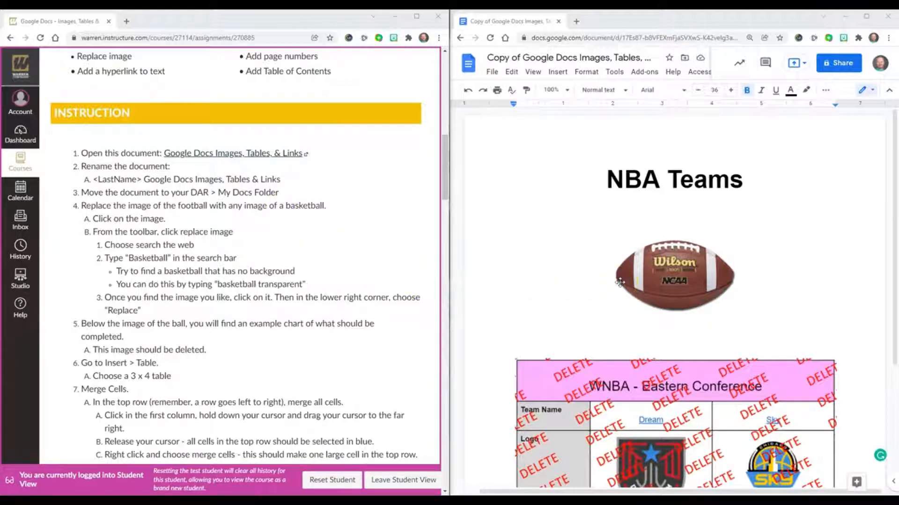
Copy the title format from the assignment's rename instruction and rename the document "<DEMO> Google Docs Images, Tables & Links".
click(155, 184)
drag(93, 180, 280, 179)
key(ctrl+c)
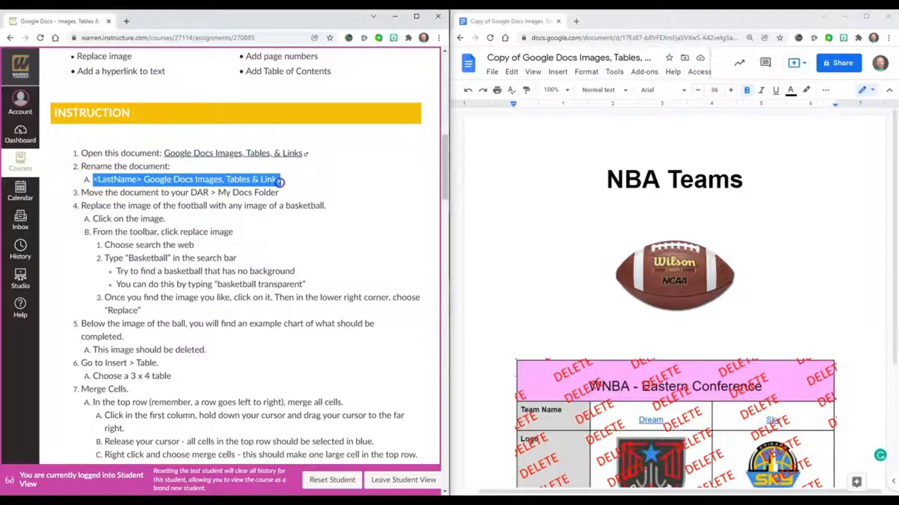
click(496, 57)
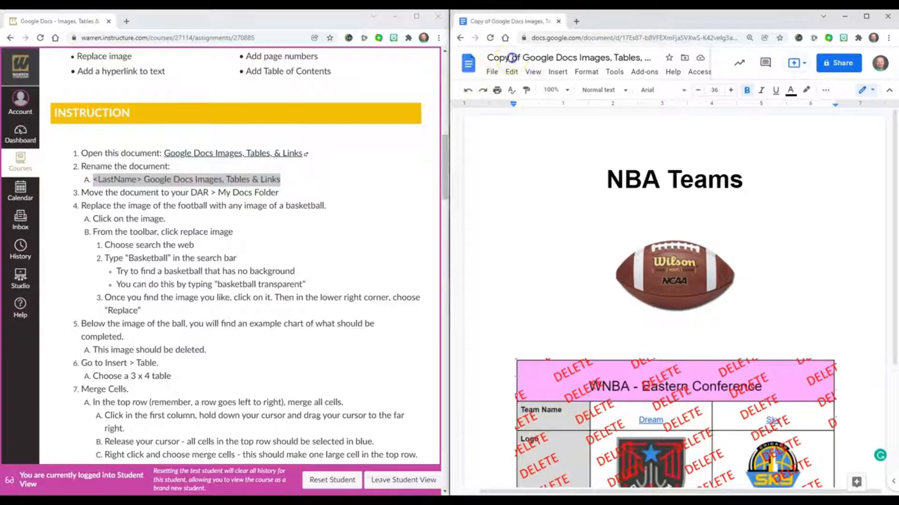
key(ctrl+v)
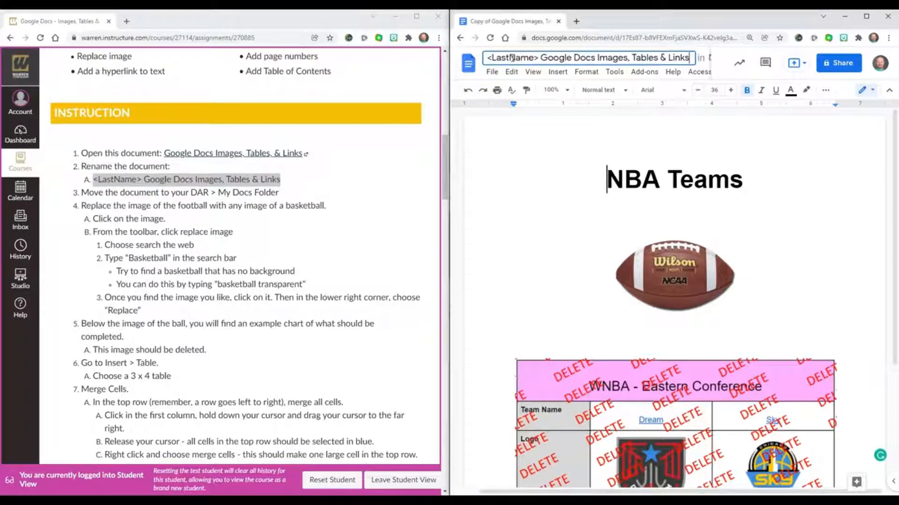
double_click(512, 57)
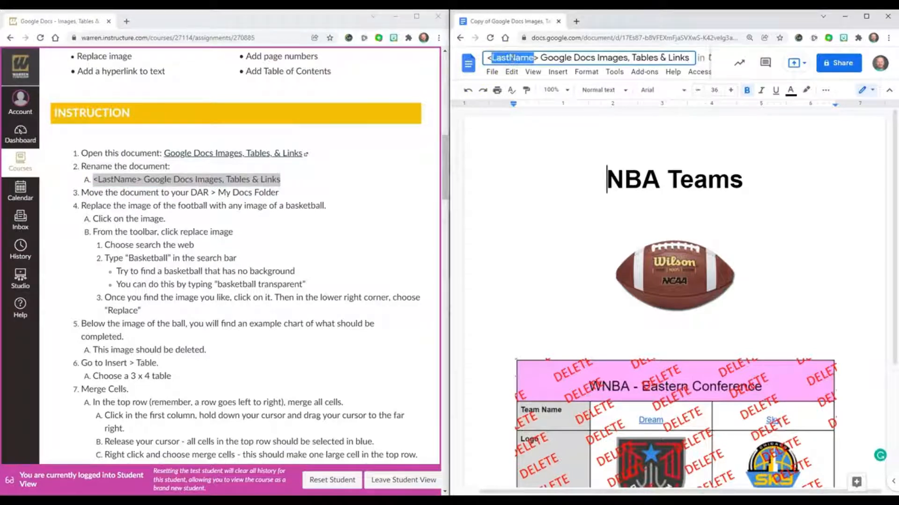
text(DEMO)
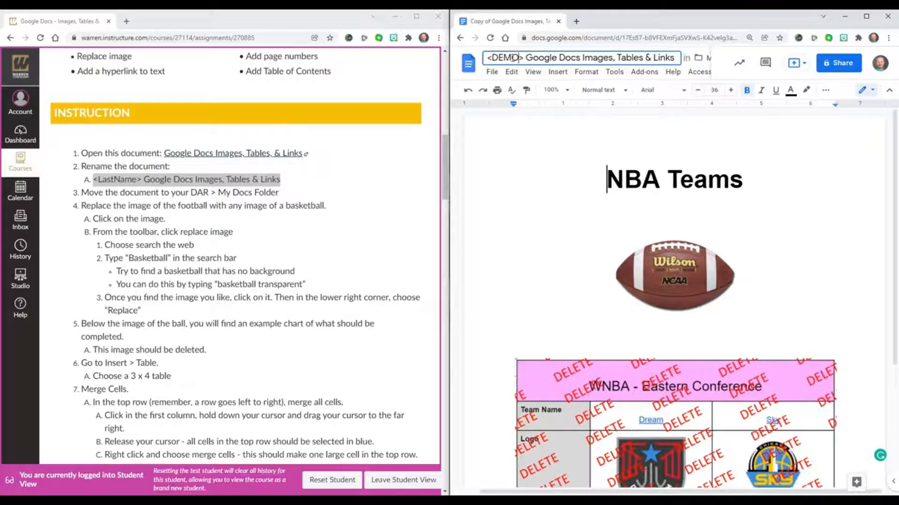
click(259, 200)
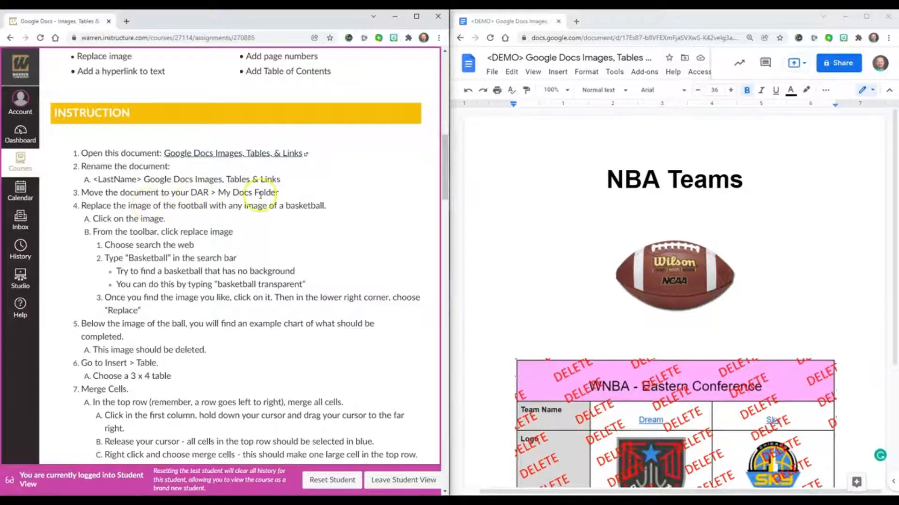
View the document's options for moving it to a folder, close them, and return to the assignment instructions.
click(685, 58)
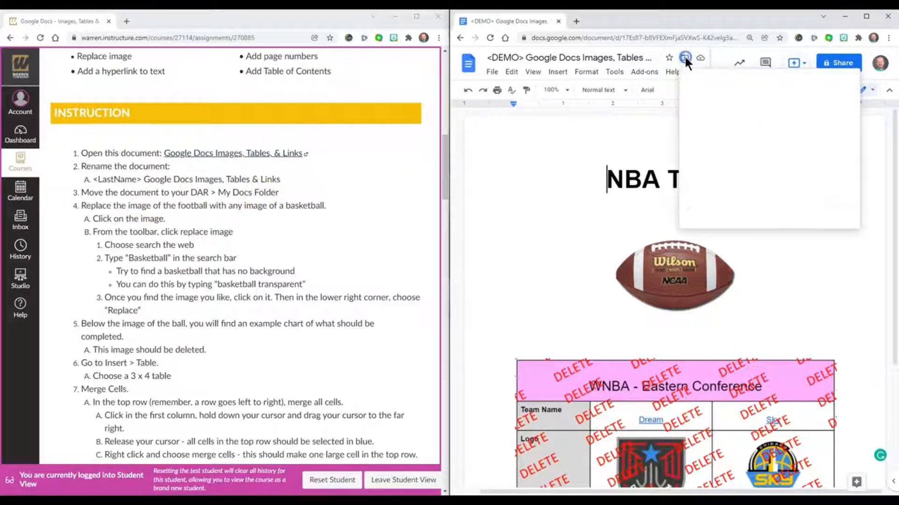
click(664, 57)
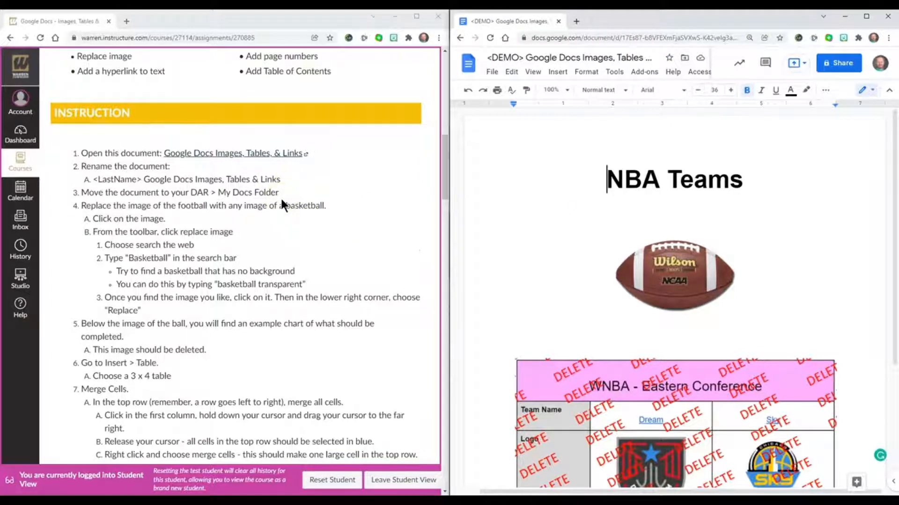
scroll(281, 201, down, 1)
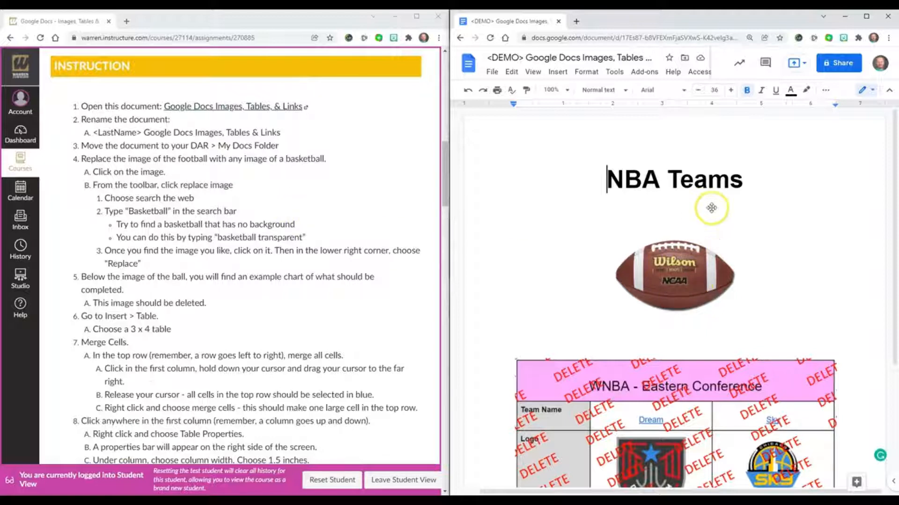
Start replacing the football image with one from the web and search for "basketball transparent".
click(693, 257)
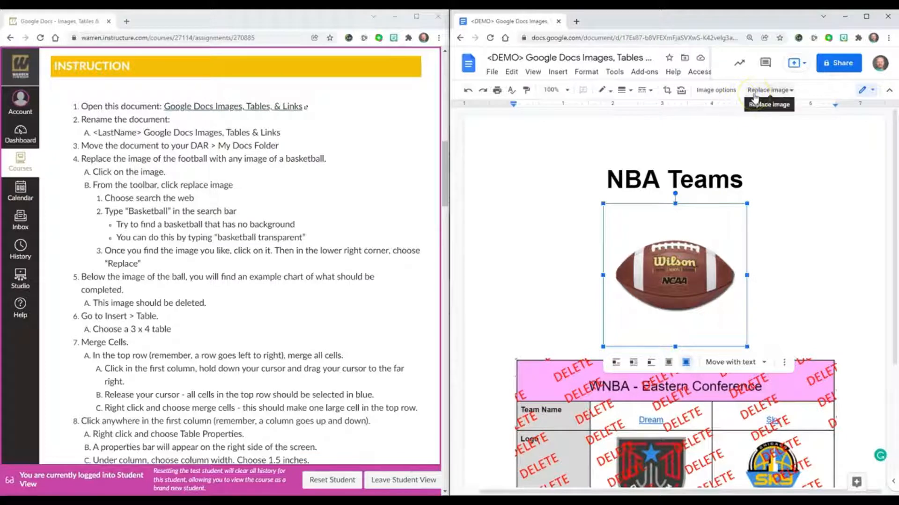
right_click(695, 287)
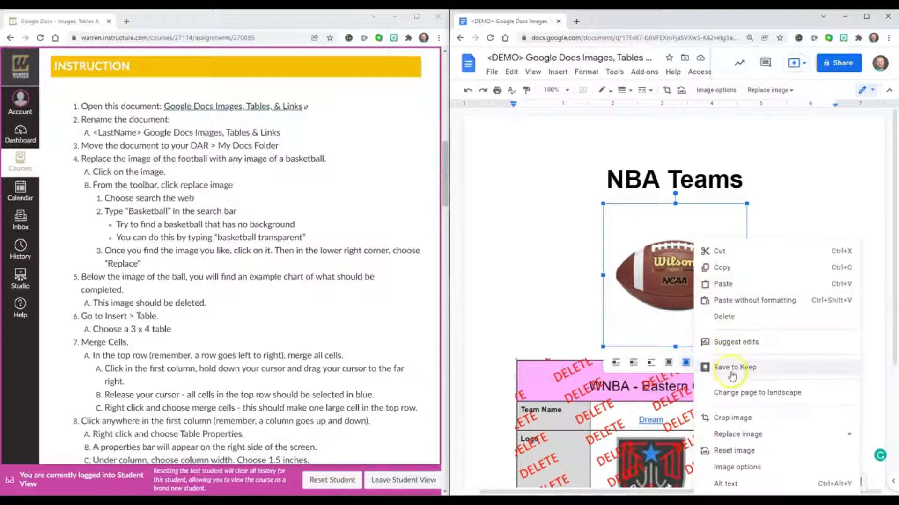
mouse_move(735, 433)
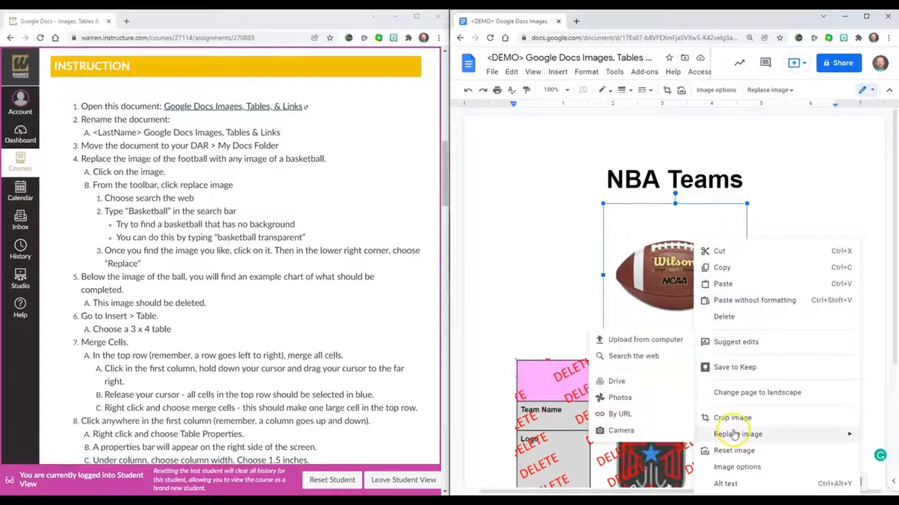
click(669, 356)
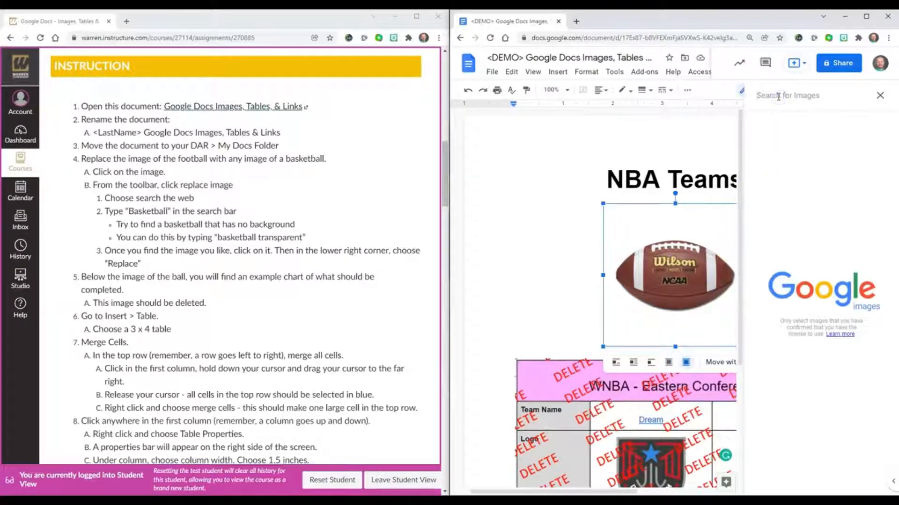
text(basketball)
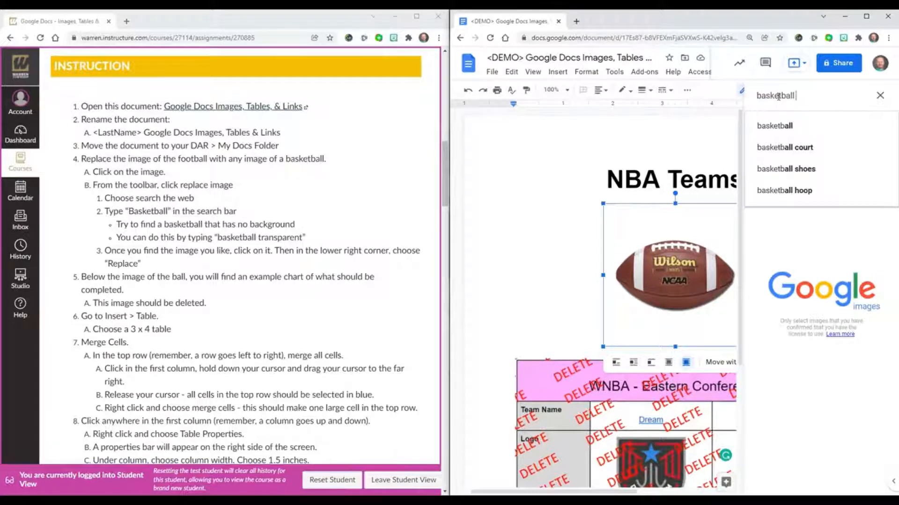
text( transparent)
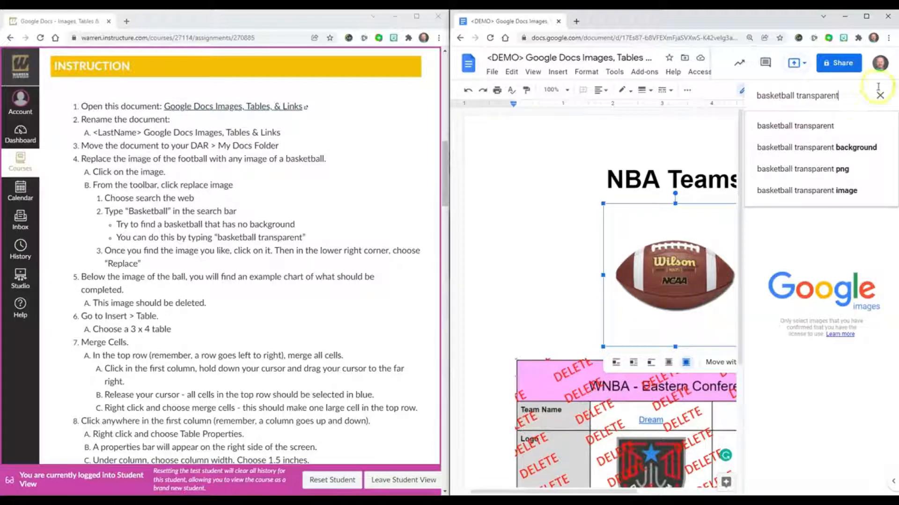
click(841, 124)
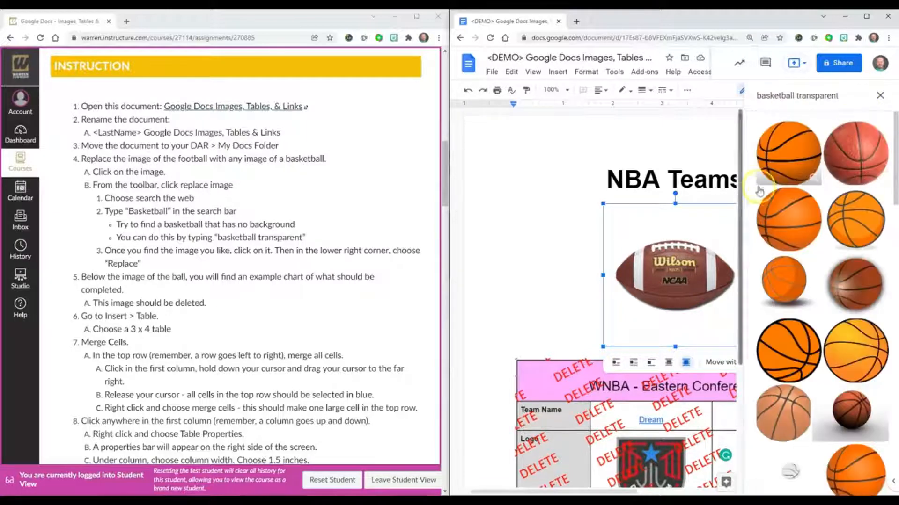
Replace the football under the NBA Teams title with the reddish basketball from the first row of results.
click(855, 154)
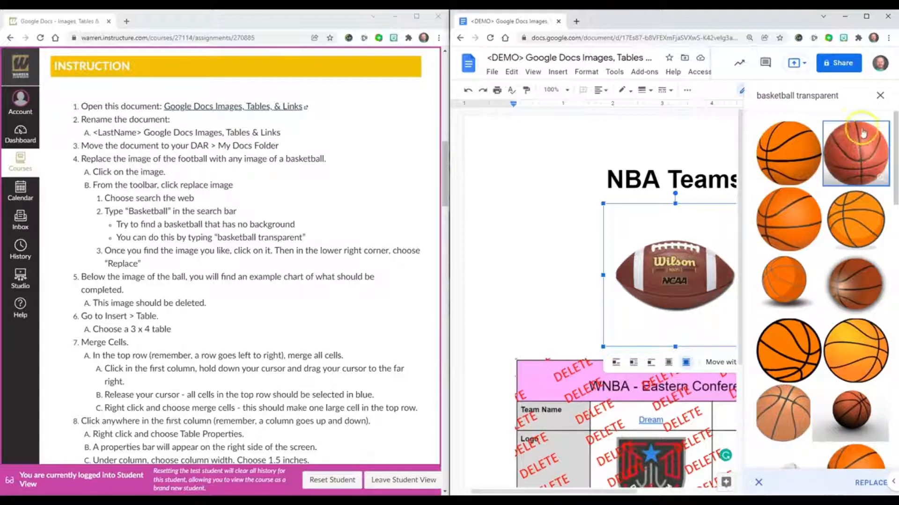
click(878, 371)
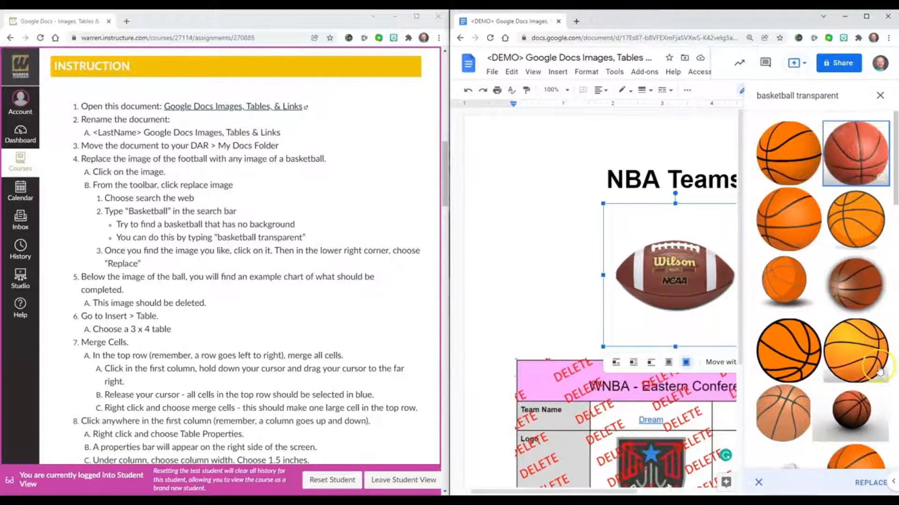
click(870, 484)
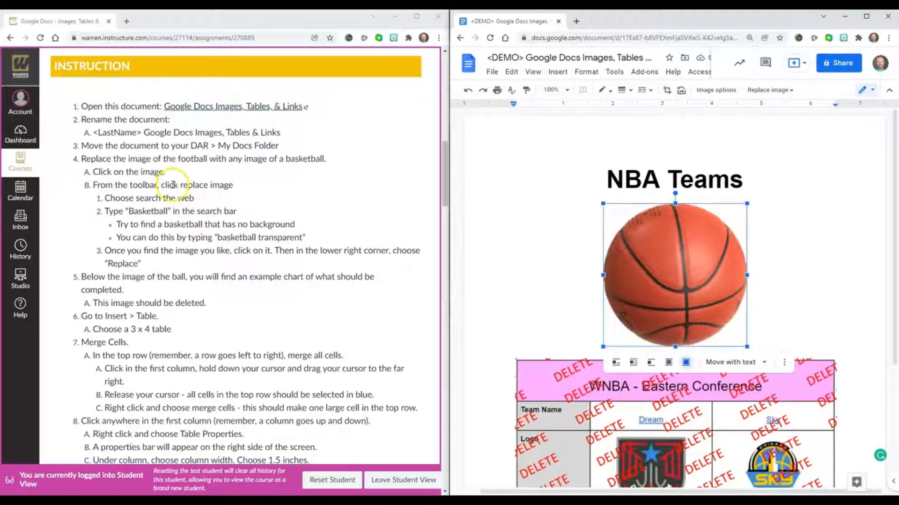
Delete the example "WNBA - Eastern Conference" chart image below the basketball.
scroll(176, 202, down, 1)
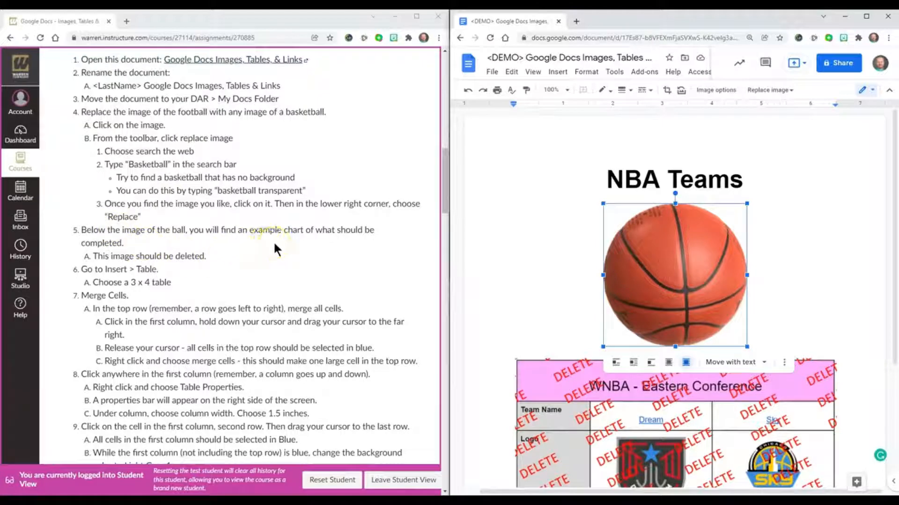
scroll(740, 251, down, 4)
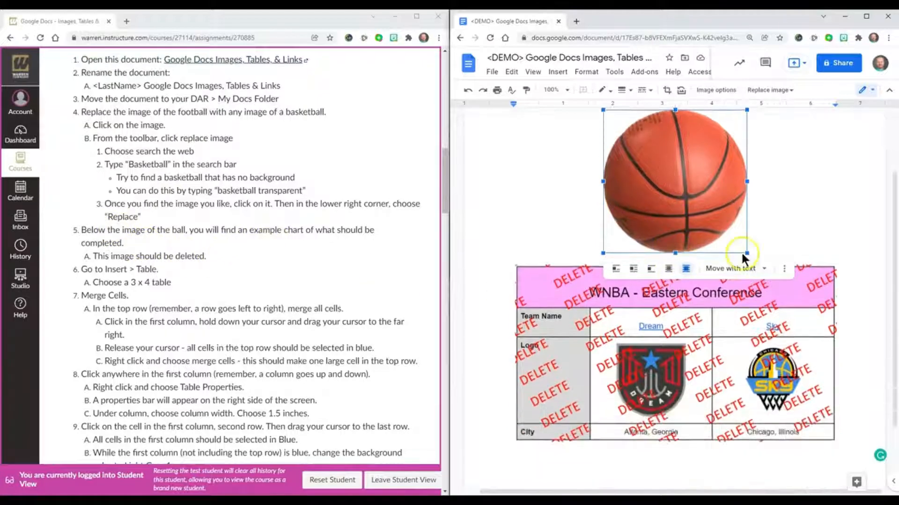
click(843, 233)
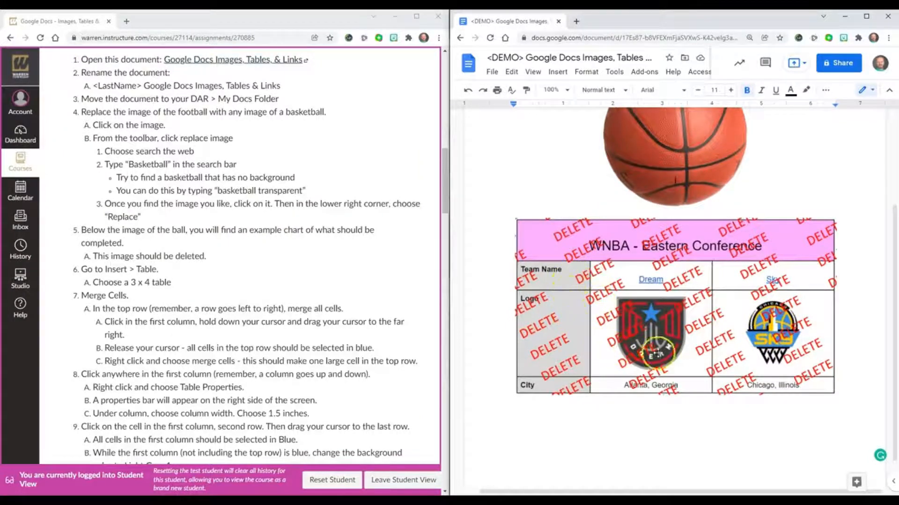
click(715, 355)
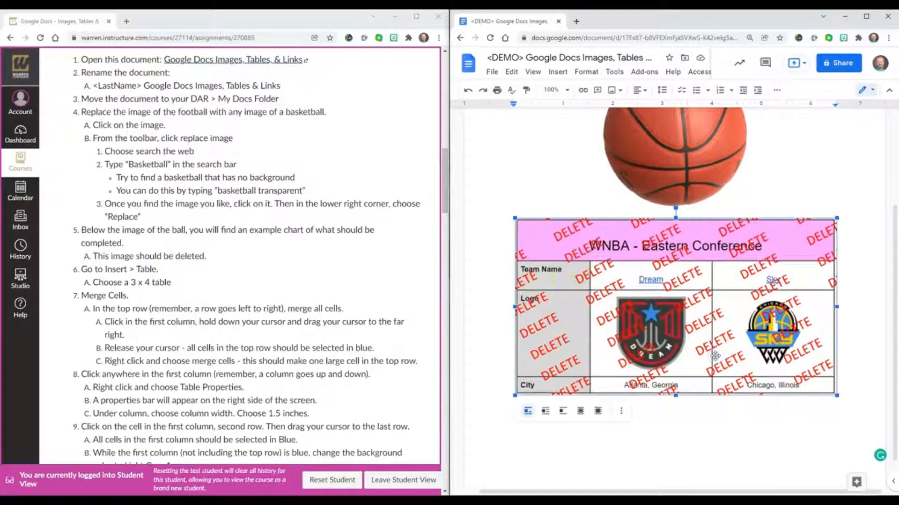
right_click(681, 308)
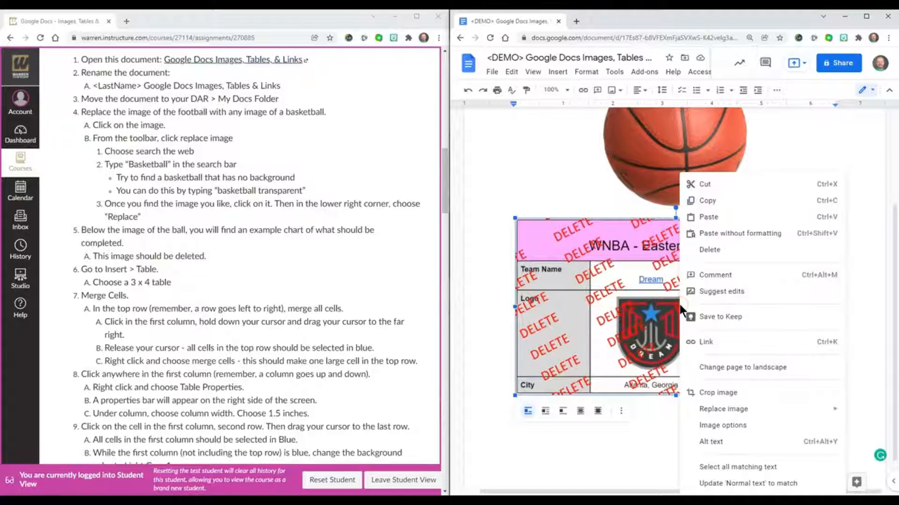
click(717, 253)
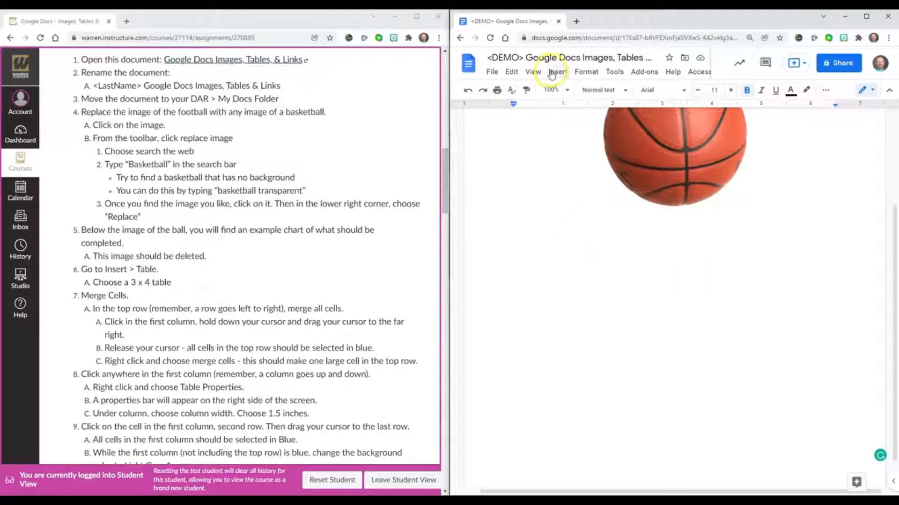
Insert a table with 3 columns and 4 rows below the basketball image.
click(552, 72)
click(575, 105)
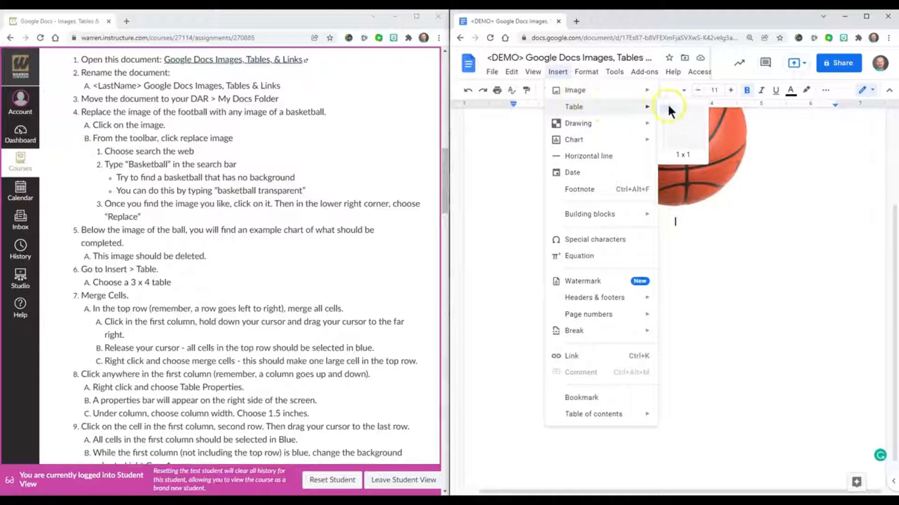
click(682, 137)
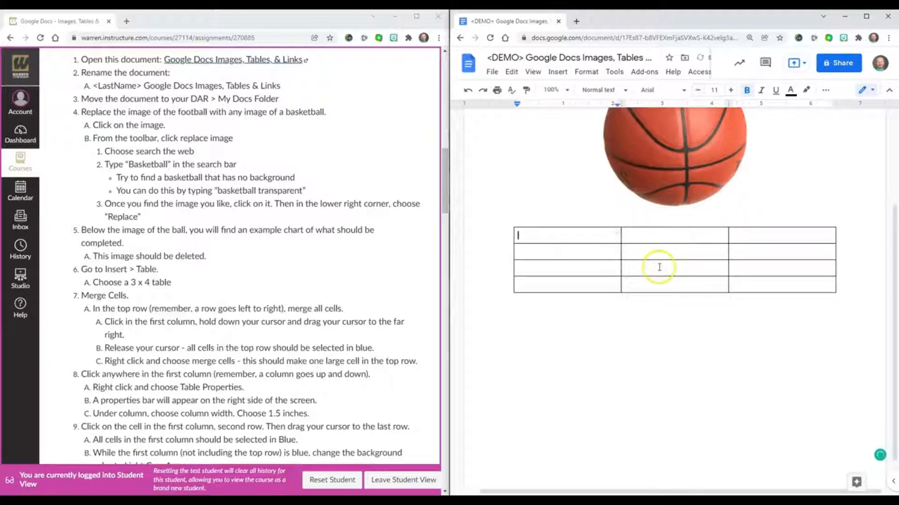
Merge all three cells in the table's top row into one cell.
scroll(320, 278, down, 2)
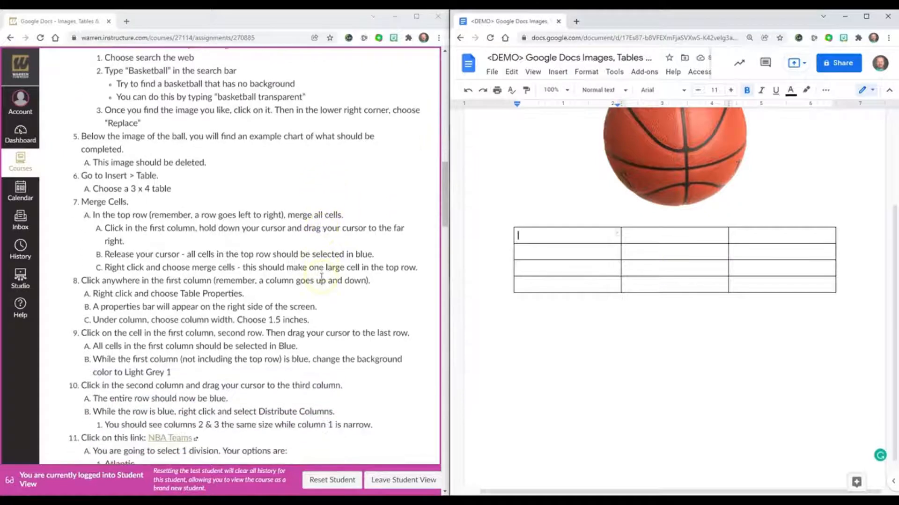
click(575, 235)
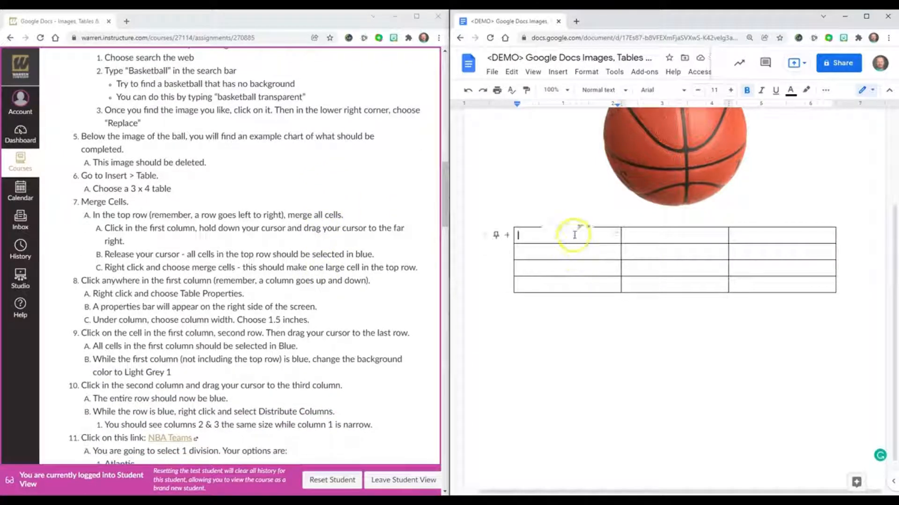
click(574, 235)
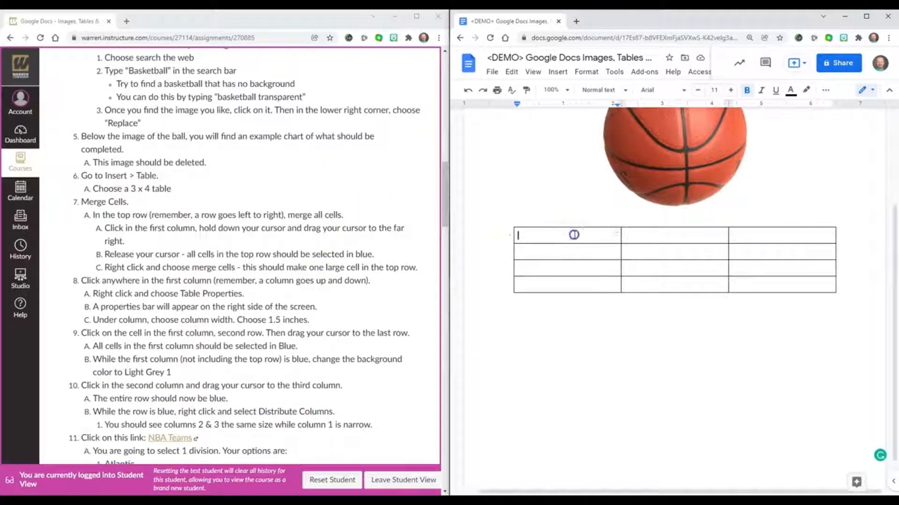
drag(574, 235, 750, 231)
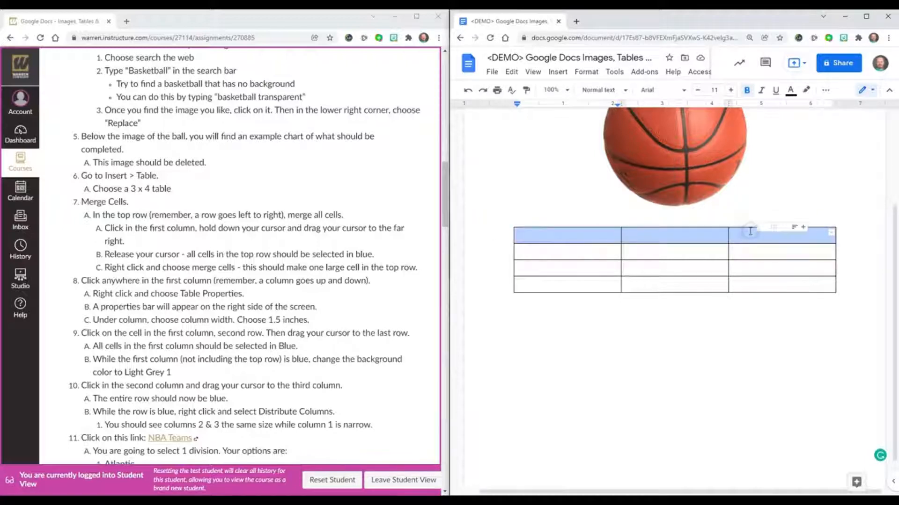
right_click(743, 232)
right_click(694, 237)
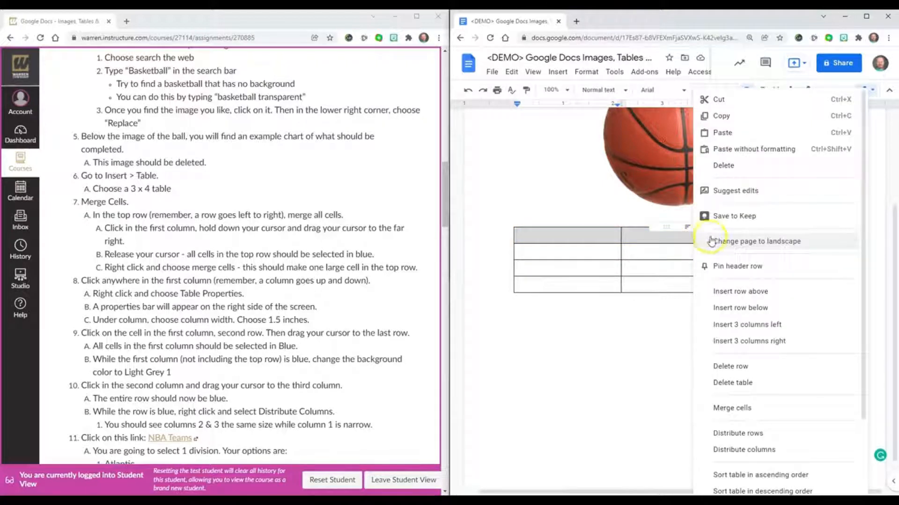
scroll(736, 281, down, 1)
click(742, 364)
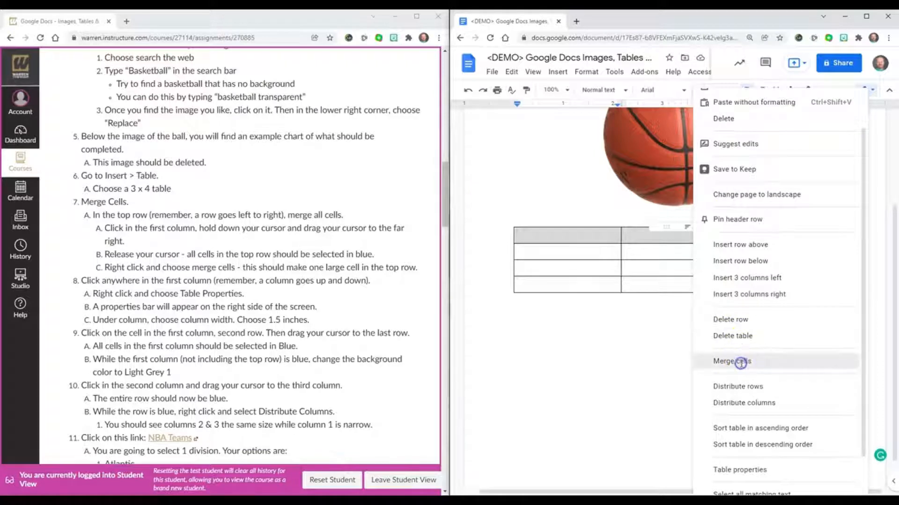
click(734, 364)
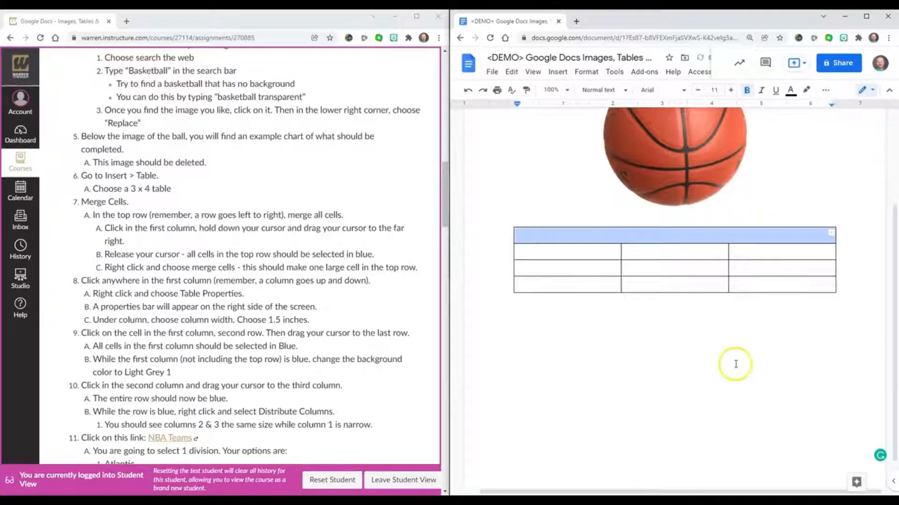
click(681, 239)
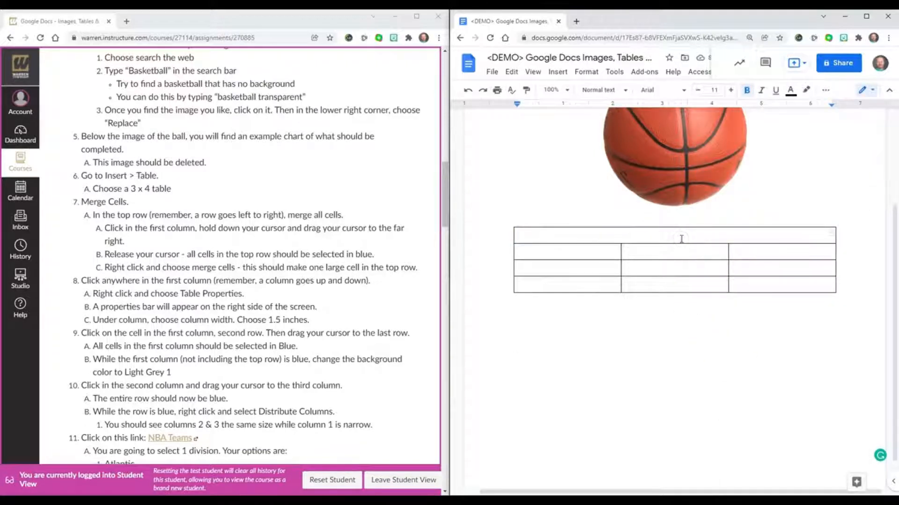
Set the width of the table's first column to 1.5 inches in the table properties.
click(392, 254)
scroll(362, 232, down, 1)
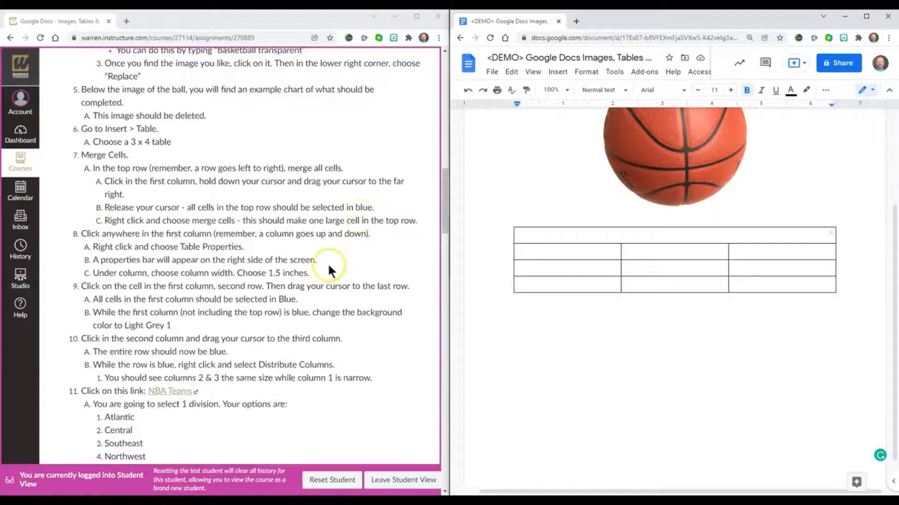
click(538, 250)
right_click(538, 251)
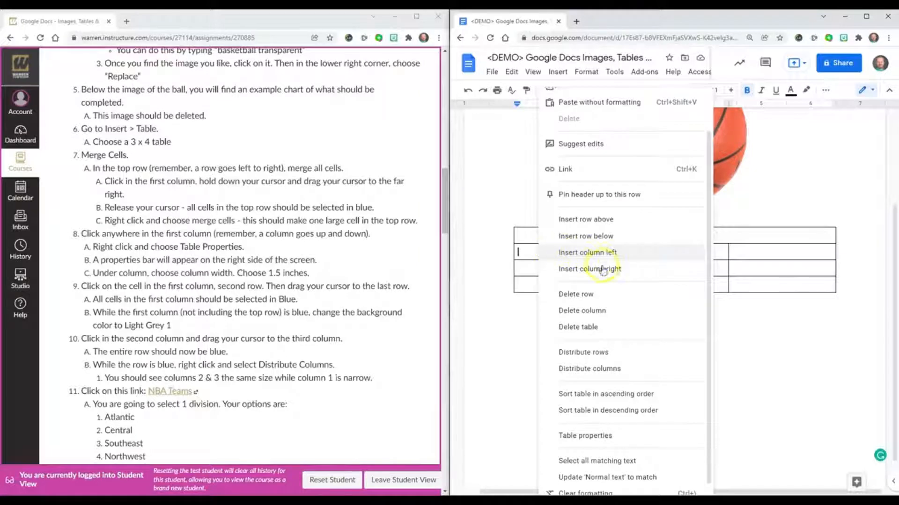
scroll(604, 277, down, 1)
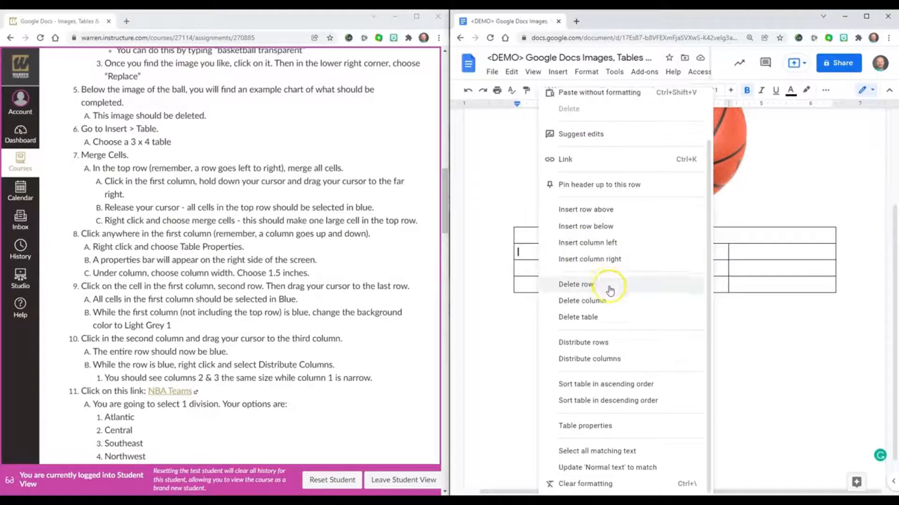
click(603, 427)
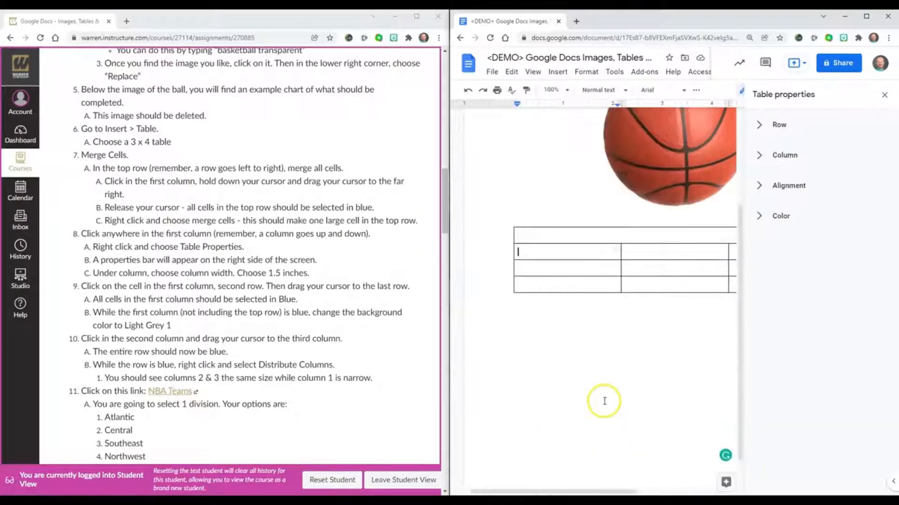
click(763, 159)
click(758, 186)
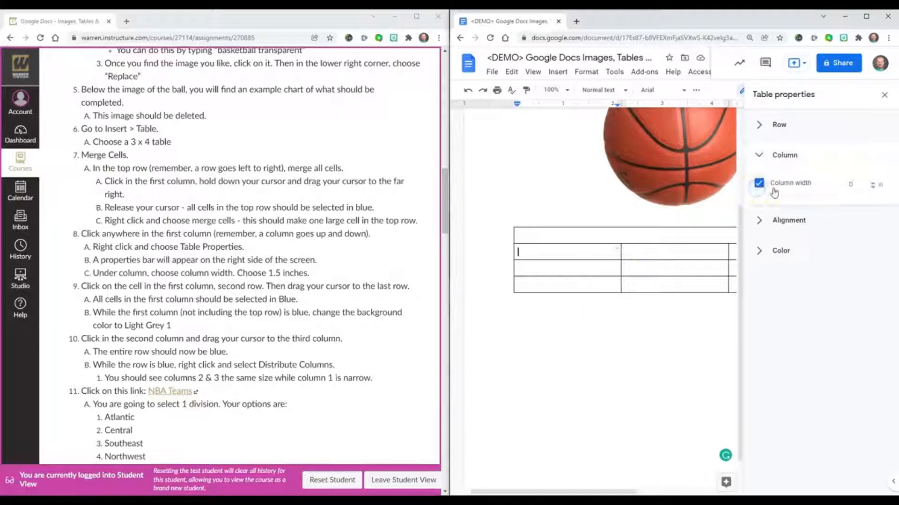
click(852, 188)
double_click(852, 187)
text(1.5)
click(884, 96)
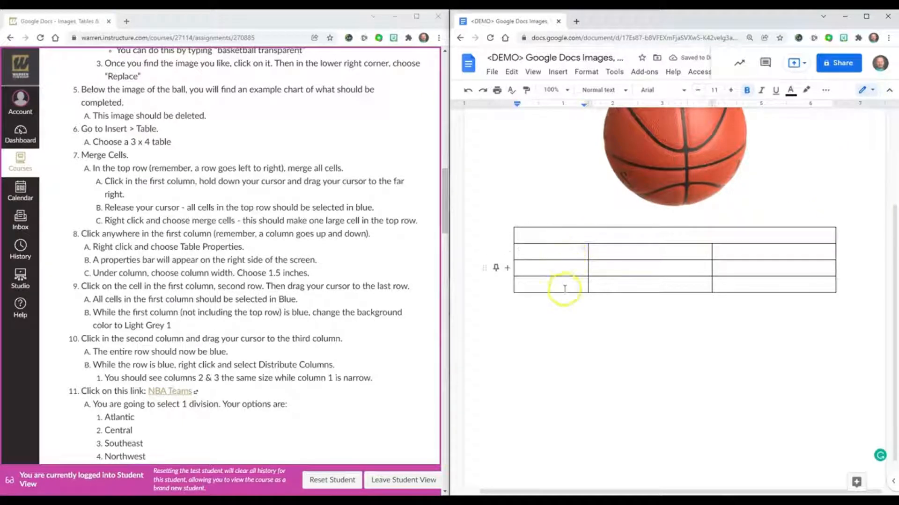
Fill the three first-column cells below the merged top row with Light Grey 1.
click(748, 268)
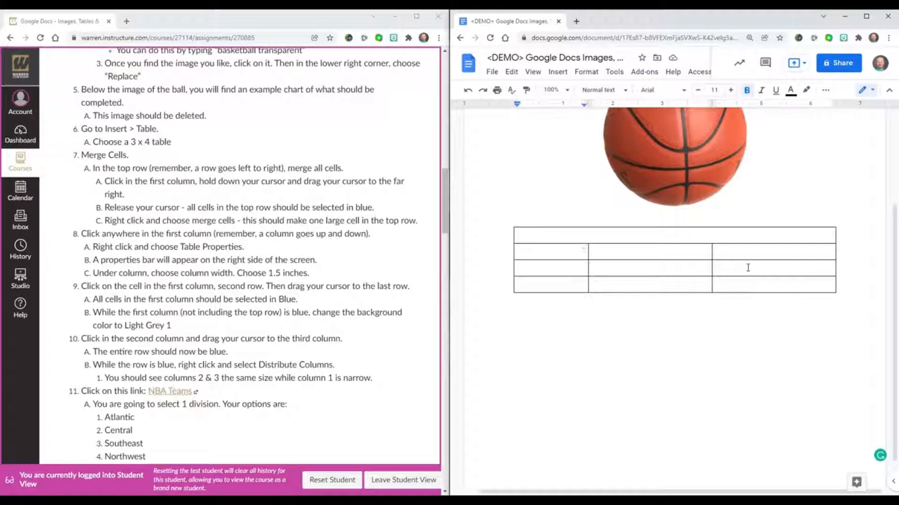
click(709, 282)
click(558, 251)
click(557, 251)
drag(557, 251, 554, 284)
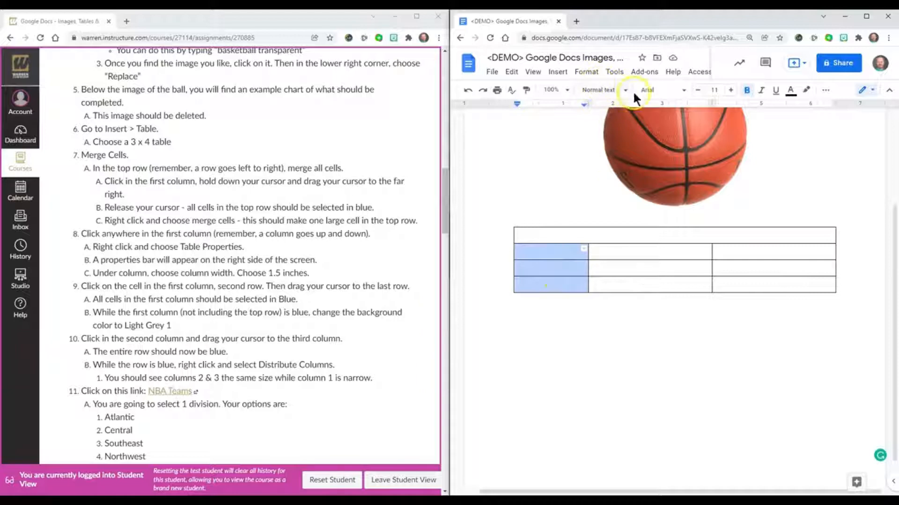
click(826, 90)
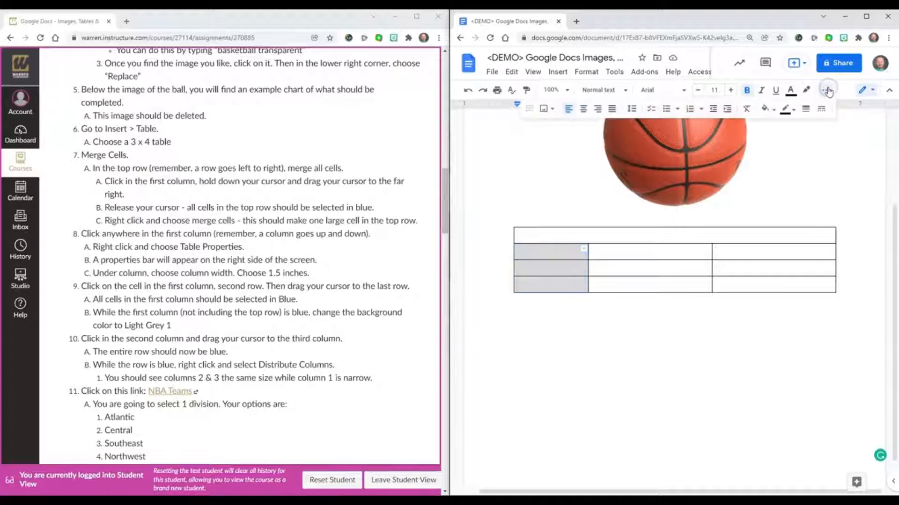
click(775, 110)
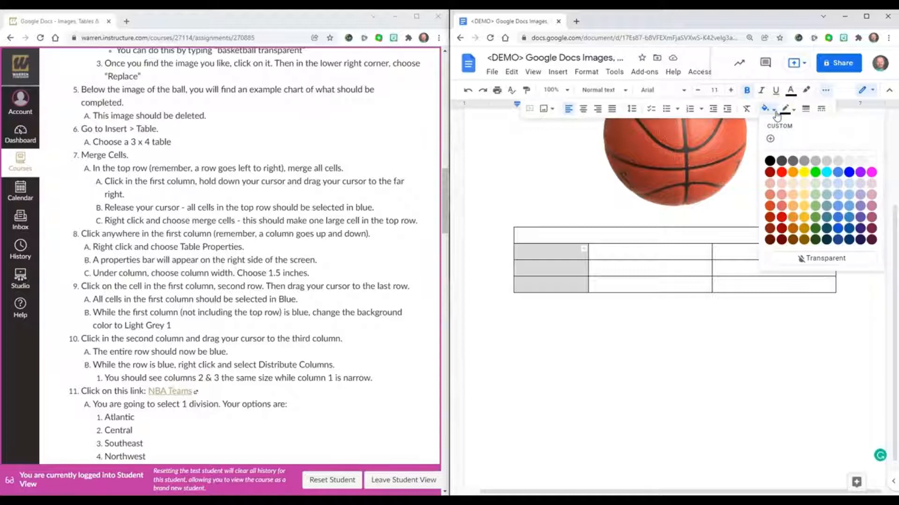
click(836, 162)
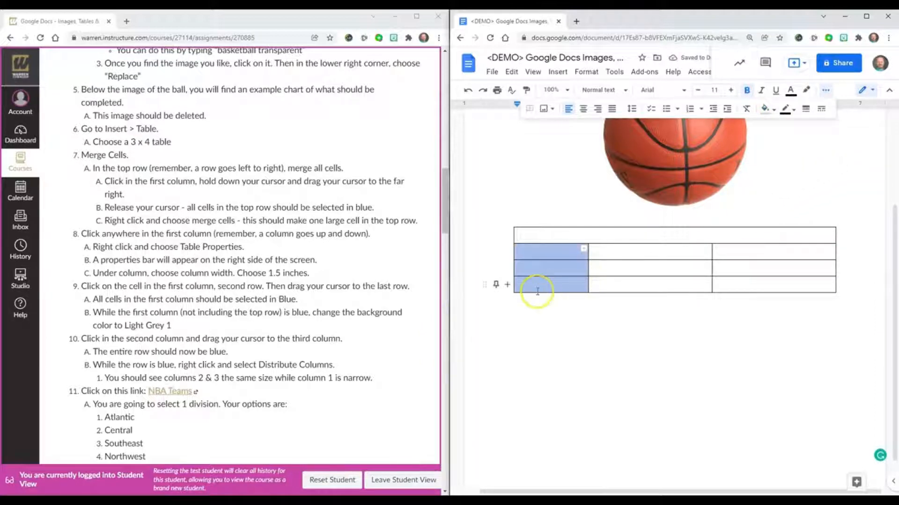
click(553, 323)
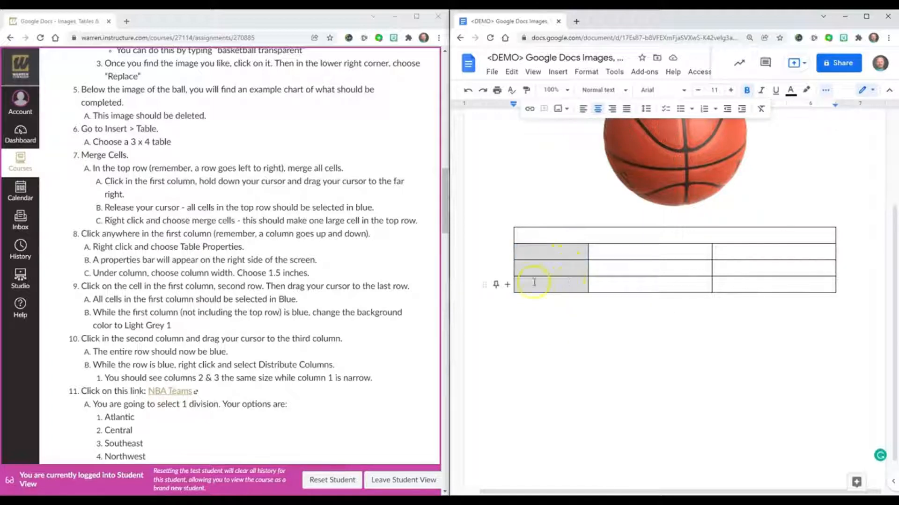
Distribute the table's second and third columns evenly, starting from their cells in the second row.
scroll(377, 243, down, 2)
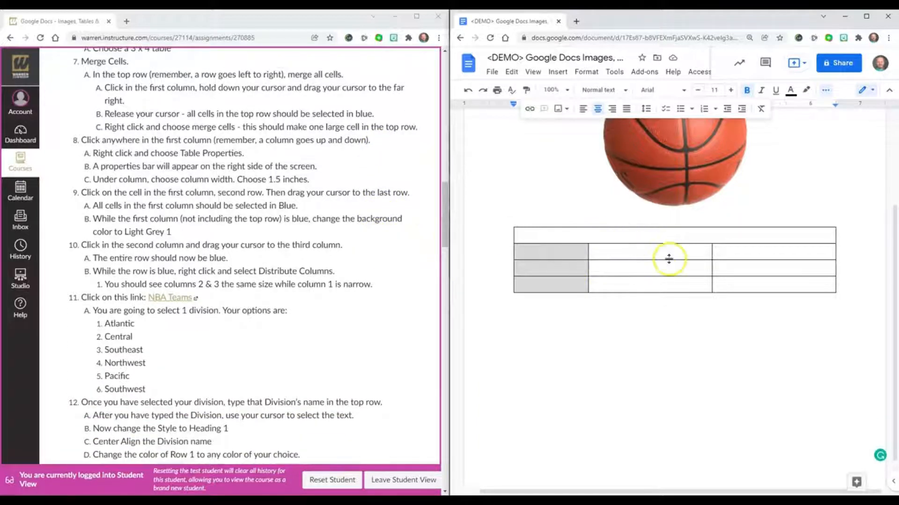
click(681, 253)
drag(681, 253, 732, 251)
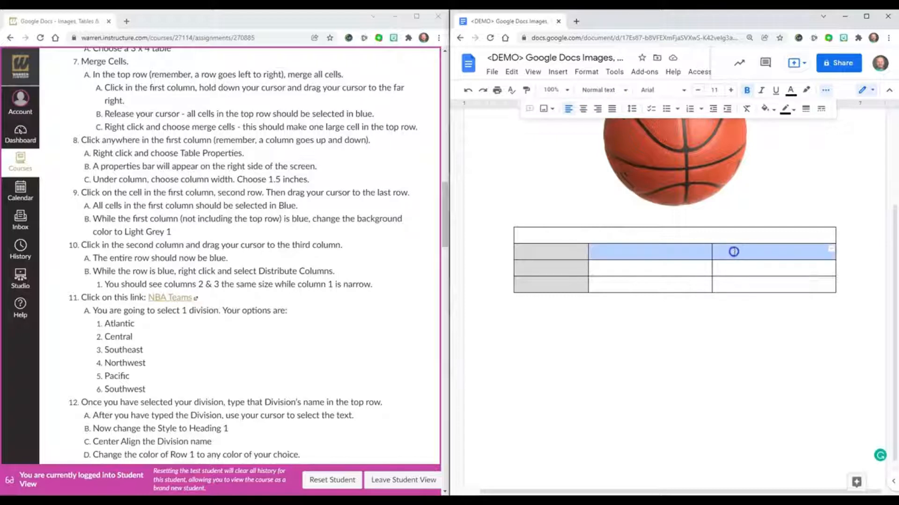
right_click(734, 252)
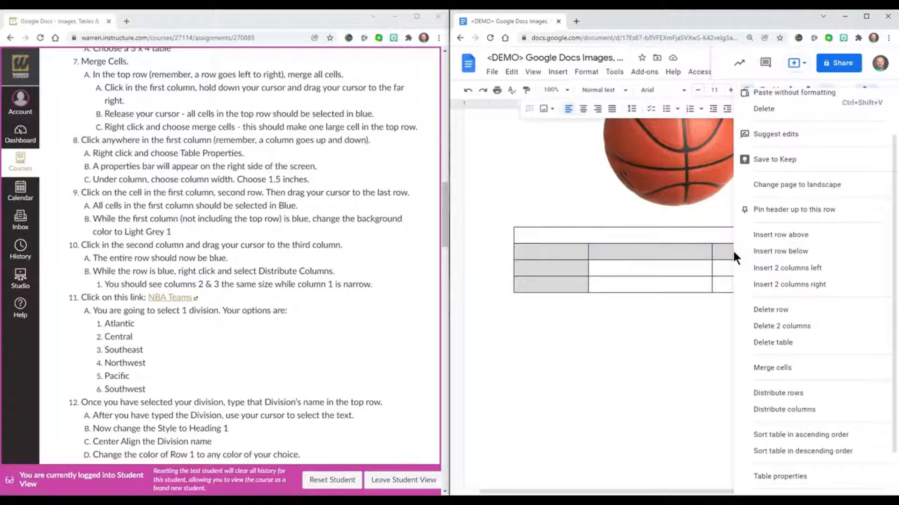
scroll(774, 315, down, 1)
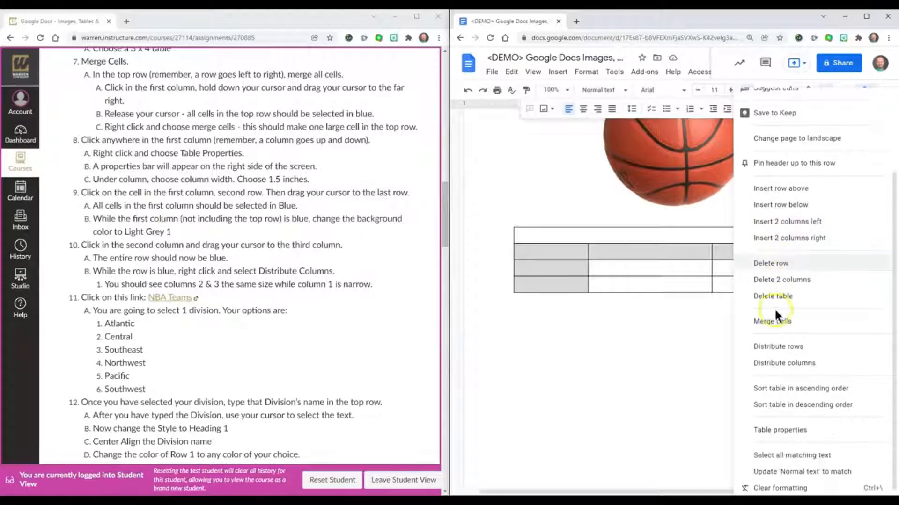
click(777, 363)
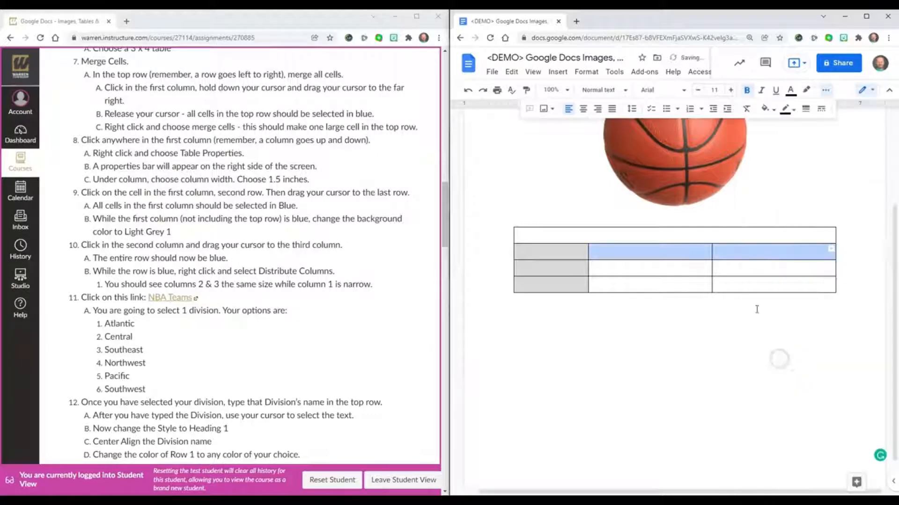
click(728, 309)
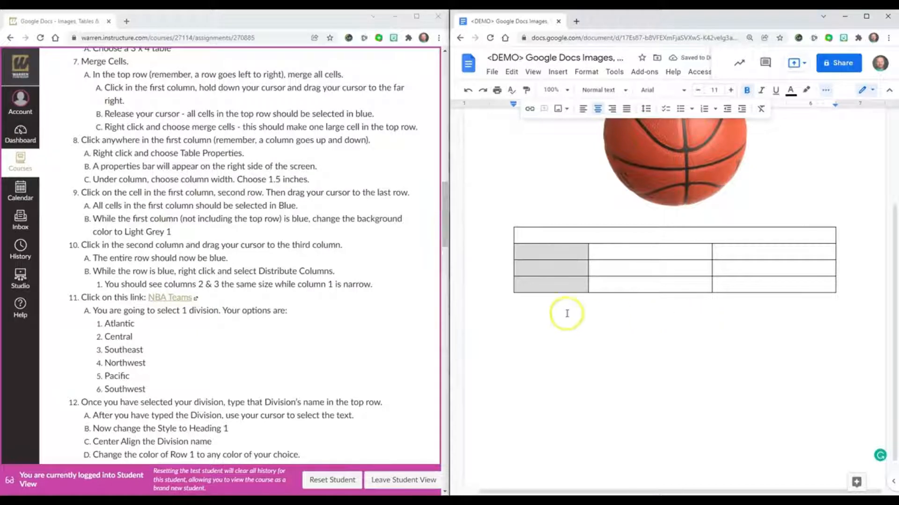
Open the NBA Teams link from step 11 of the assignment instructions to view the divisions.
scroll(373, 236, down, 1)
scroll(338, 260, down, 1)
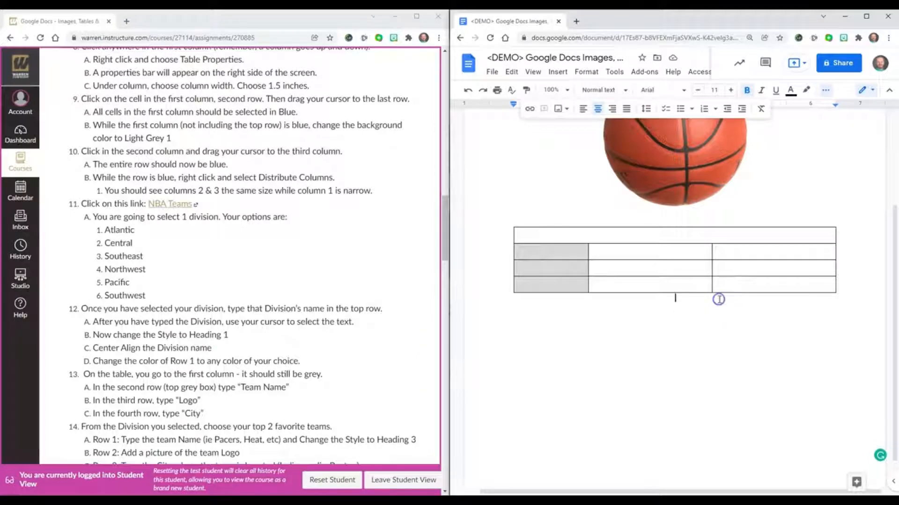
click(716, 236)
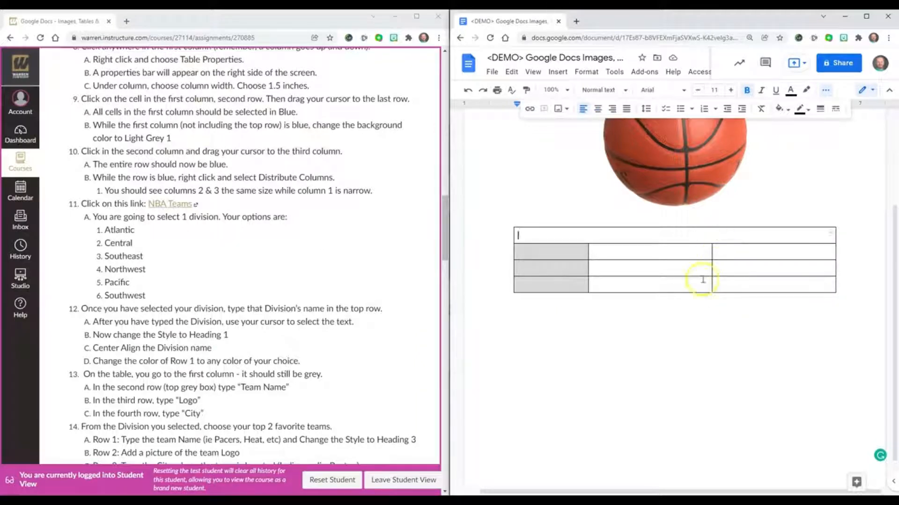
click(176, 207)
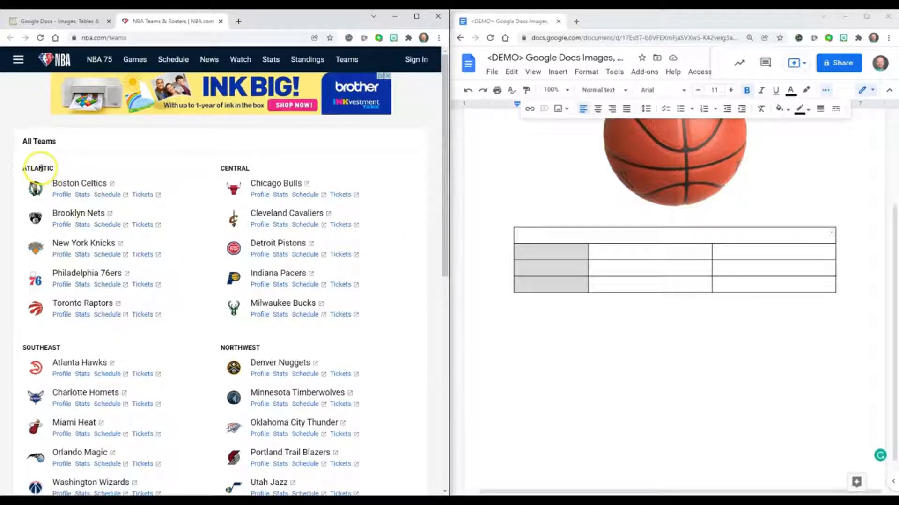
Enter the division name "Atlantic" in the table's merged top row.
click(539, 234)
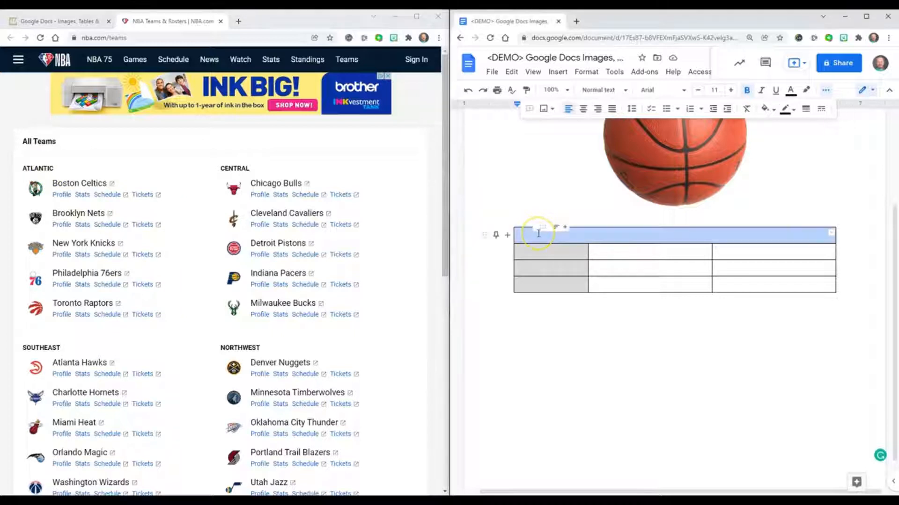
text(Atl)
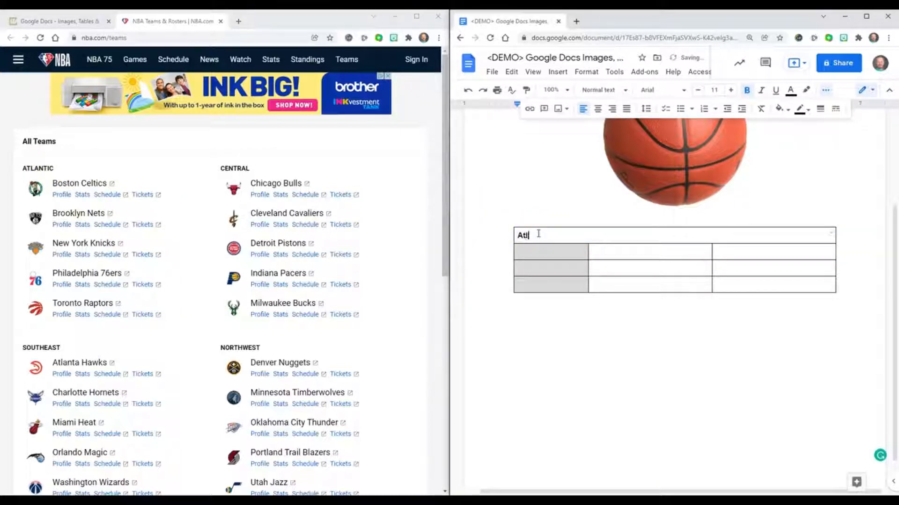
text(antic)
Return to the assignment instructions, and format the "Atlantic" text in the table as Heading 1 with center alignment.
drag(547, 236, 512, 236)
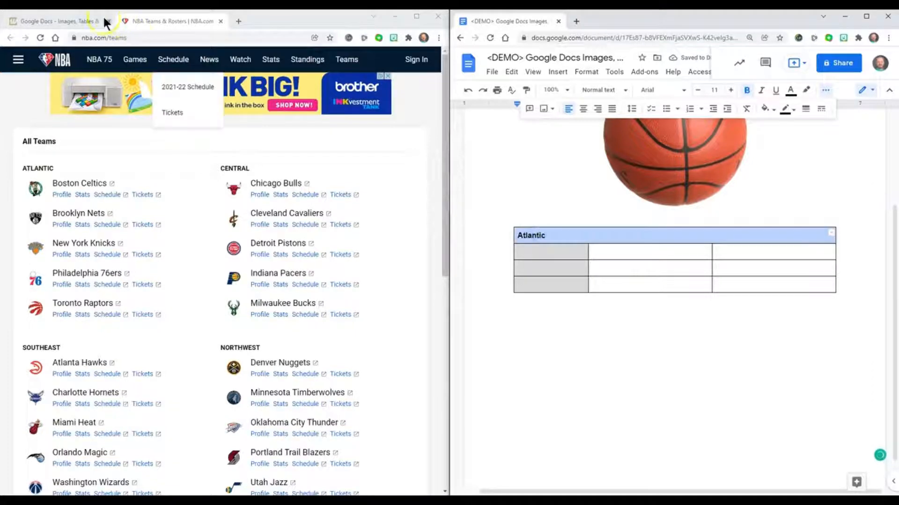
click(71, 21)
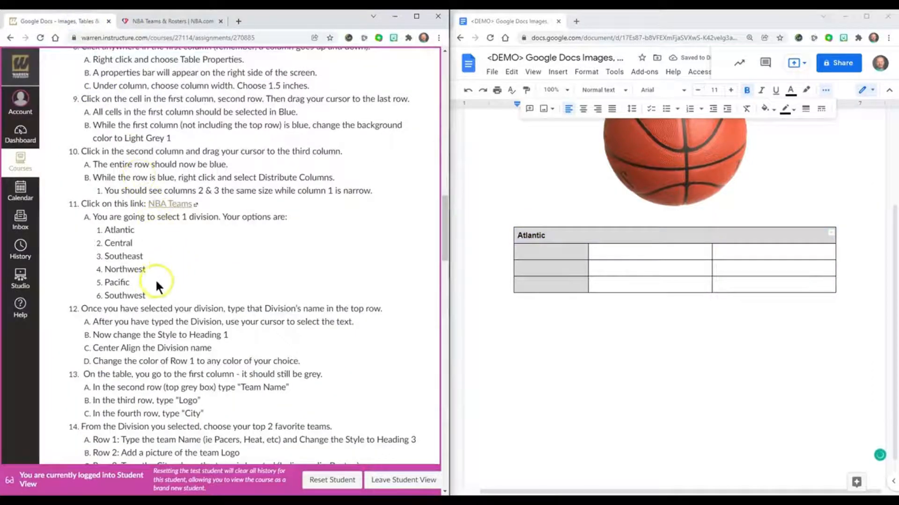
scroll(152, 299, down, 1)
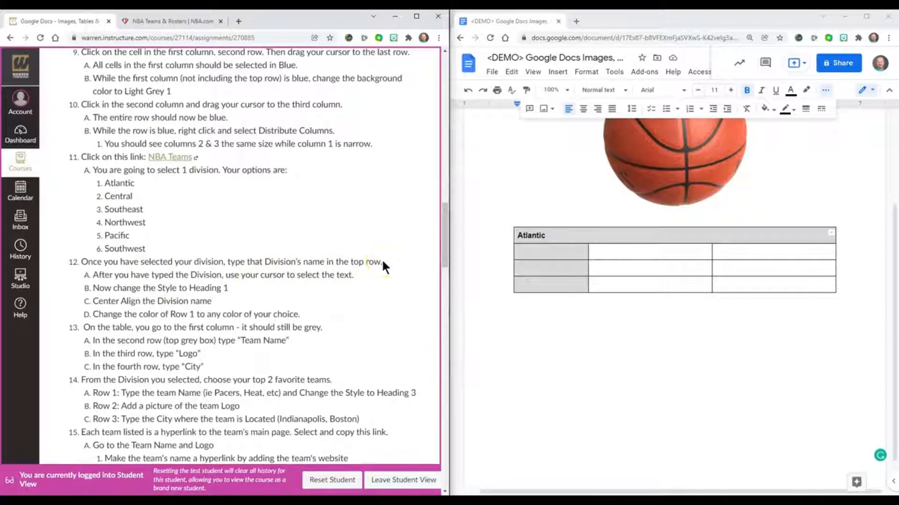
scroll(381, 258, down, 1)
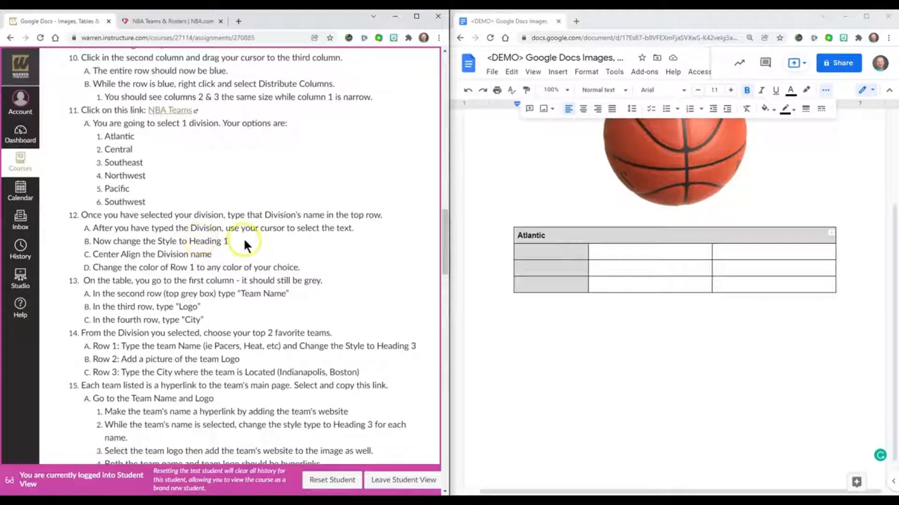
click(535, 237)
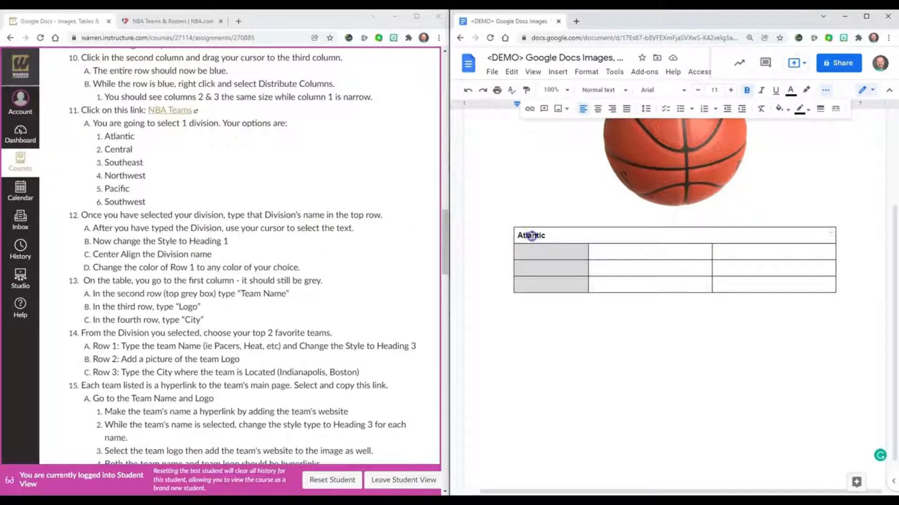
double_click(532, 235)
click(616, 92)
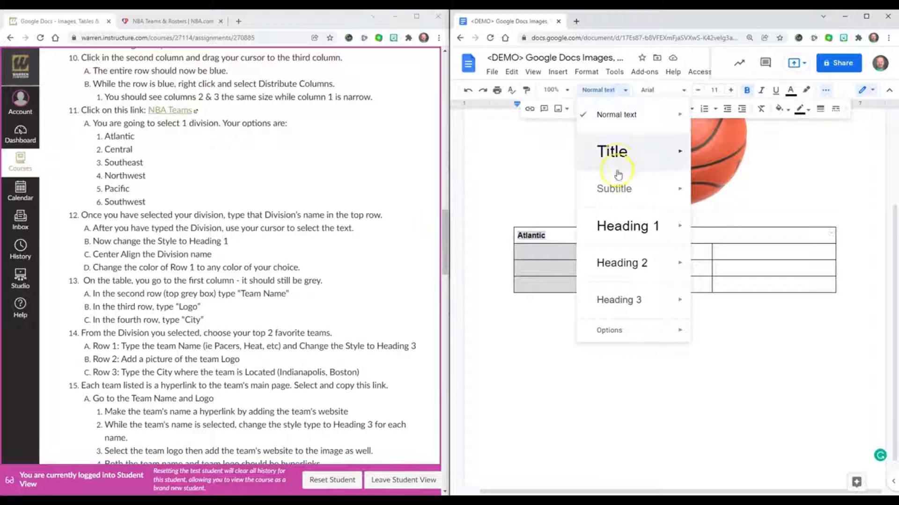
click(621, 225)
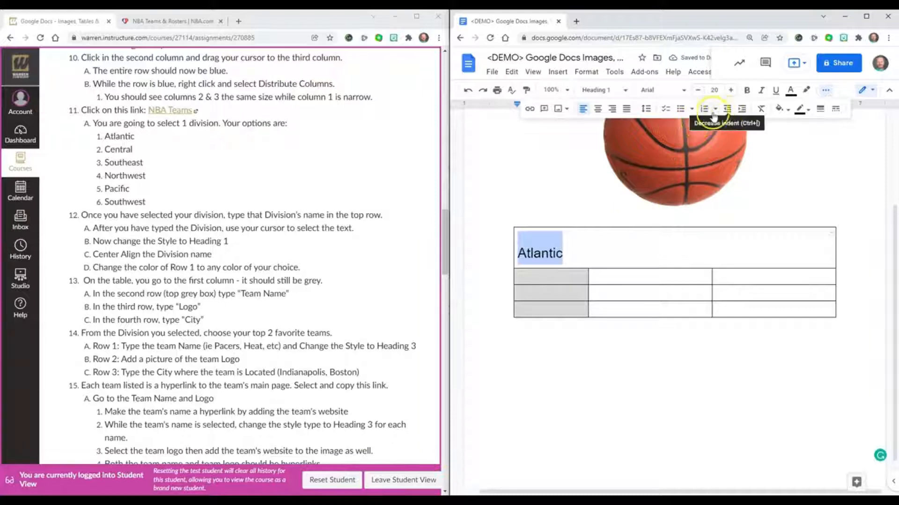
click(599, 111)
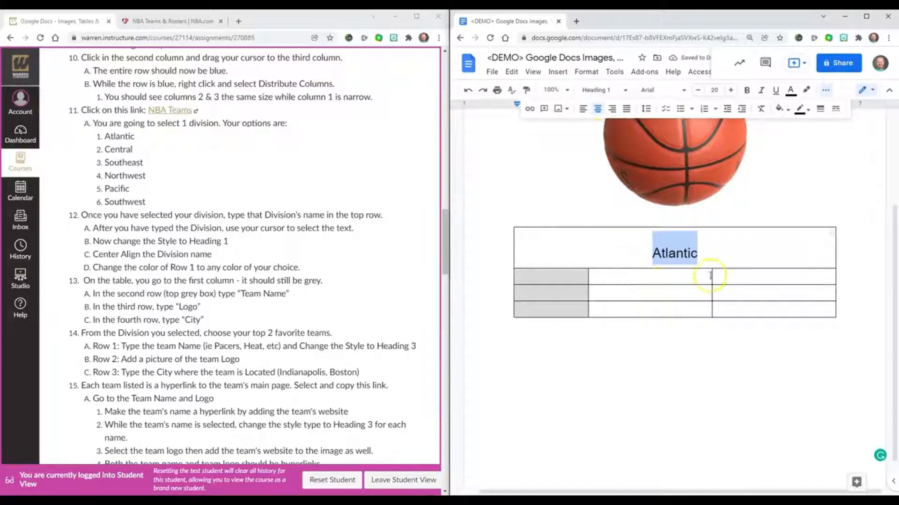
Fill the table's top row containing "Atlantic" with a light red background color.
click(726, 248)
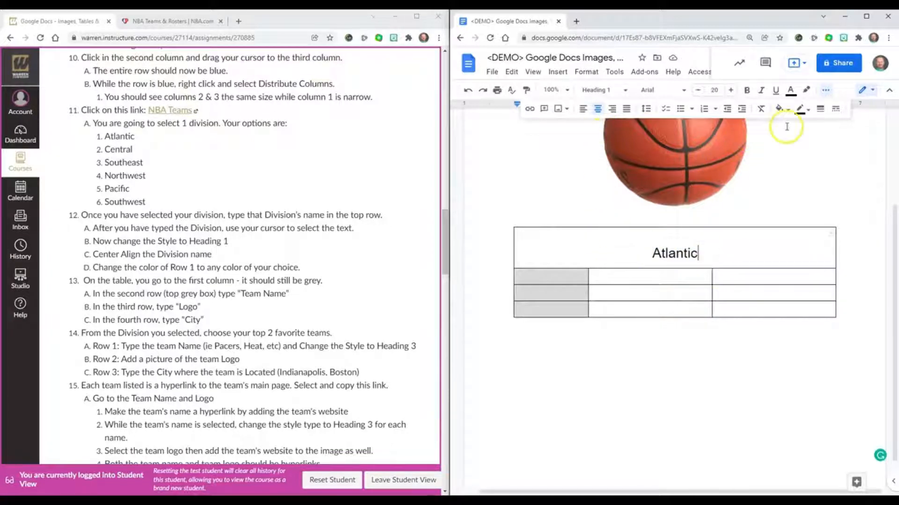
click(780, 109)
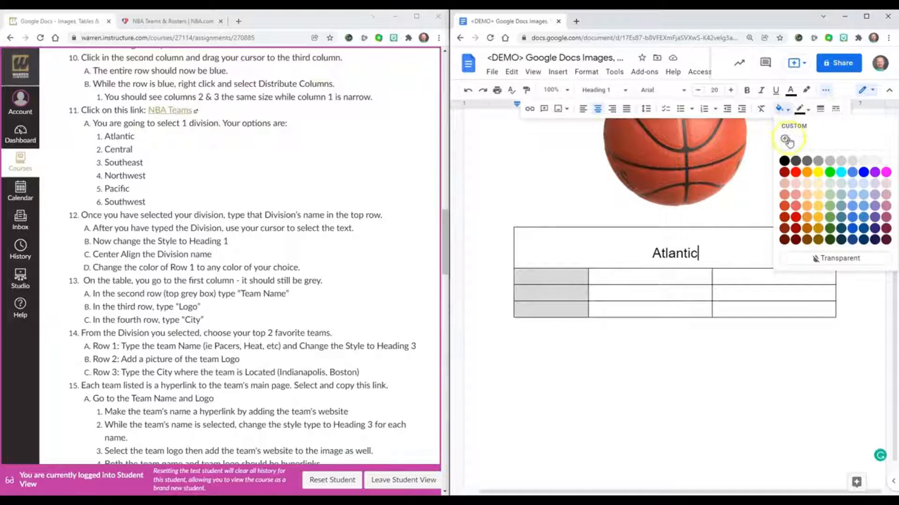
click(796, 206)
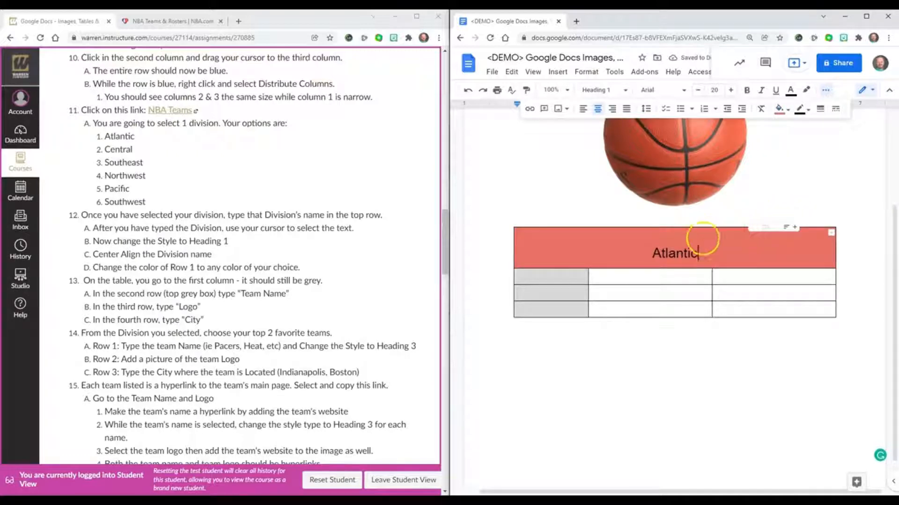
scroll(273, 285, down, 1)
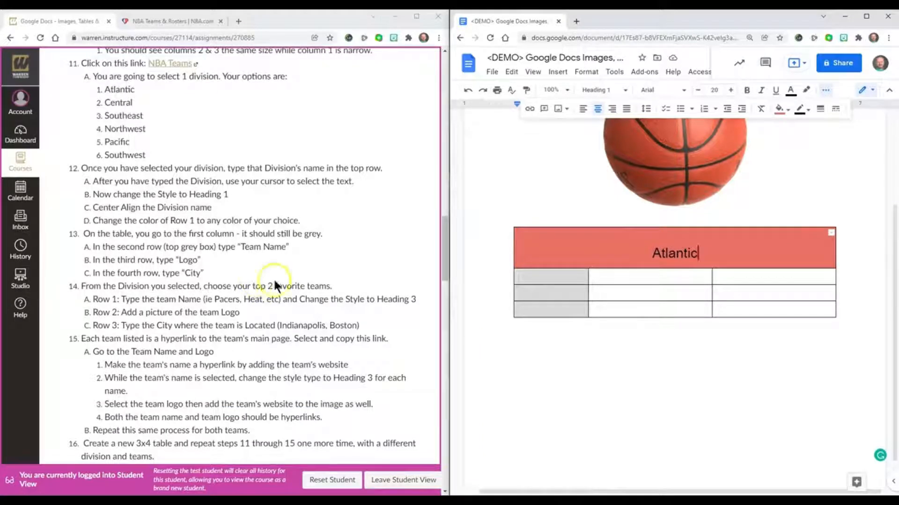
Label the grey first-column cells below the "Atlantic" row "Team Name", "Logo" and "City", from upper to lower.
click(529, 279)
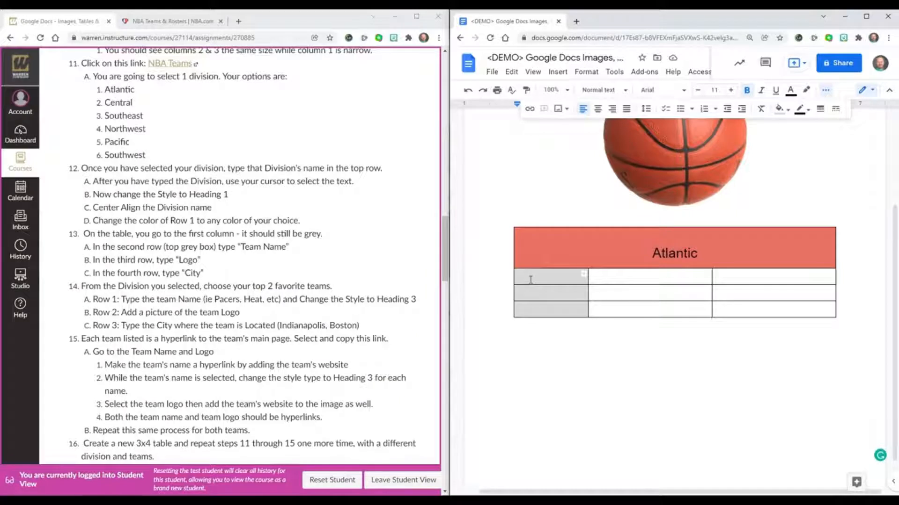
text(Team Name)
key(Down)
text(Logo)
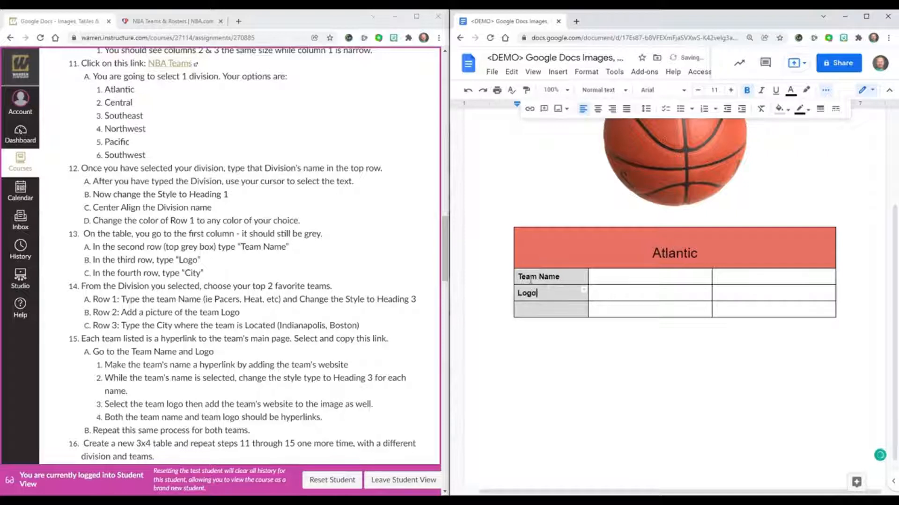
key(Down)
text(City)
Check step 14 of the instructions and the NBA team list, and enter "76ers" and "Raptors" in the Team Name row.
scroll(337, 223, down, 2)
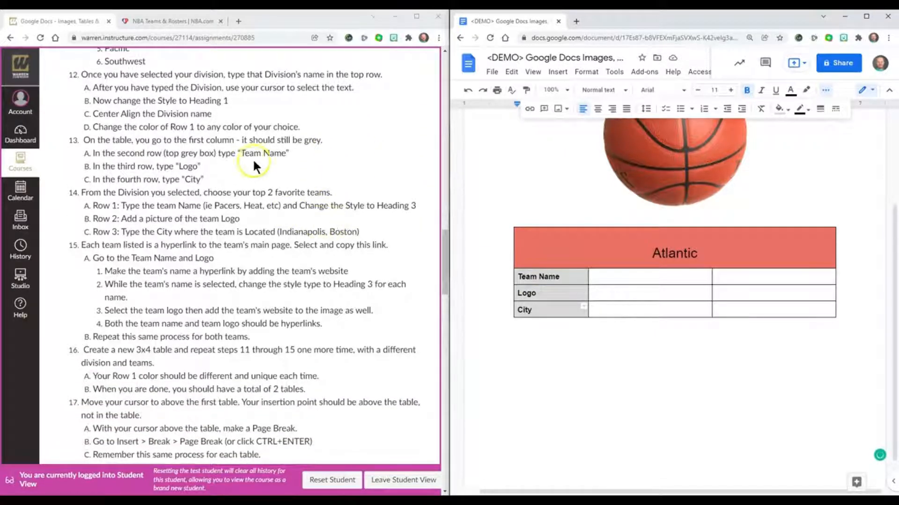
click(167, 22)
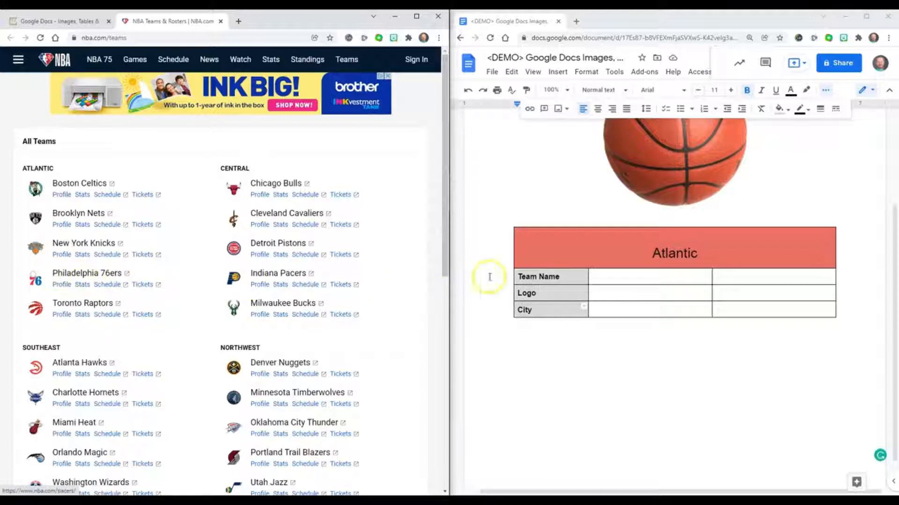
click(614, 277)
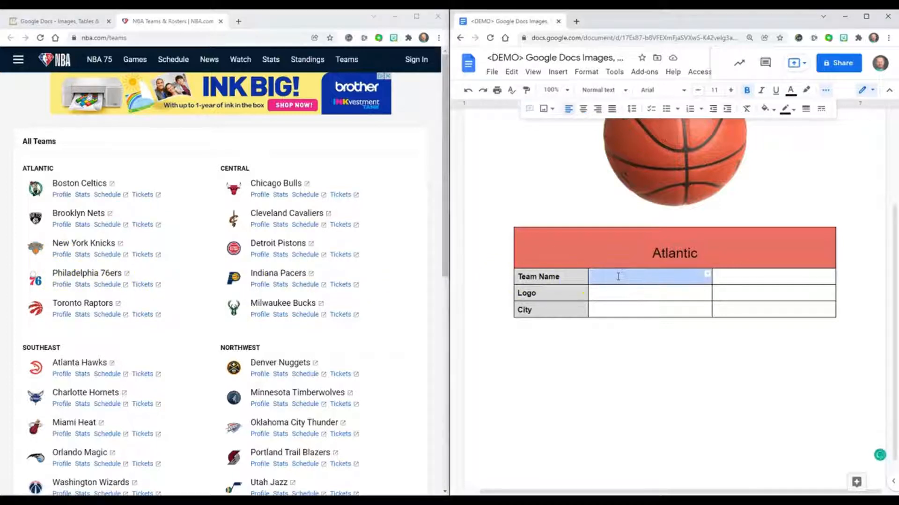
text(76ers)
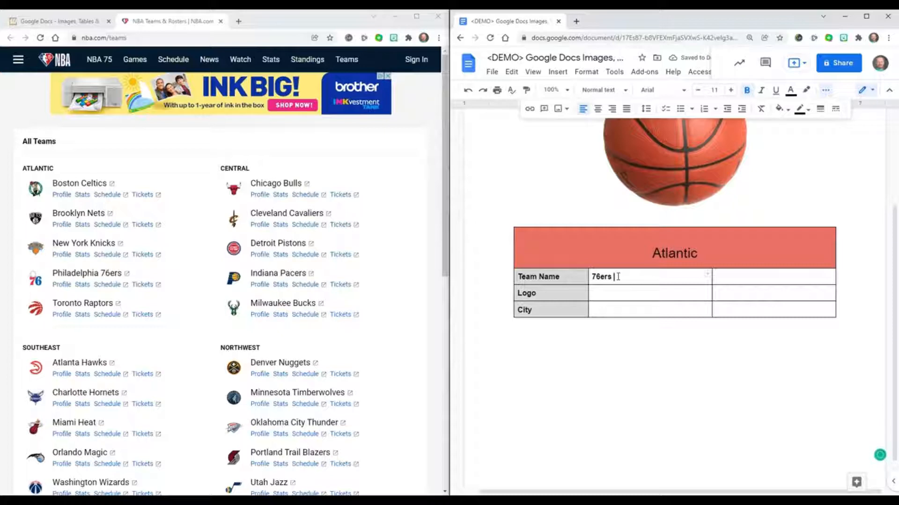
click(754, 280)
text(Raptors)
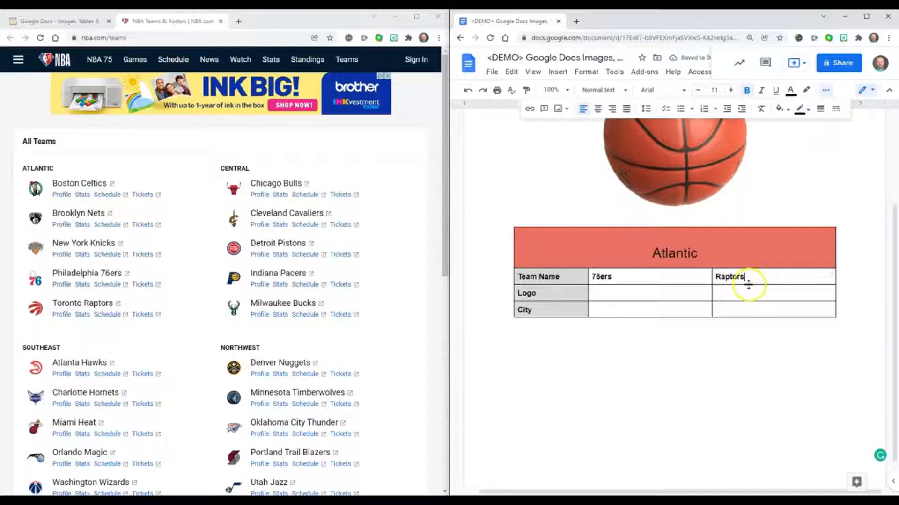
Fill the City row with "Philadelphia" under 76ers and "Toronto" under Raptors.
click(601, 311)
text(Philade)
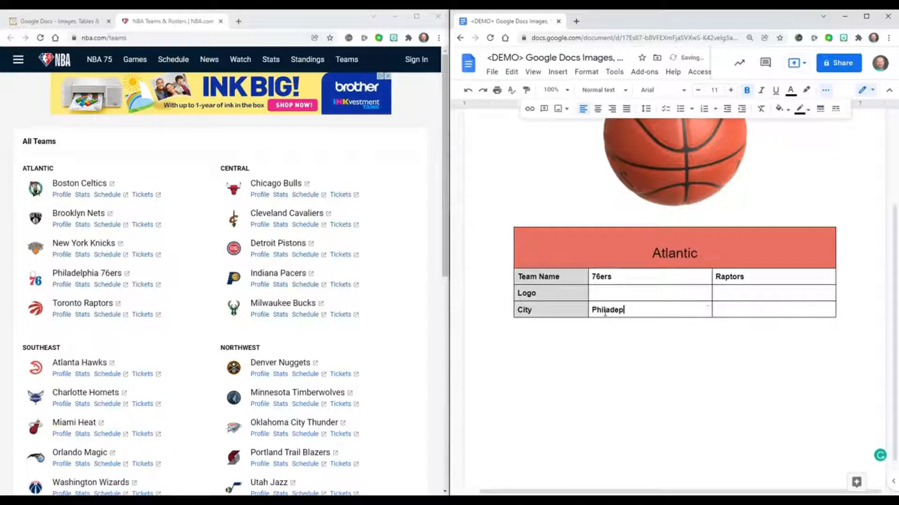
text(lphia)
click(728, 307)
text(Toronto)
Recheck the logo instruction, and copy the Philadelphia 76ers logo from the NBA teams page into the Logo cell under 76ers.
click(45, 22)
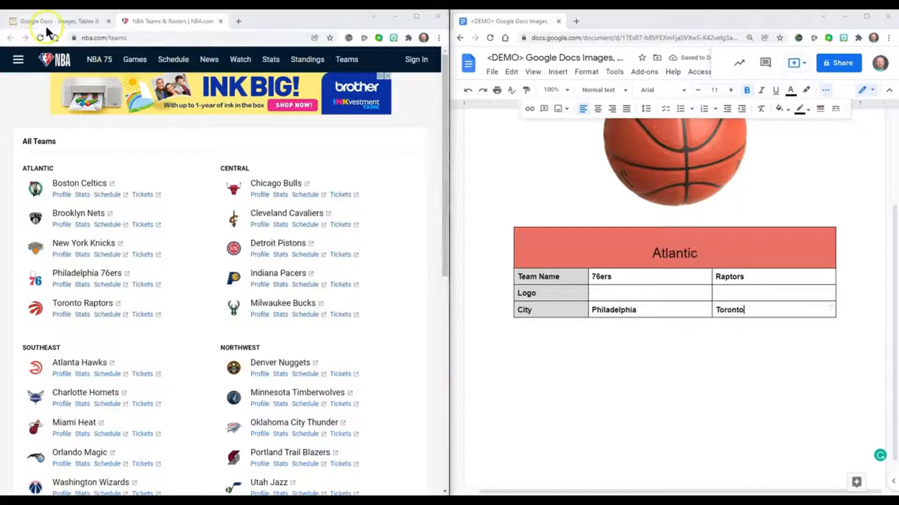
scroll(211, 197, down, 1)
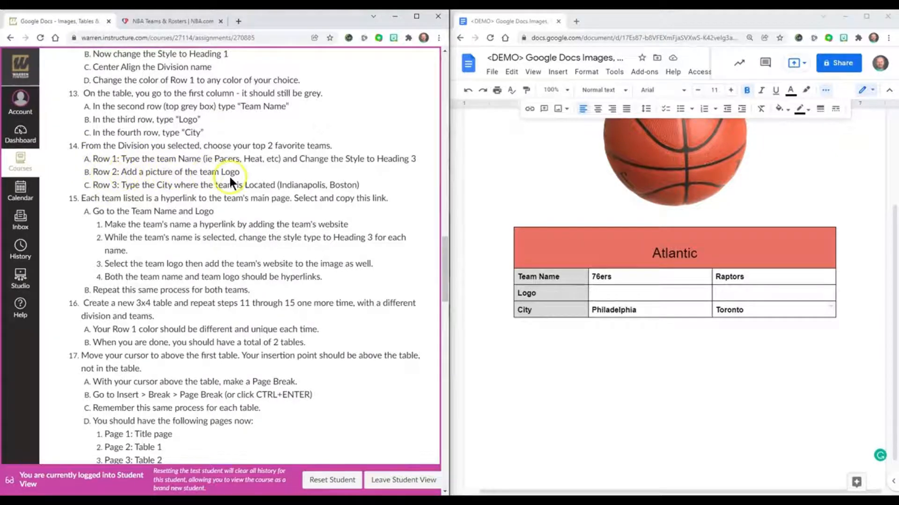
click(178, 22)
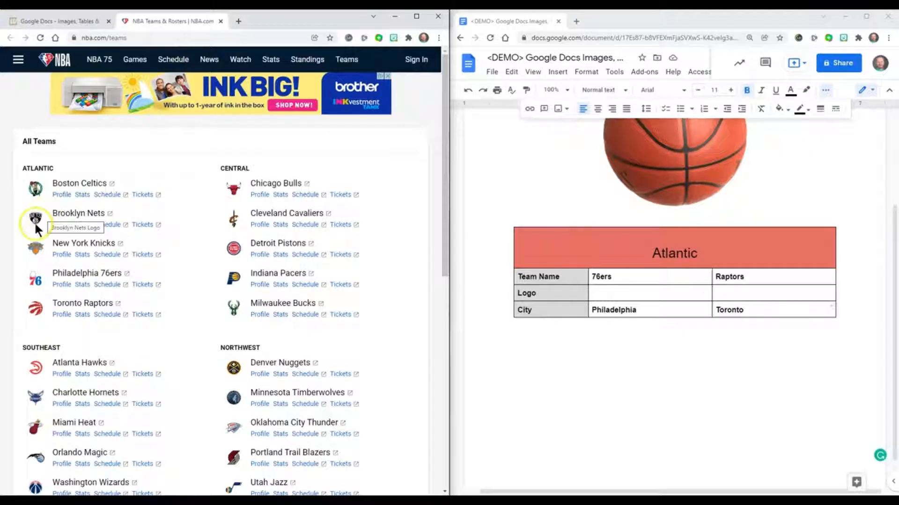
scroll(28, 229, down, 1)
scroll(20, 239, down, 1)
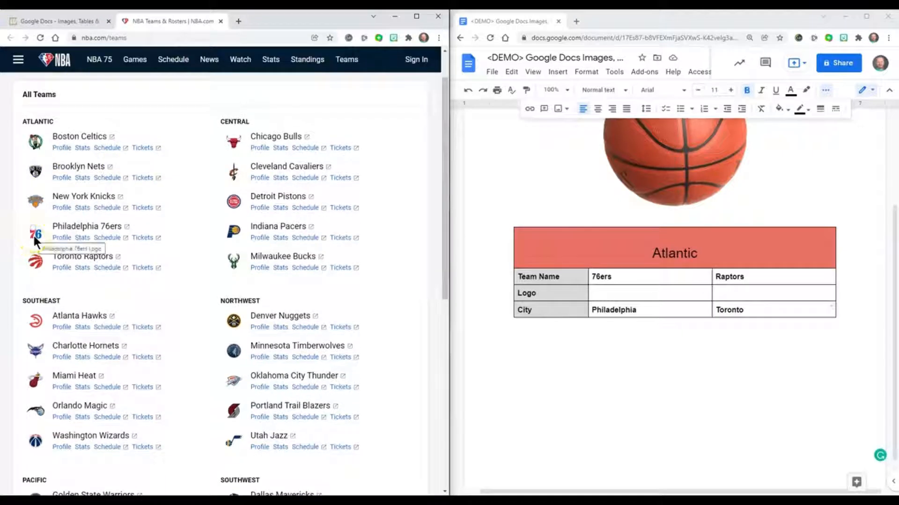
right_click(36, 238)
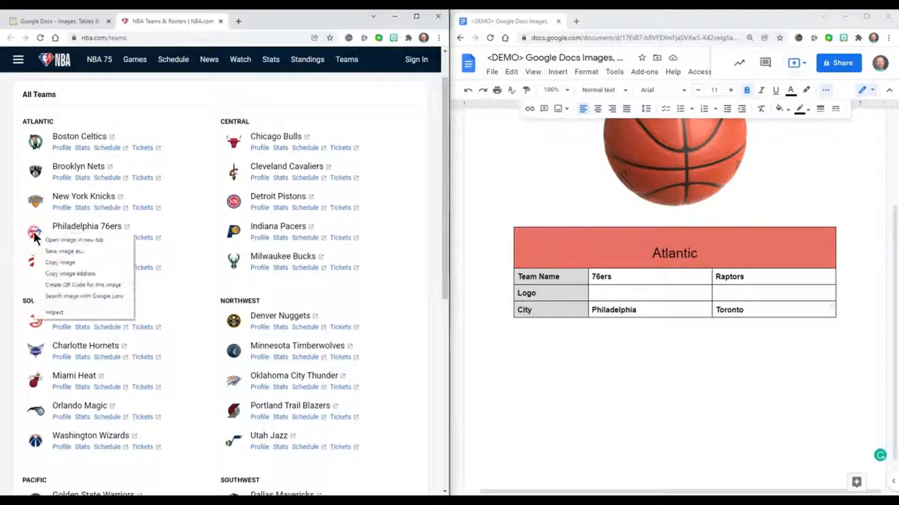
click(54, 263)
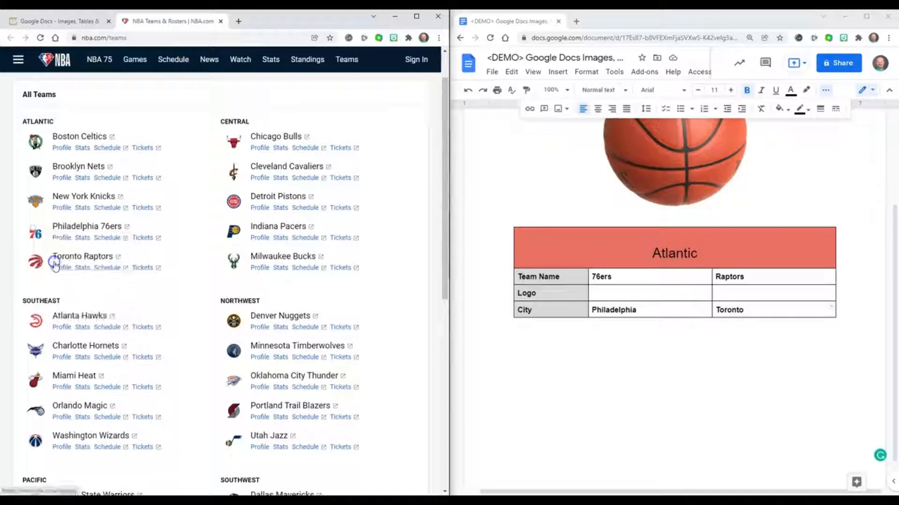
click(602, 293)
right_click(602, 293)
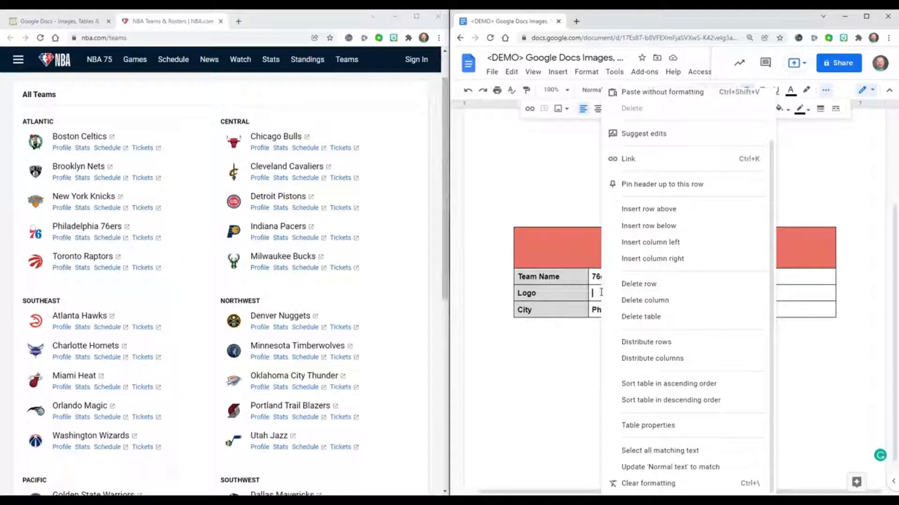
scroll(656, 257, up, 2)
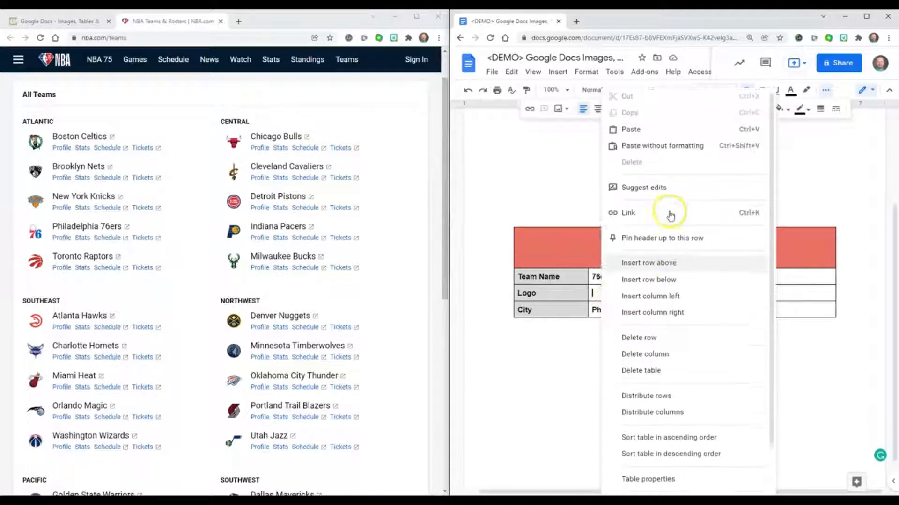
click(645, 136)
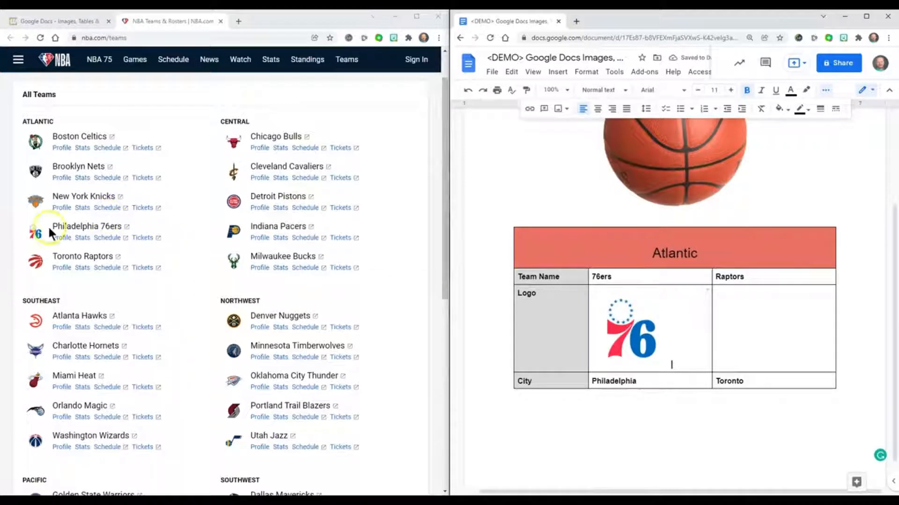
Try to move the Toronto Raptors logo straight from the NBA teams page into the Logo cell under Raptors.
click(33, 261)
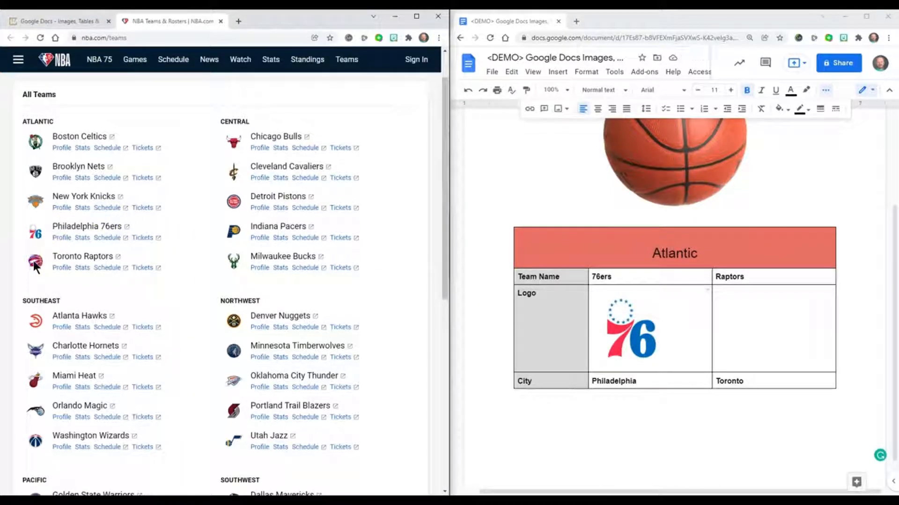
drag(33, 260, 746, 322)
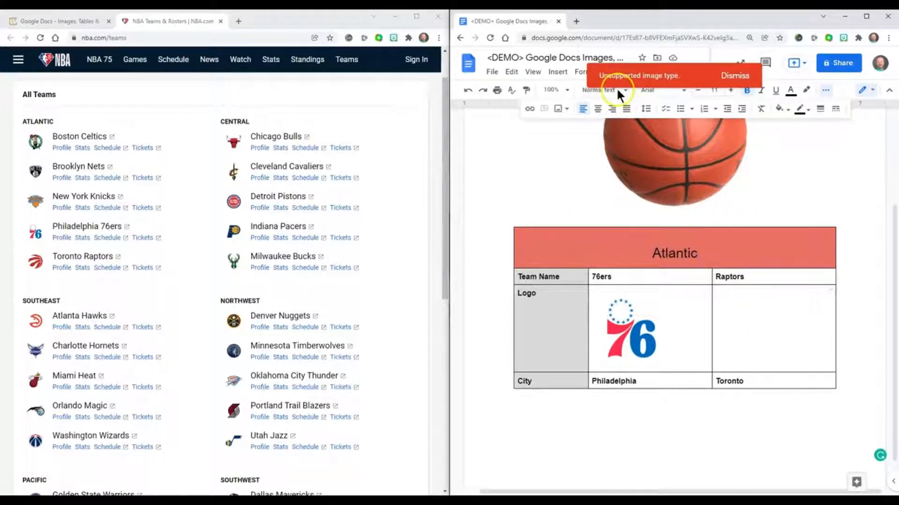
click(734, 75)
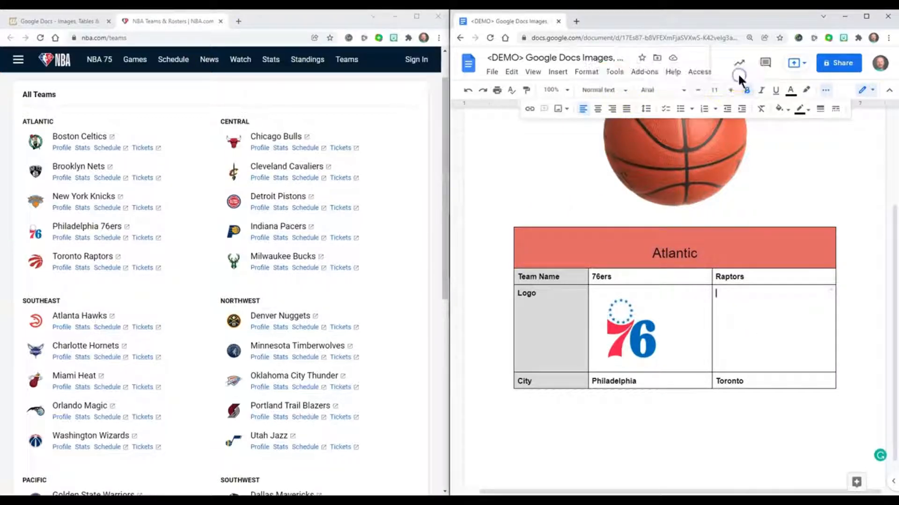
Copy the Toronto Raptors logo image from the NBA teams page and paste it into the Logo cell under Raptors.
right_click(40, 263)
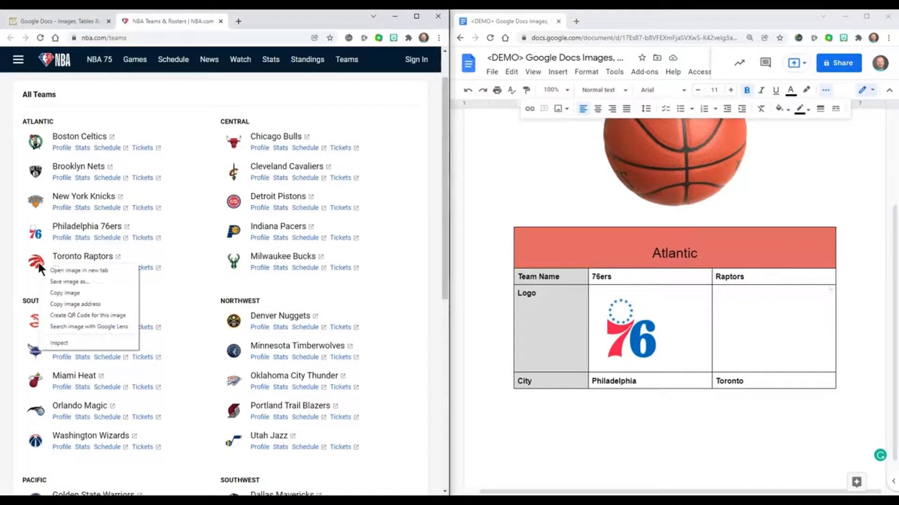
click(54, 292)
click(681, 317)
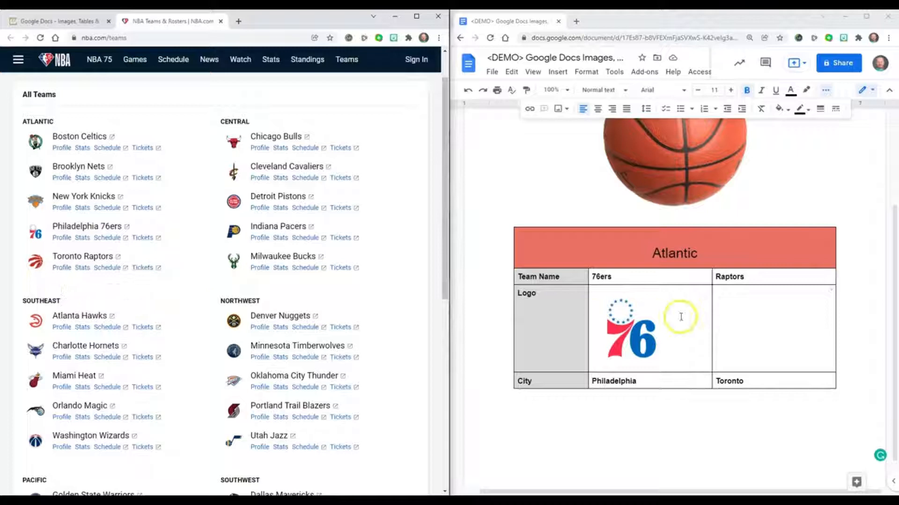
right_click(734, 316)
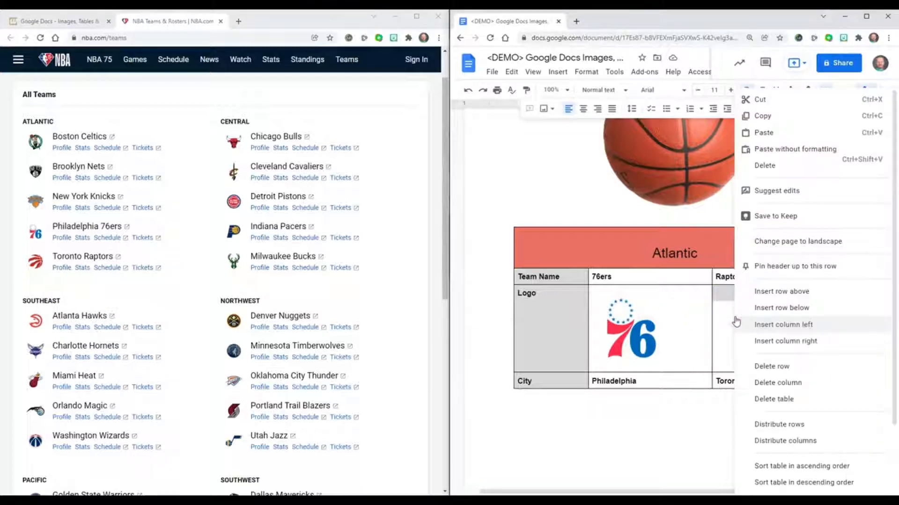
click(777, 136)
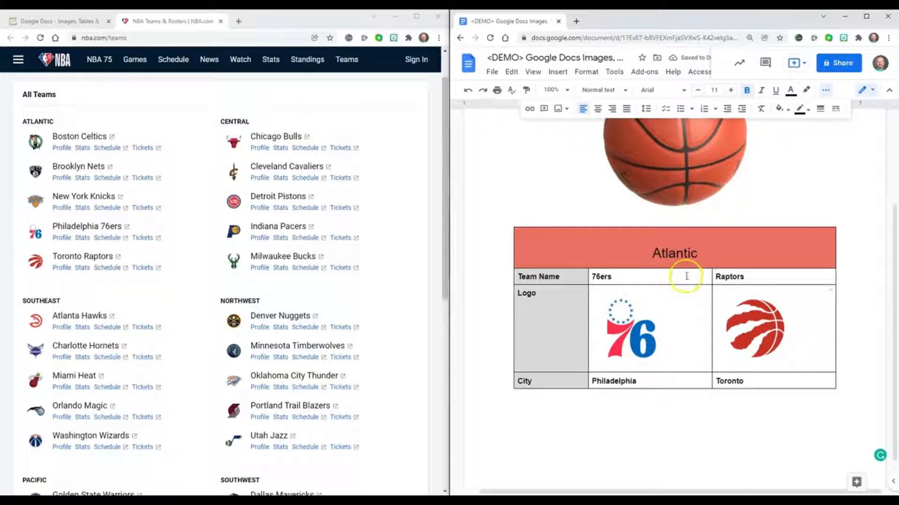
Center the names, logos and cities in the 76ers and Raptors columns.
drag(686, 276, 756, 375)
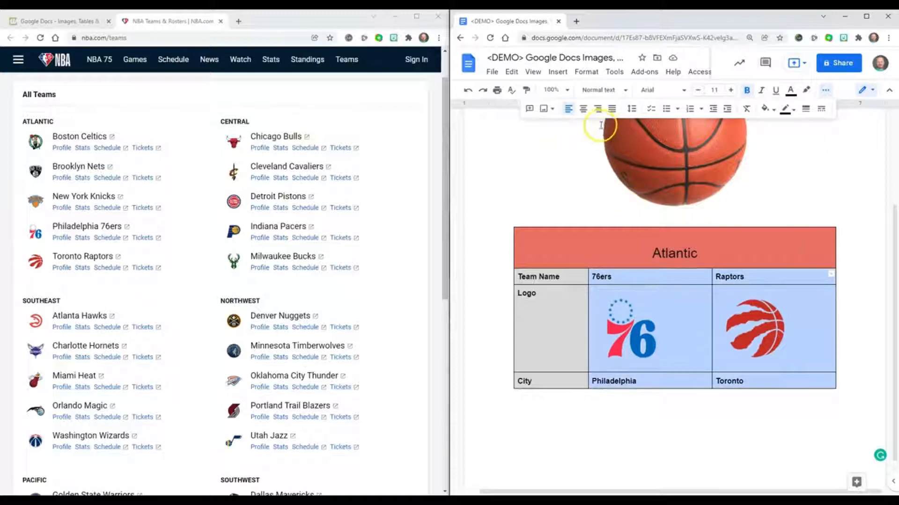
click(583, 109)
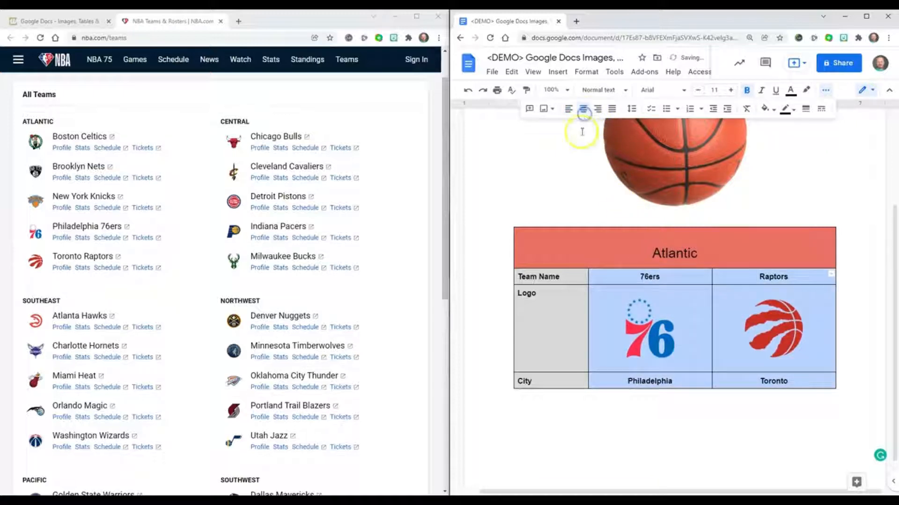
click(726, 410)
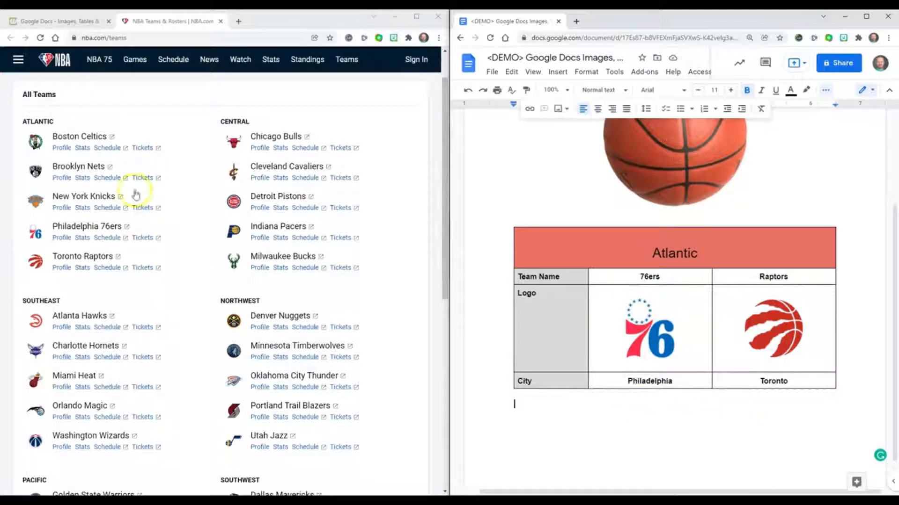
Recheck the hyperlink instruction in the assignment, and copy the Philadelphia 76ers link address from the NBA teams page.
click(71, 21)
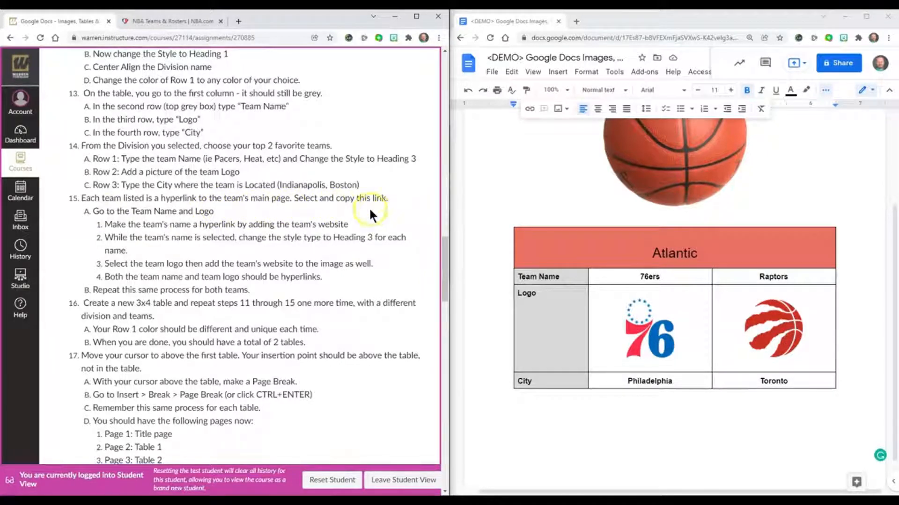
click(154, 21)
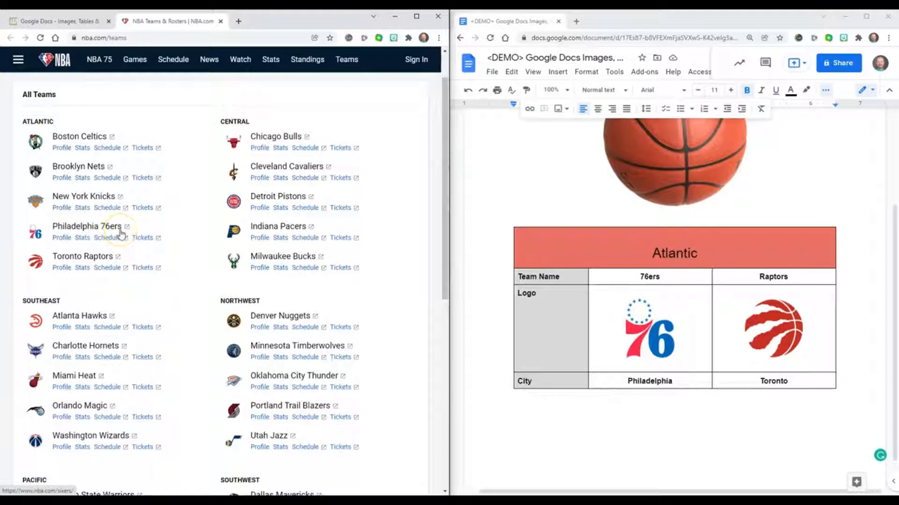
right_click(105, 226)
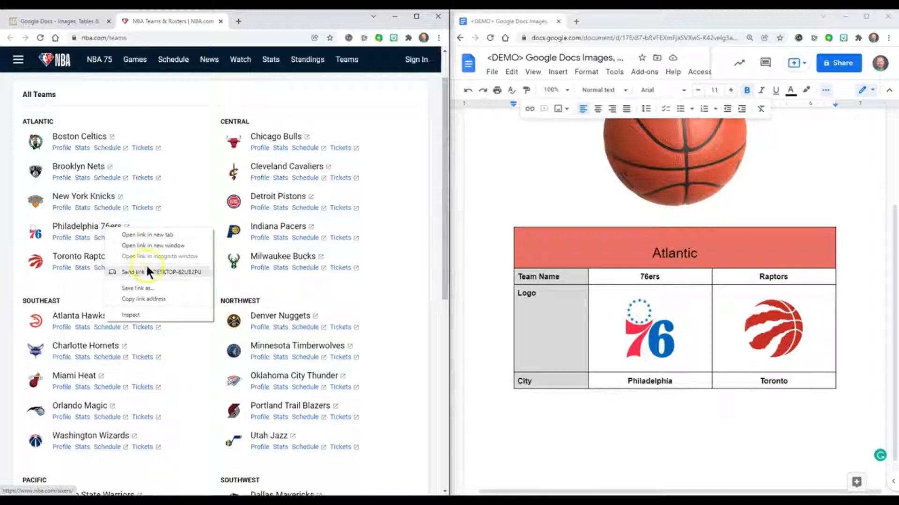
click(160, 299)
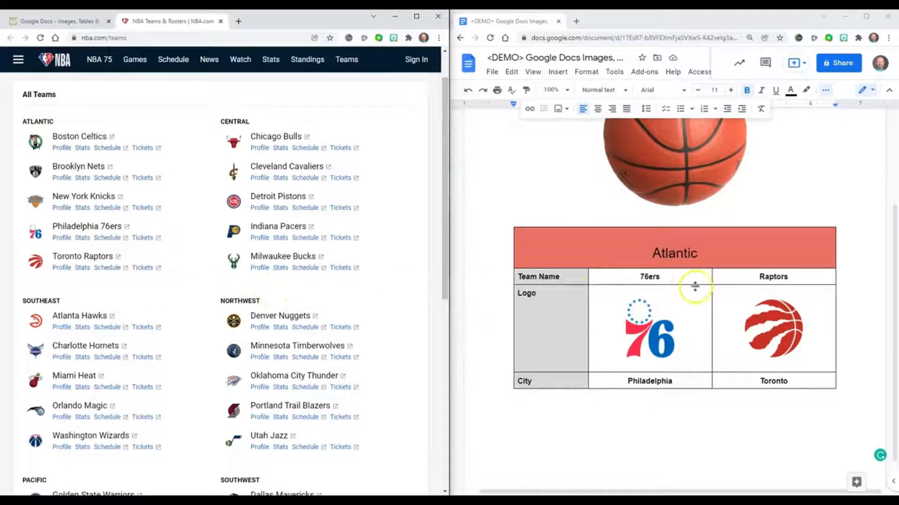
double_click(638, 277)
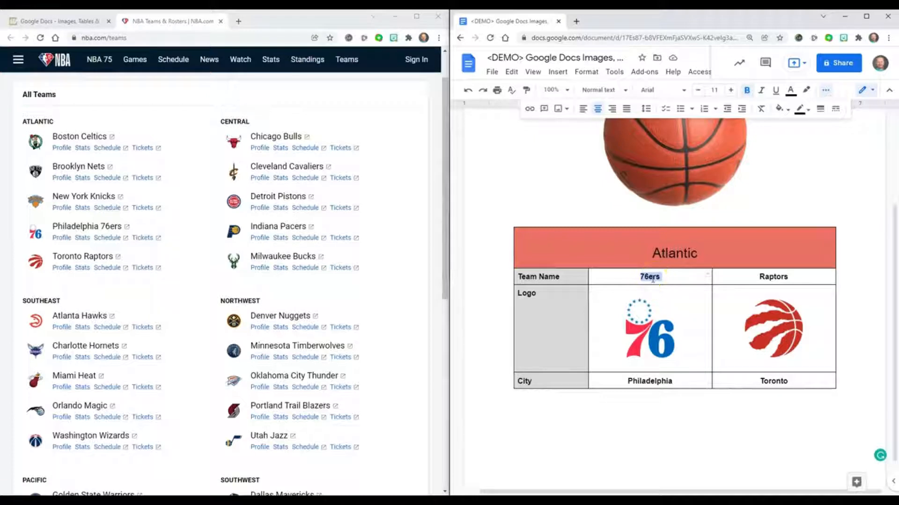
key(ctrl+k)
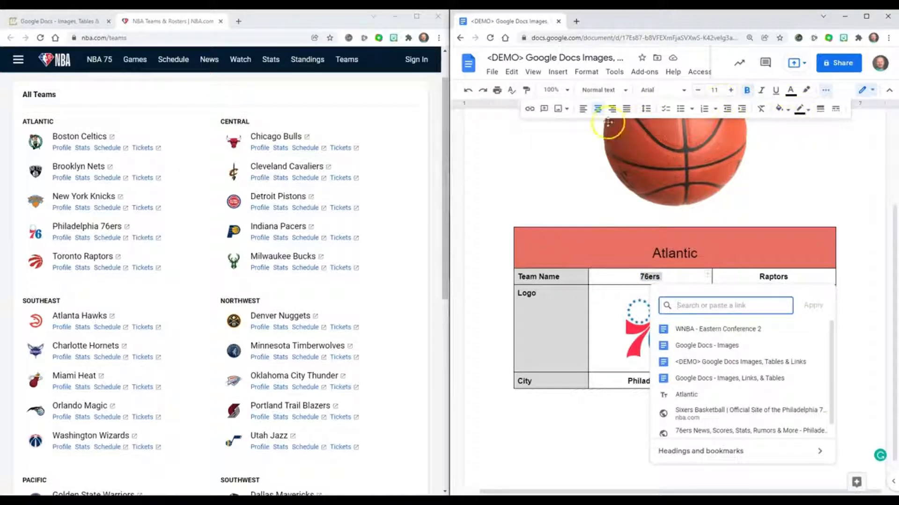
right_click(689, 305)
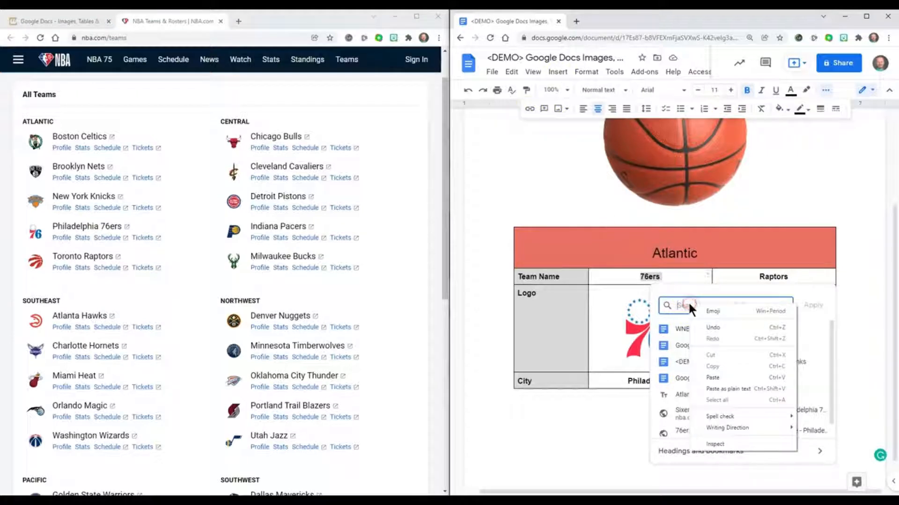
click(737, 376)
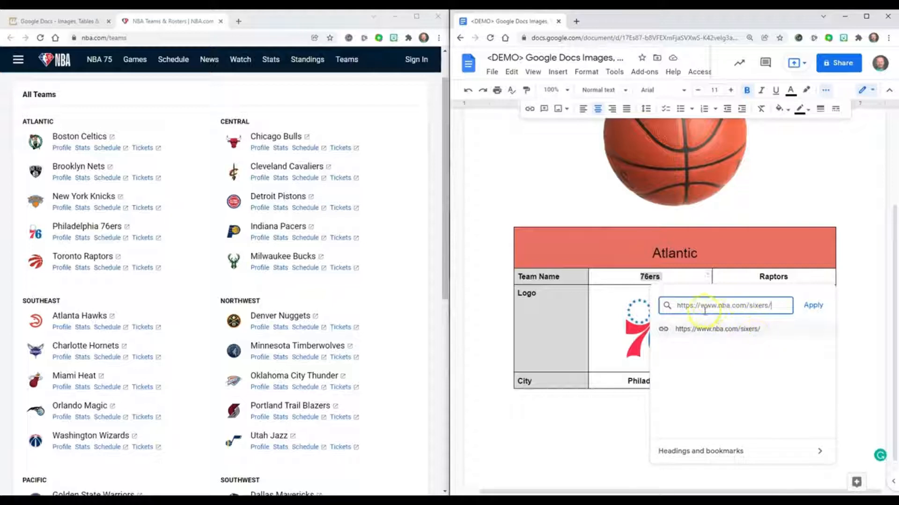
click(811, 311)
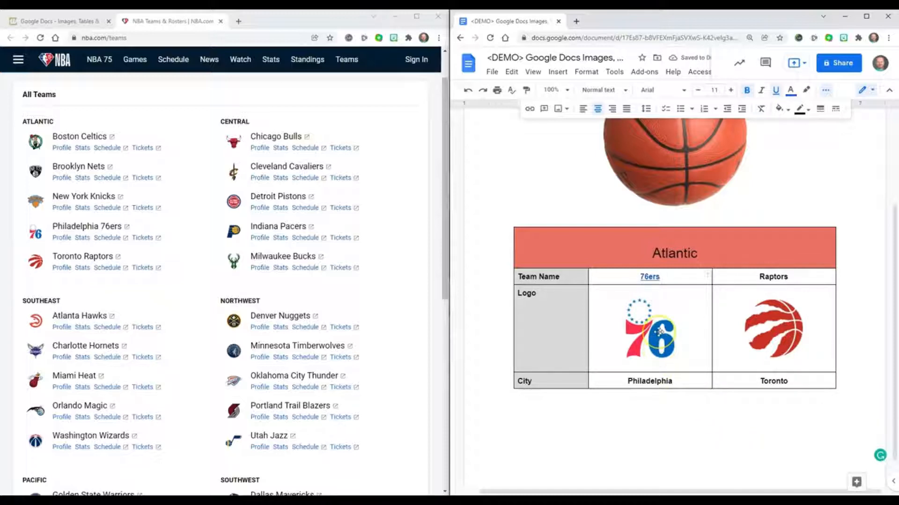
click(660, 331)
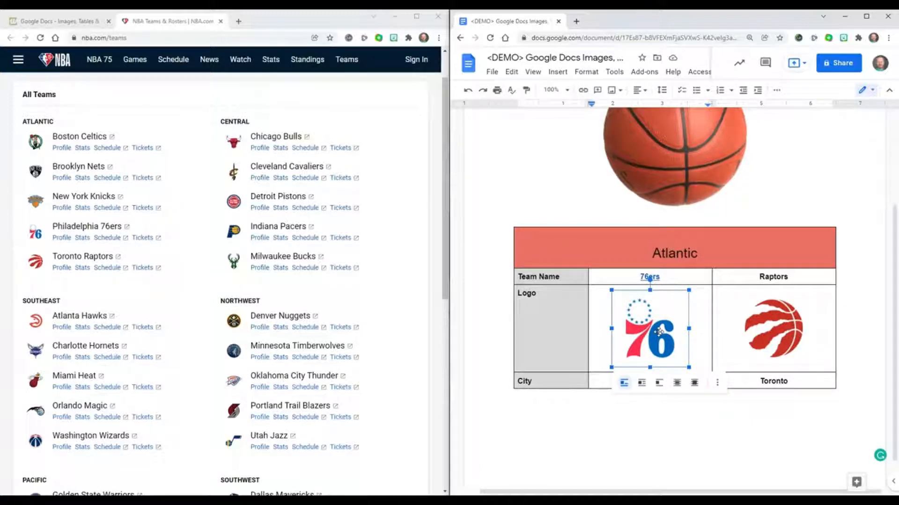
right_click(659, 332)
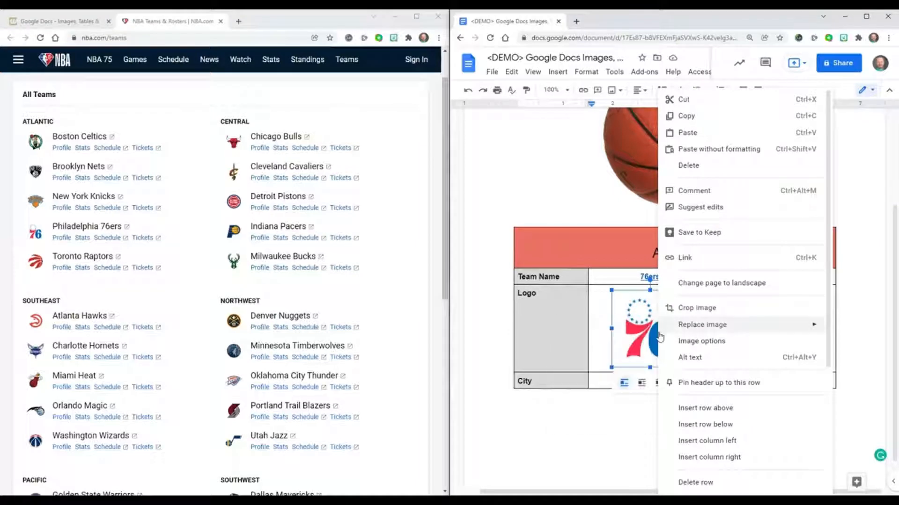
click(697, 258)
right_click(656, 194)
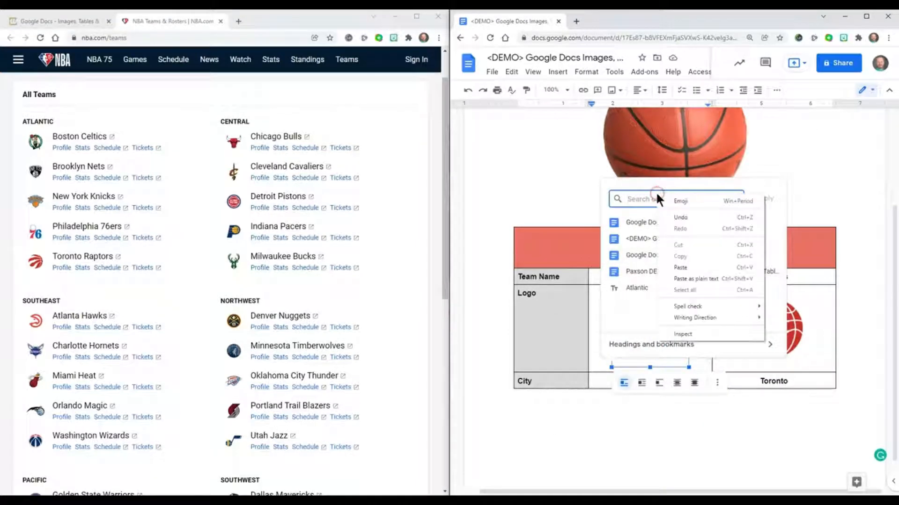
click(703, 264)
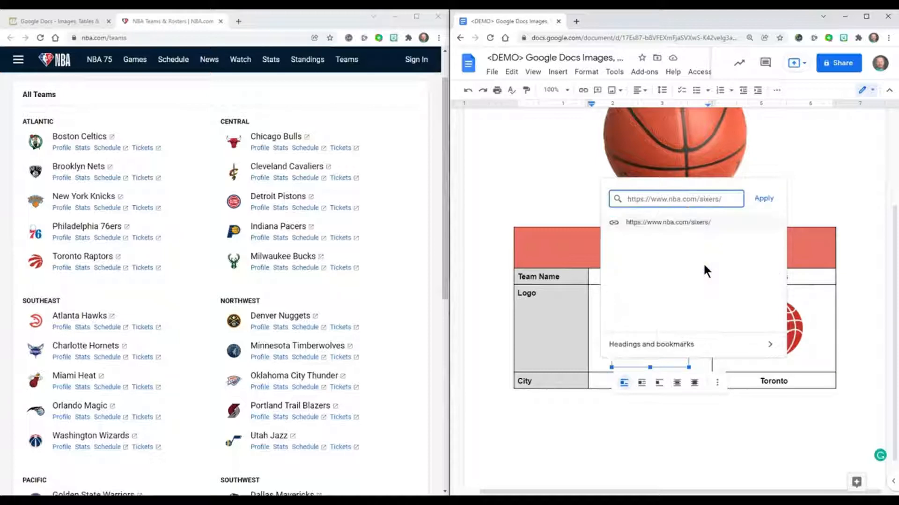
click(761, 201)
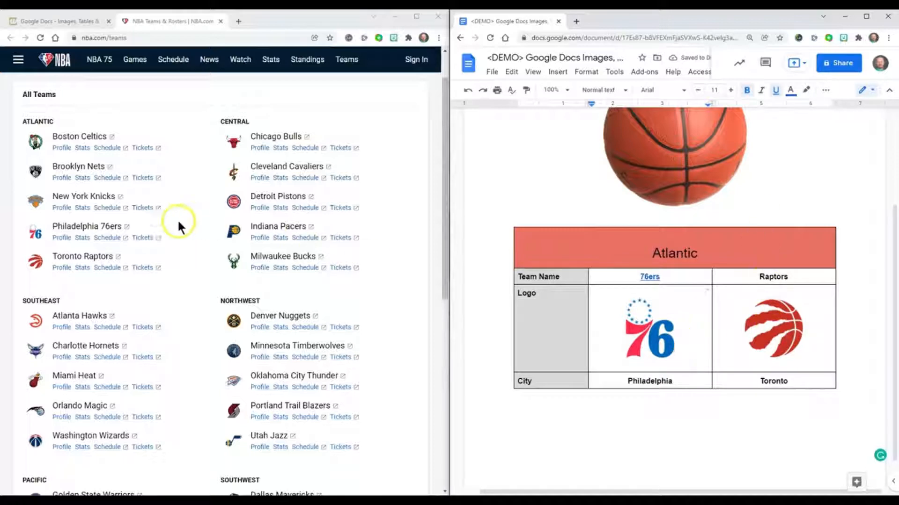
Copy the Toronto Raptors link address from the NBA teams page and apply it as a hyperlink to the Raptors team name.
right_click(86, 258)
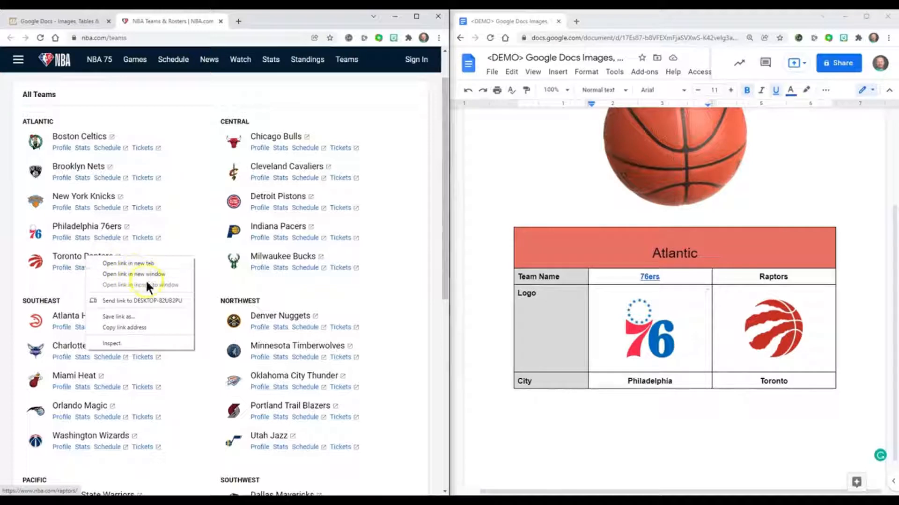
click(153, 327)
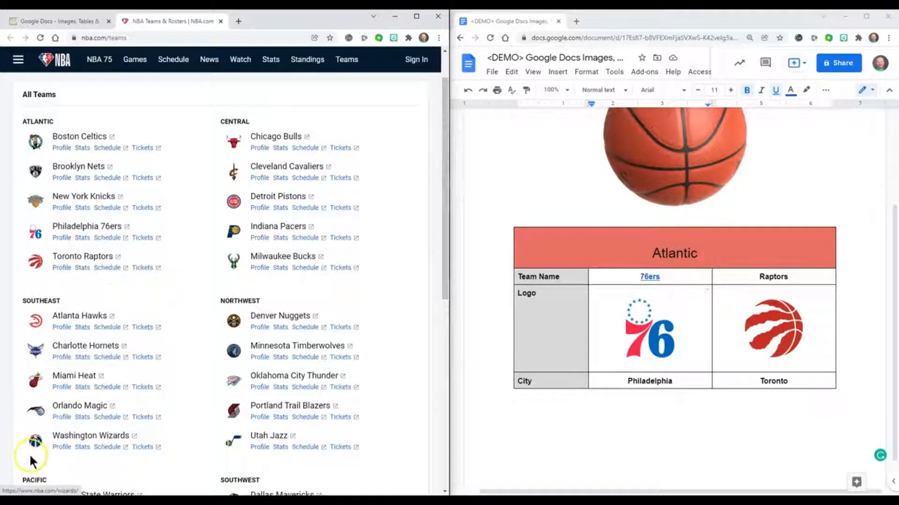
click(18, 478)
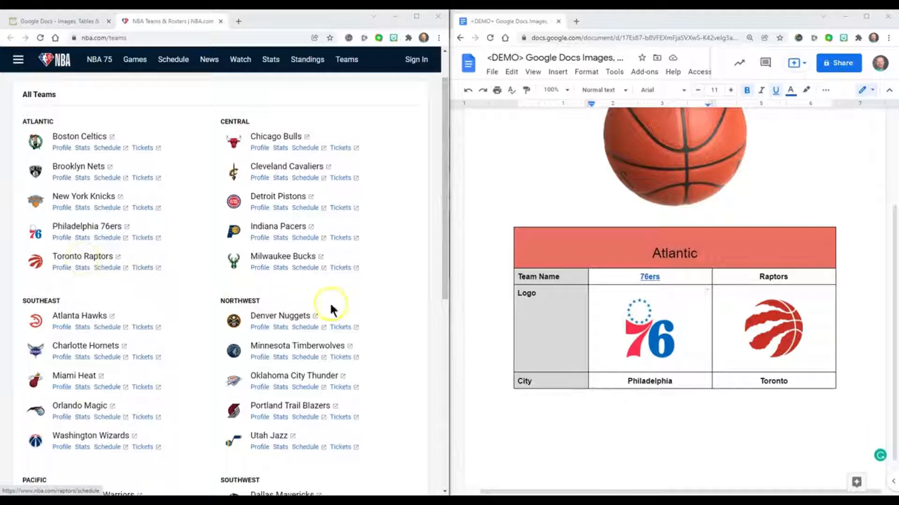
drag(760, 277, 787, 277)
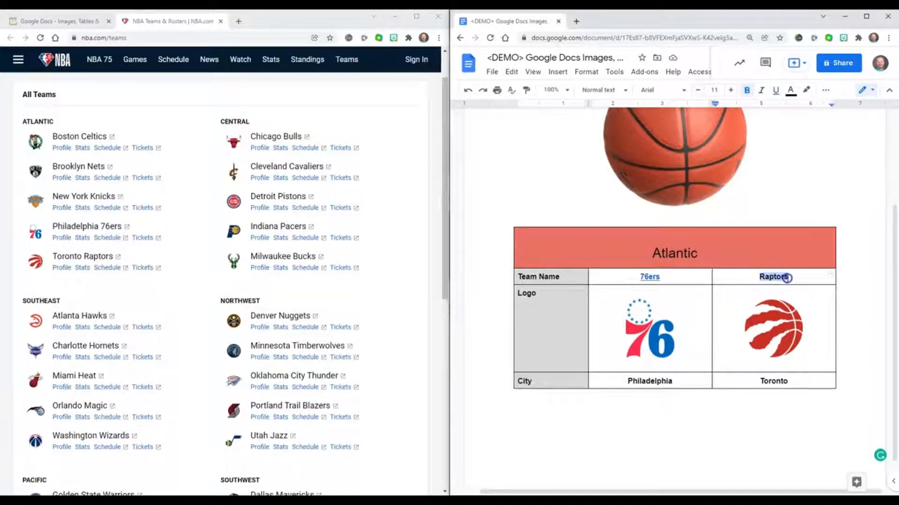
right_click(783, 277)
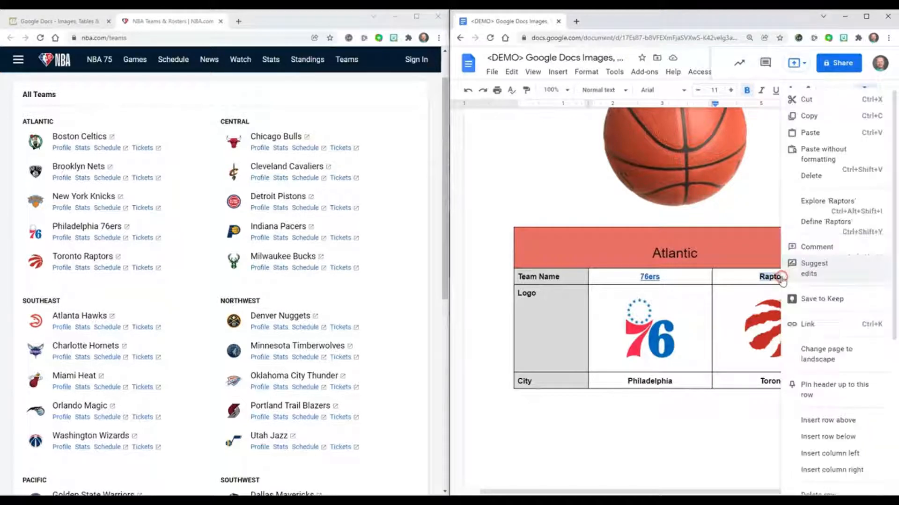
click(798, 324)
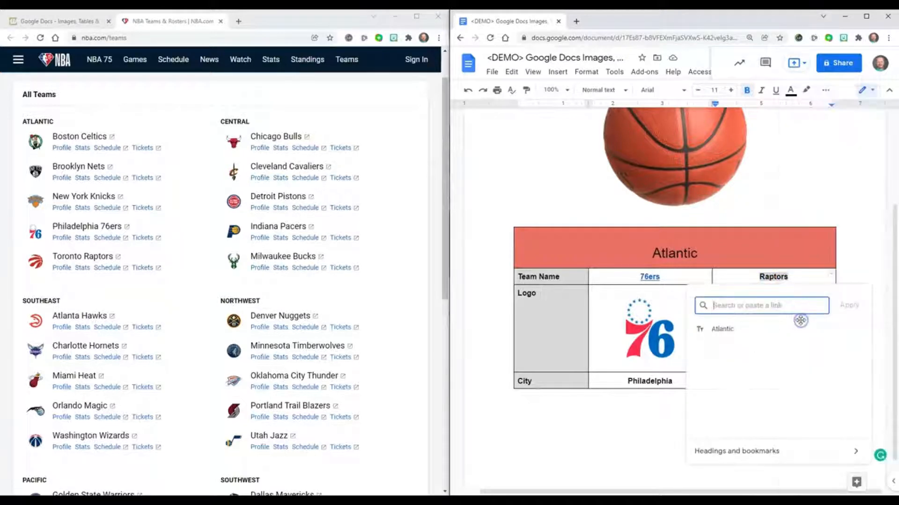
right_click(760, 307)
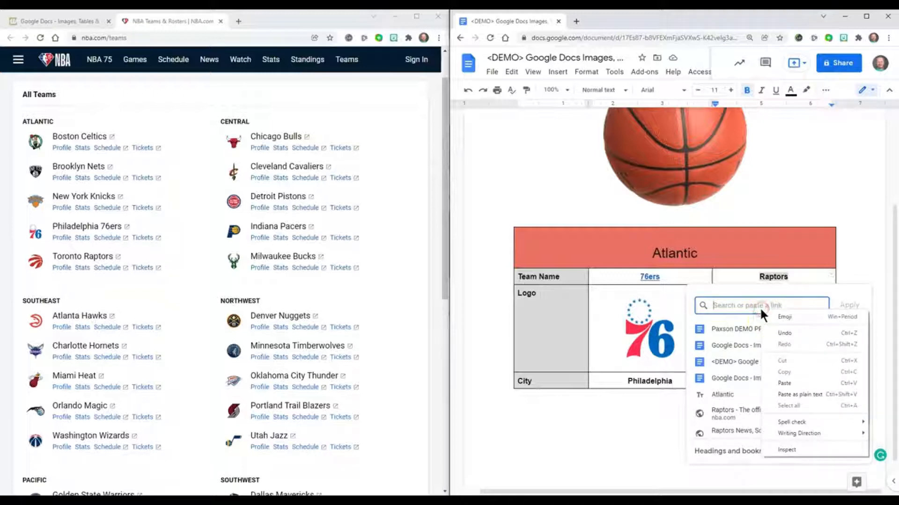
click(787, 379)
click(848, 305)
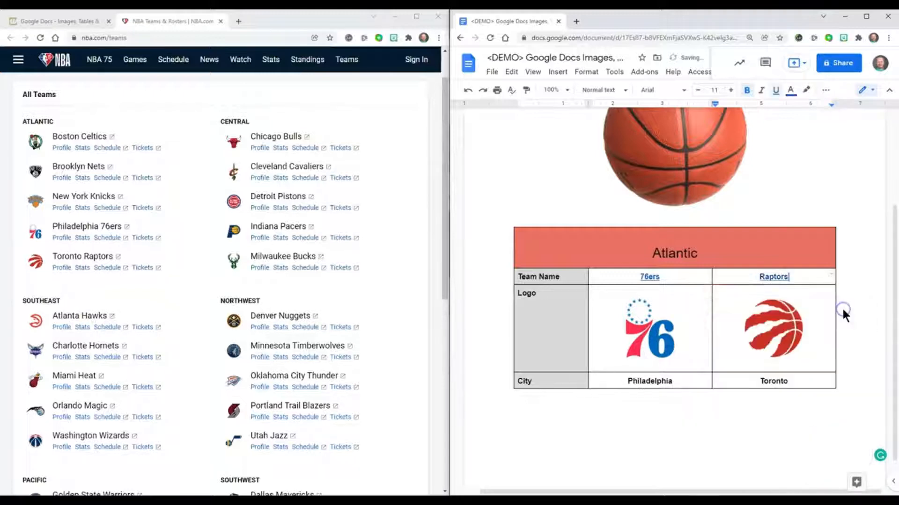
Add the copied Toronto Raptors website address as a hyperlink to the Raptors logo image.
click(784, 329)
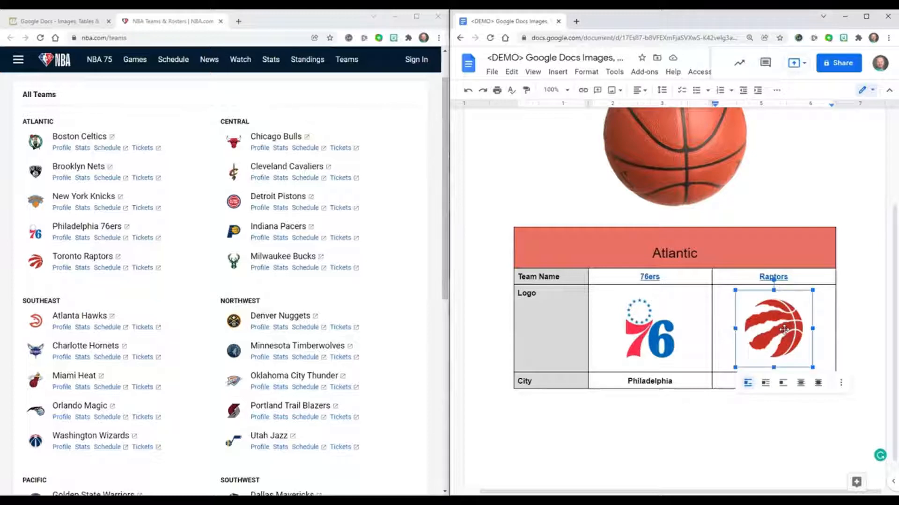
right_click(784, 329)
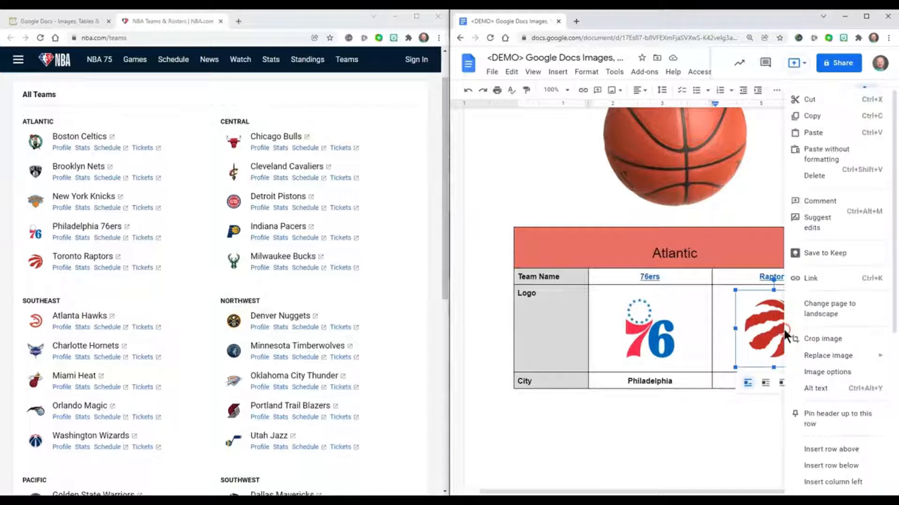
click(819, 285)
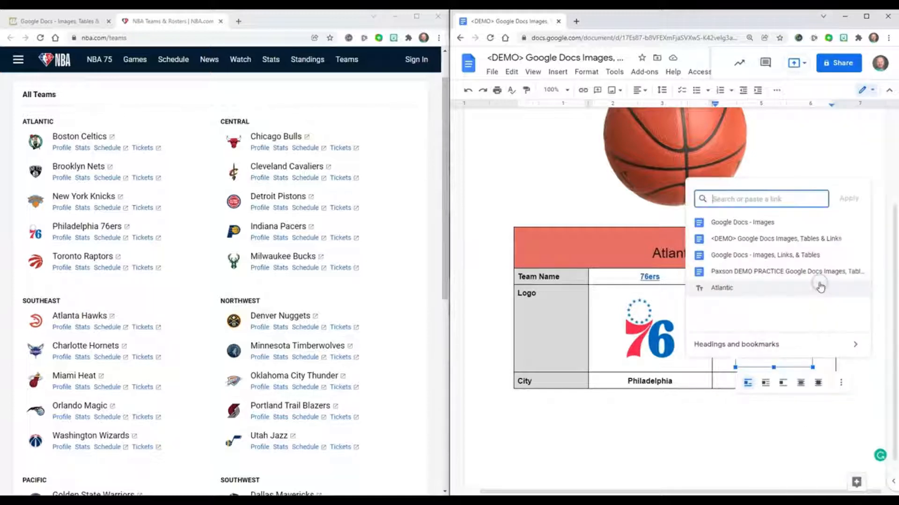
right_click(725, 199)
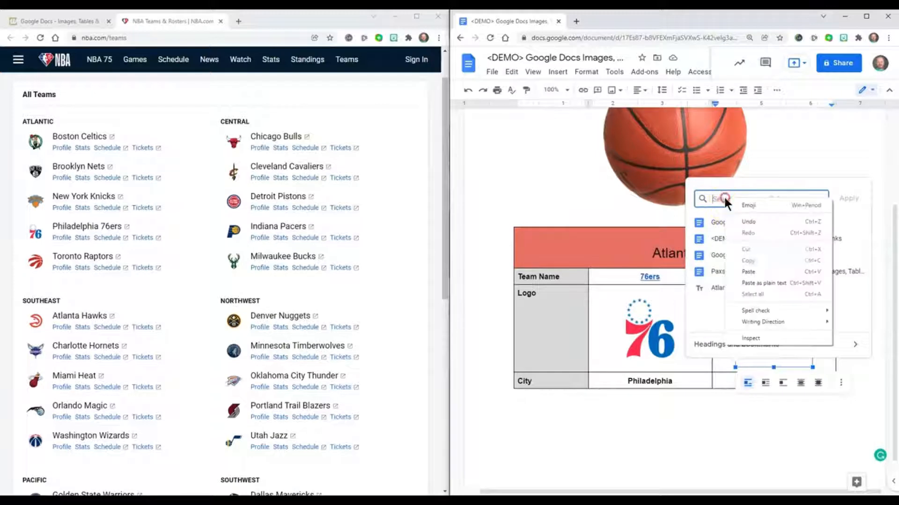
click(749, 271)
click(846, 199)
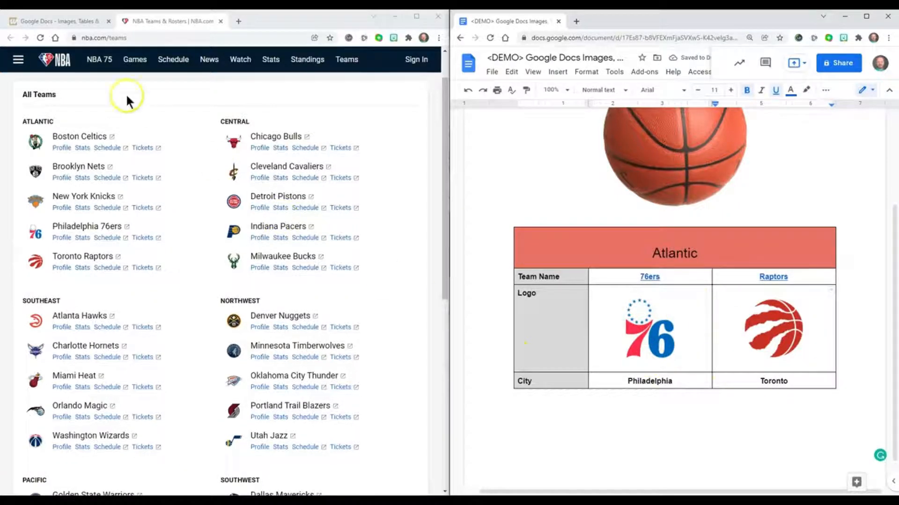
Recheck the style instruction in the assignment, and change the 76ers team name to Heading 3.
click(69, 21)
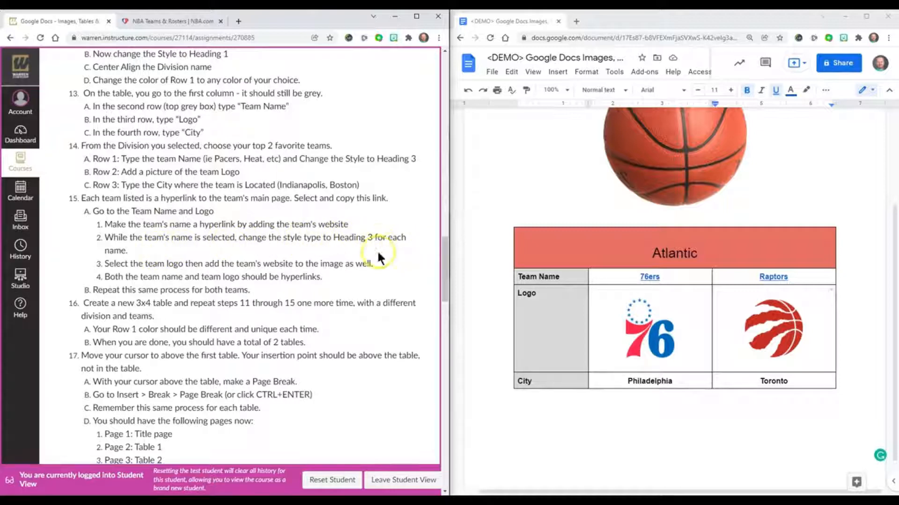
click(630, 279)
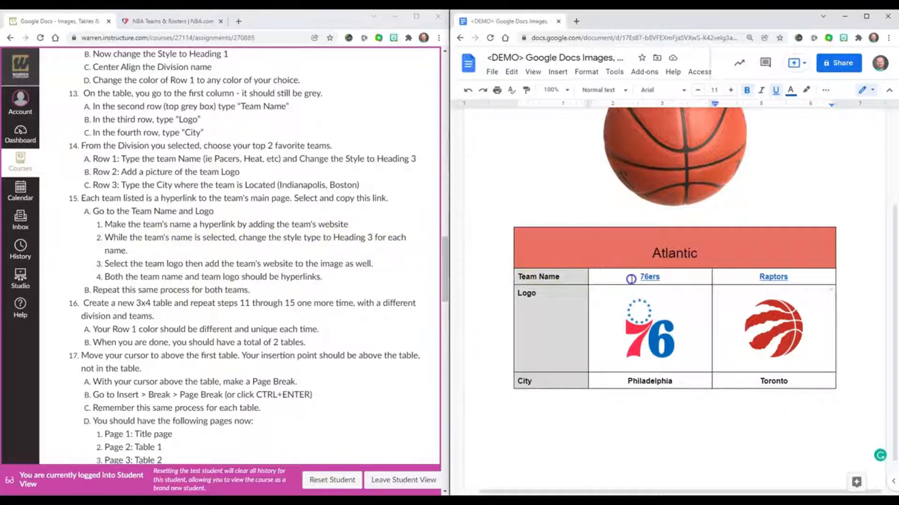
drag(631, 279, 654, 279)
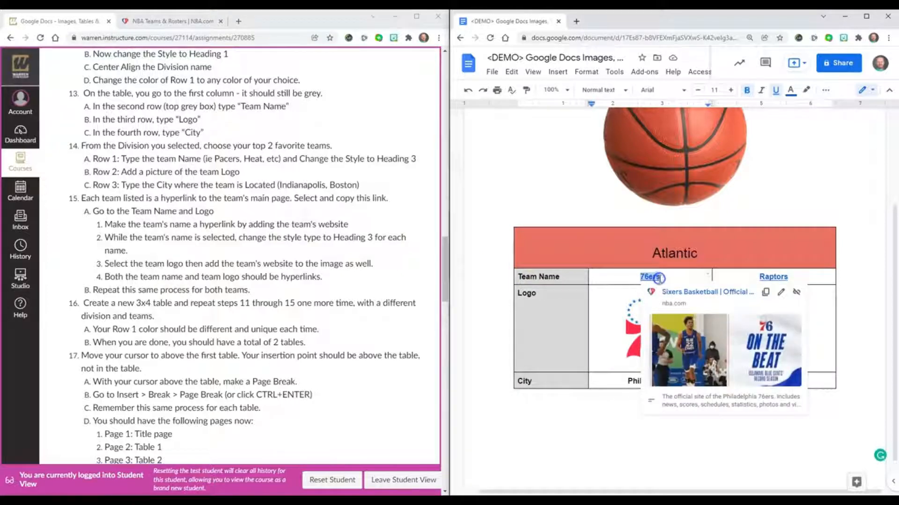
click(595, 92)
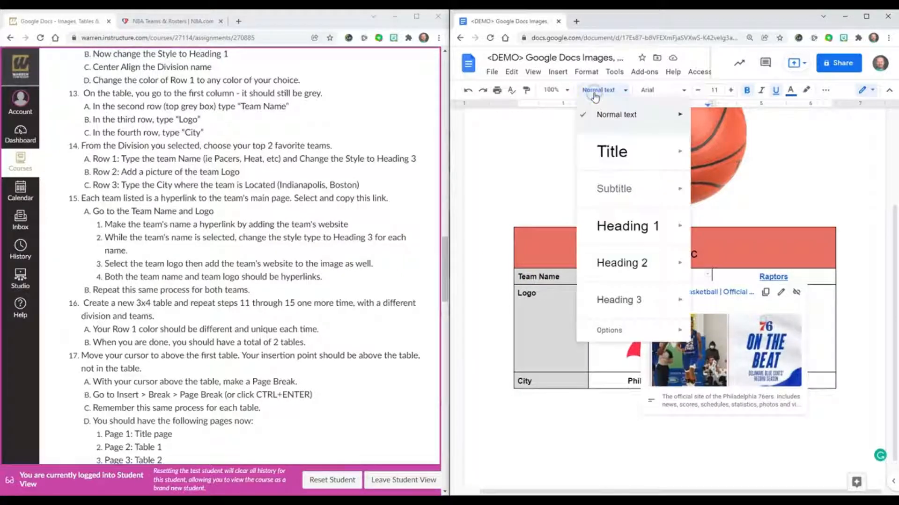
click(628, 298)
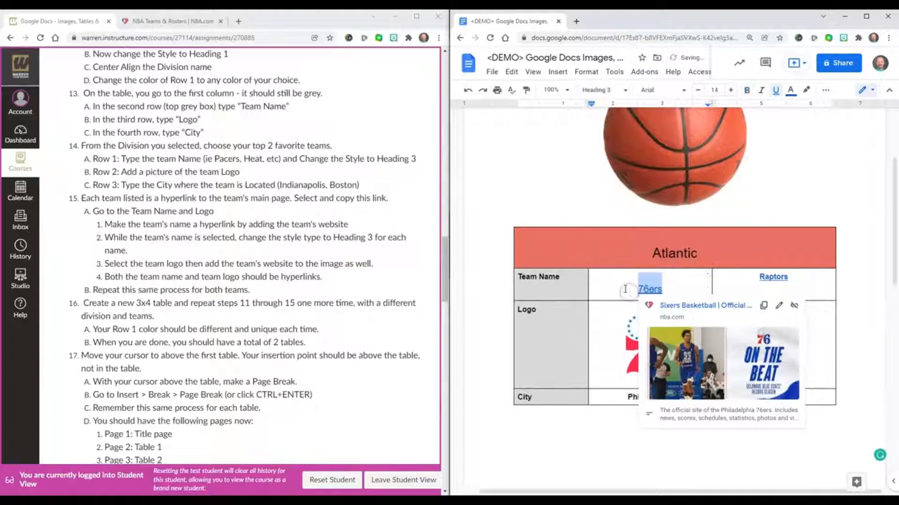
Change the Raptors team name in the Atlantic table to the Heading 3 style.
drag(745, 279, 791, 279)
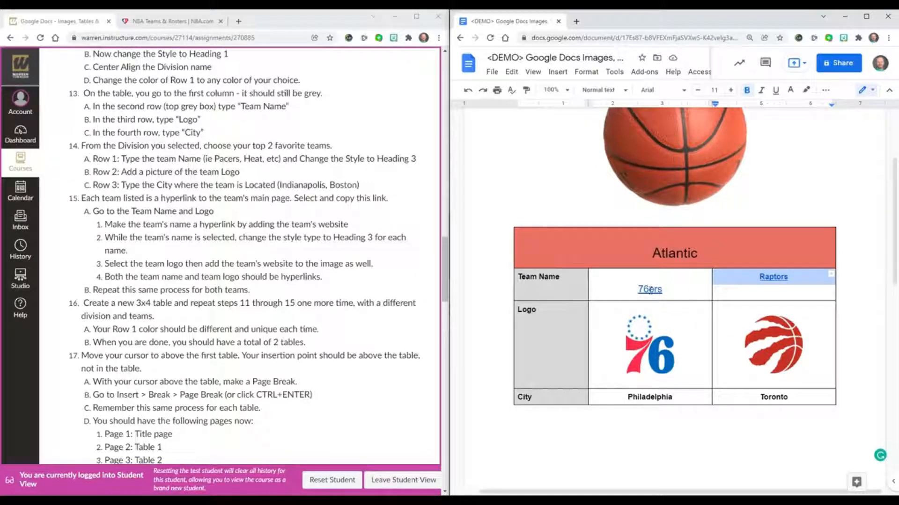
click(738, 289)
click(603, 90)
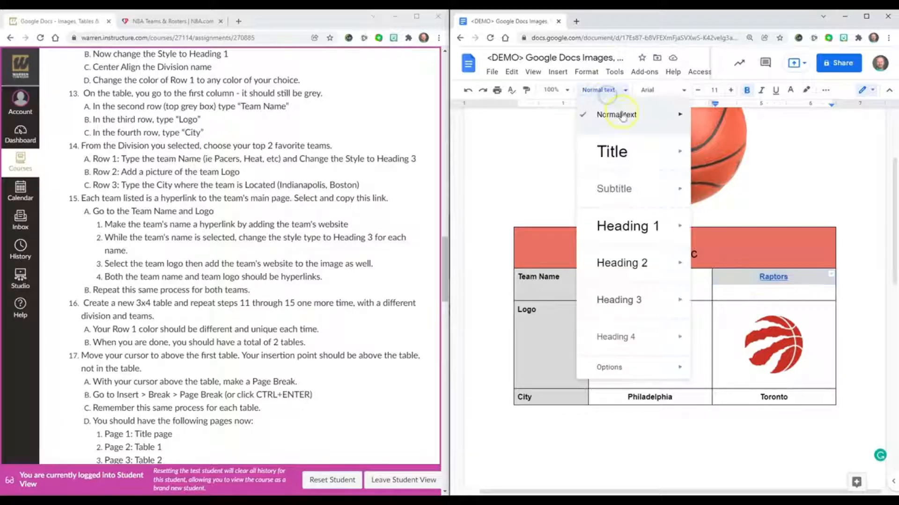
click(640, 303)
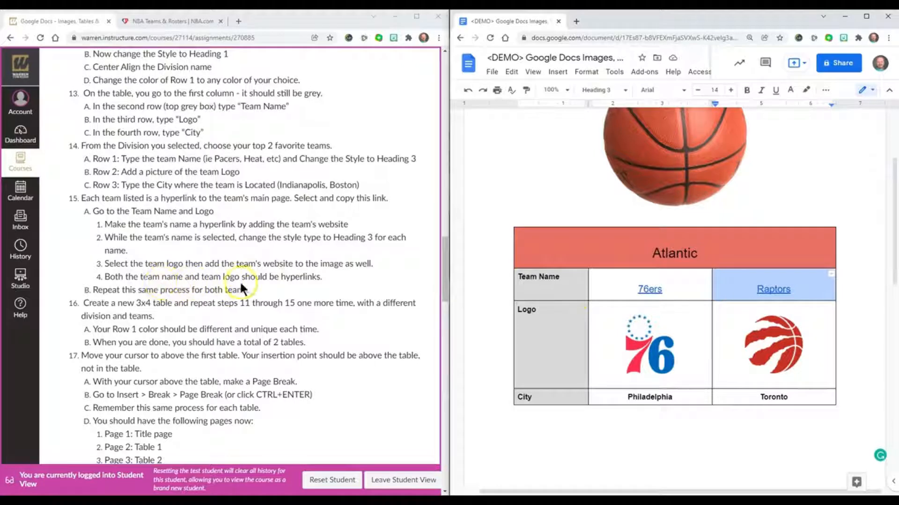
Check the website hyperlinks on both team logos and both team names in the Atlantic table.
click(673, 348)
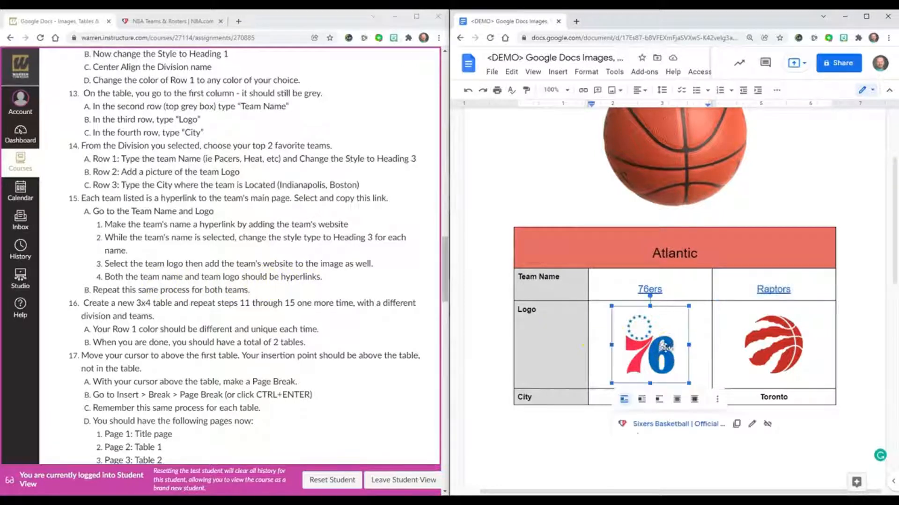
click(766, 344)
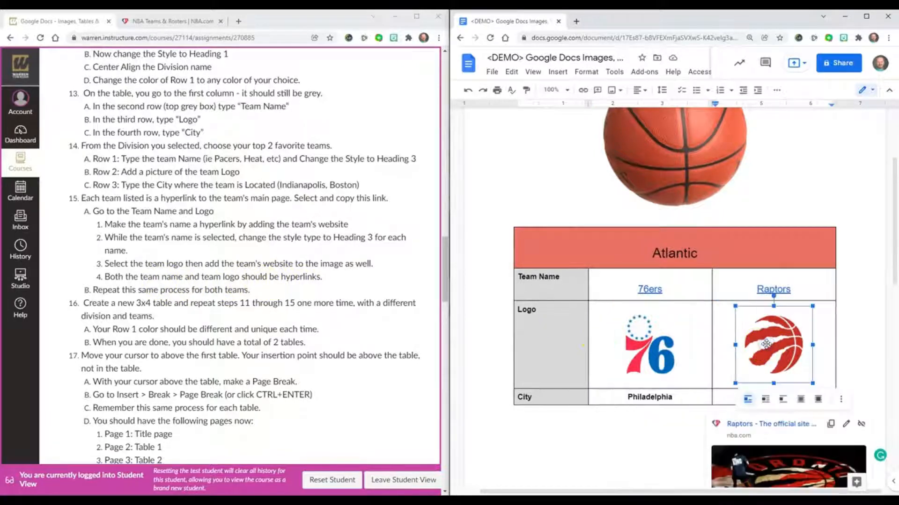
click(650, 288)
click(762, 285)
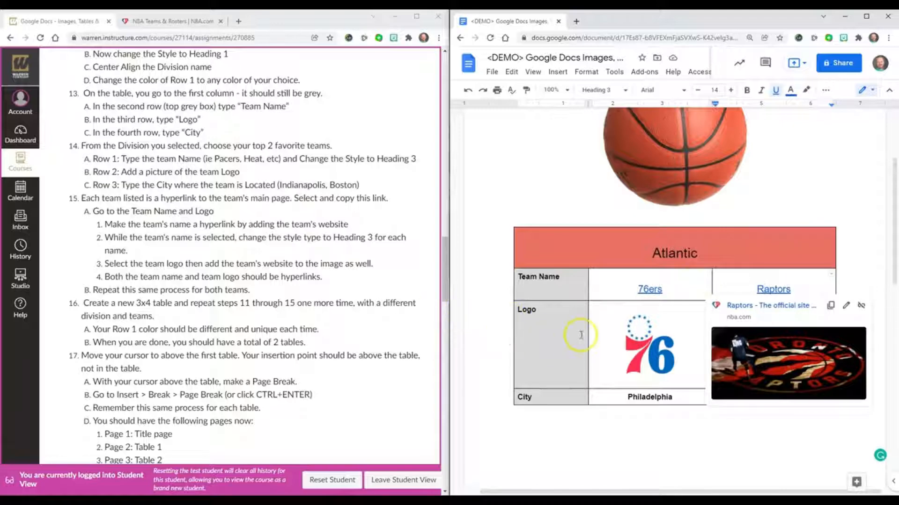
Add a blank line and a page break below the Atlantic table to start a new page.
scroll(308, 279, down, 2)
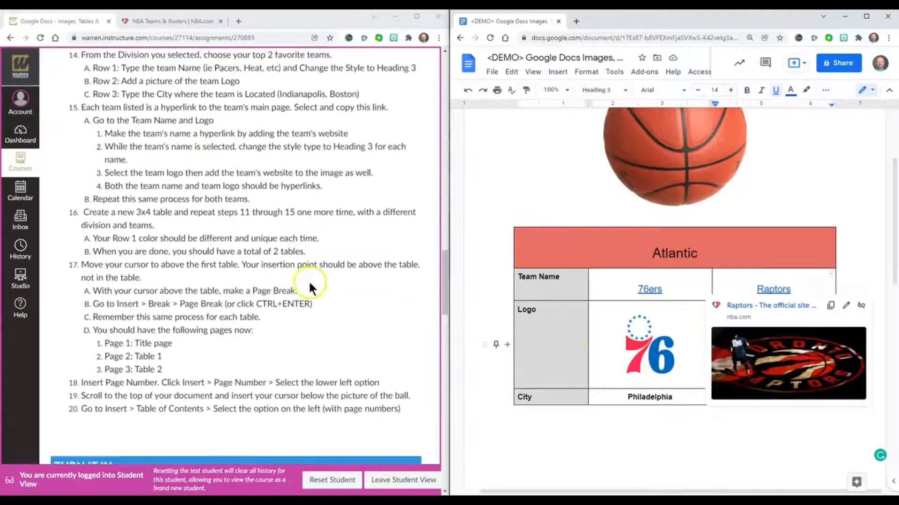
click(802, 204)
scroll(803, 206, down, 2)
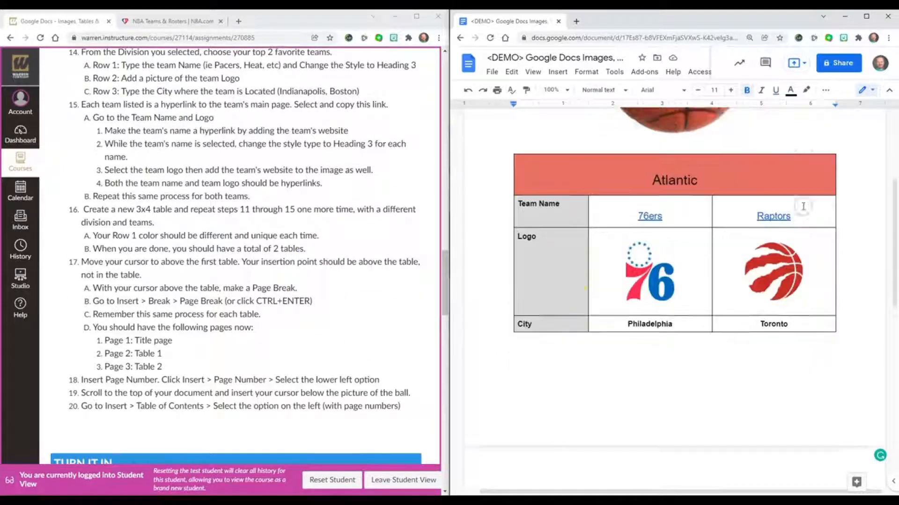
scroll(802, 206, down, 1)
click(734, 336)
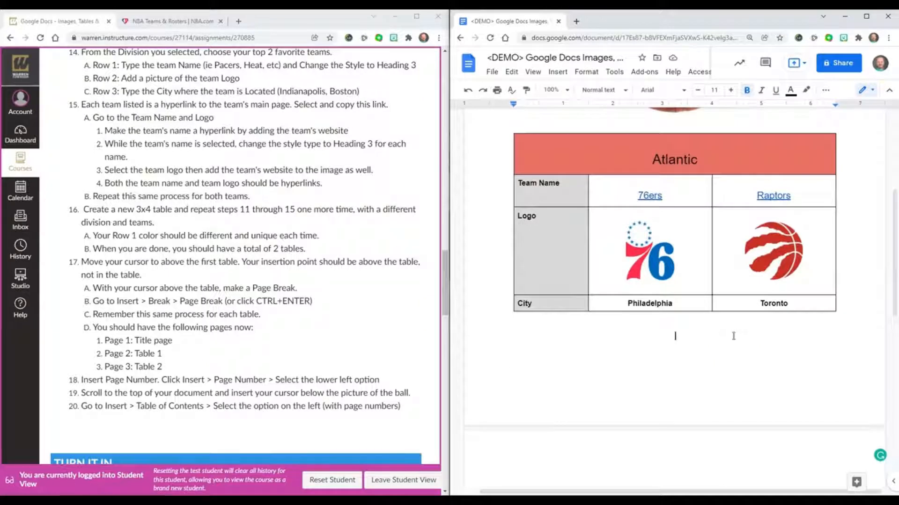
key(Return)
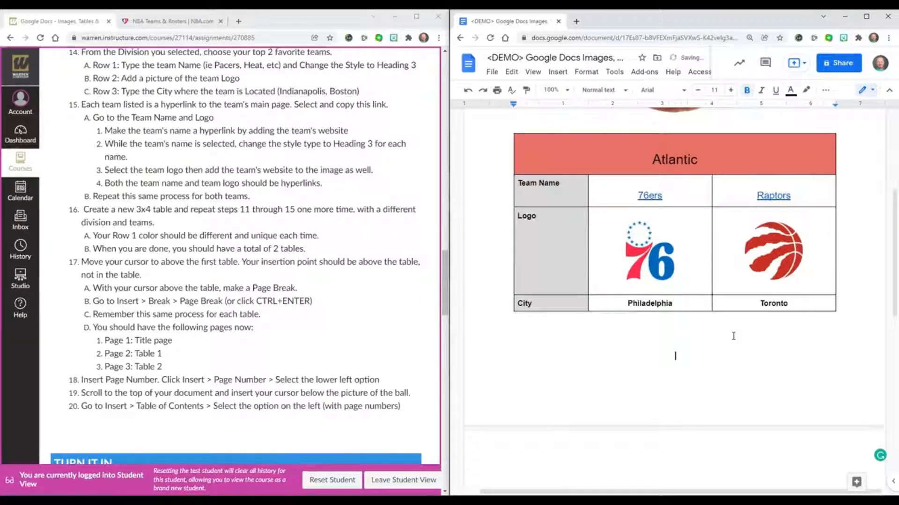
key(ctrl+Return)
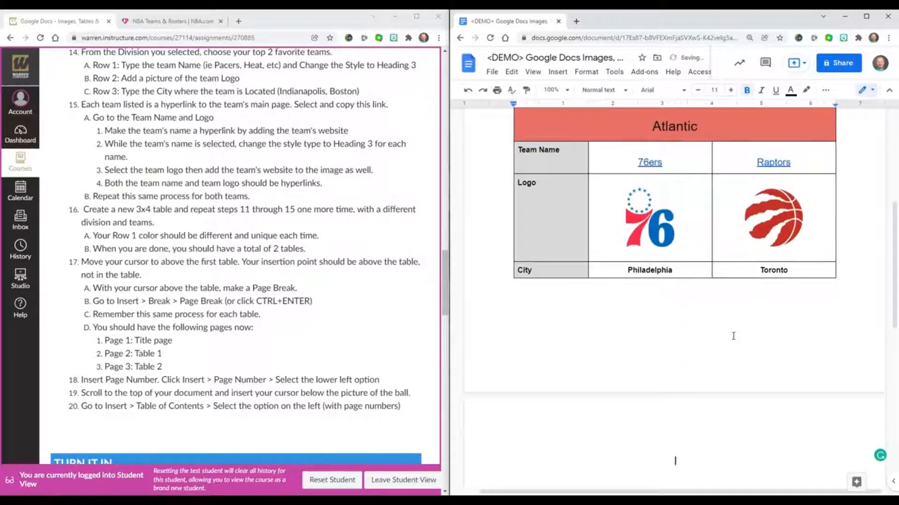
Insert a table with 3 columns and 4 rows on the new page.
scroll(733, 336, down, 6)
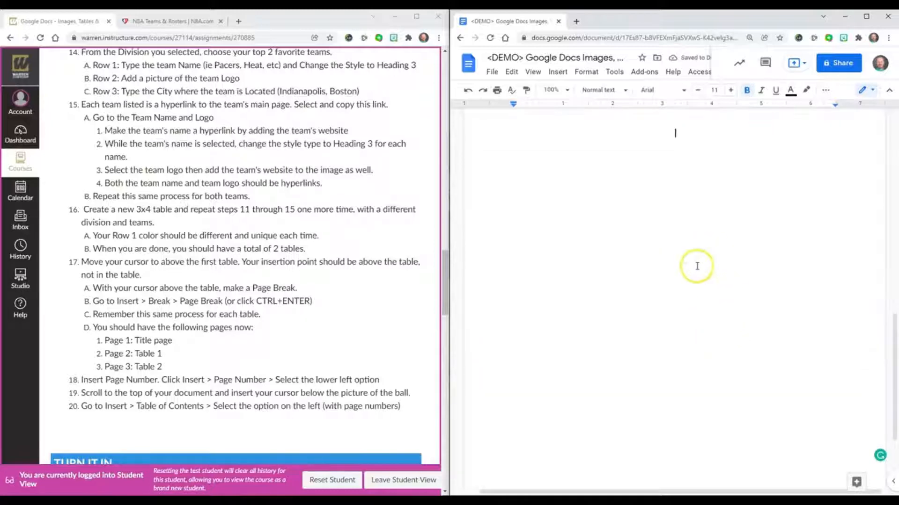
scroll(696, 265, up, 1)
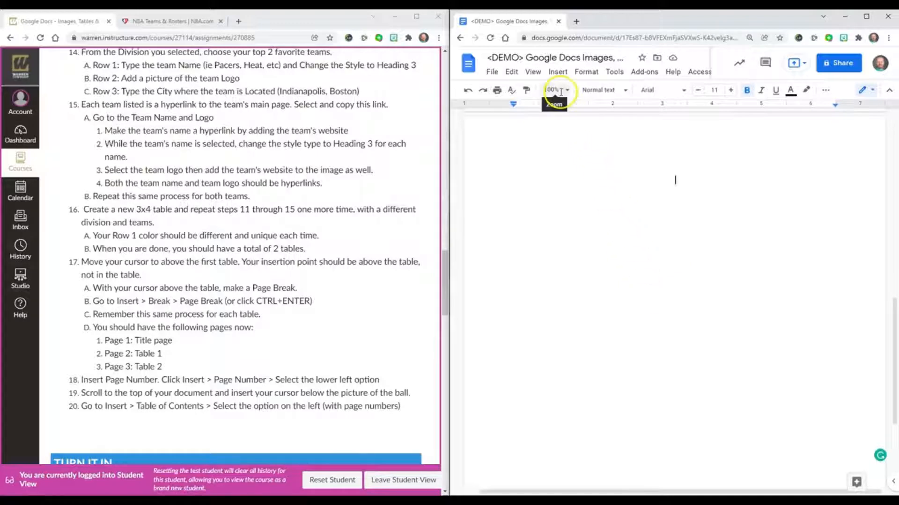
click(557, 71)
mouse_move(574, 108)
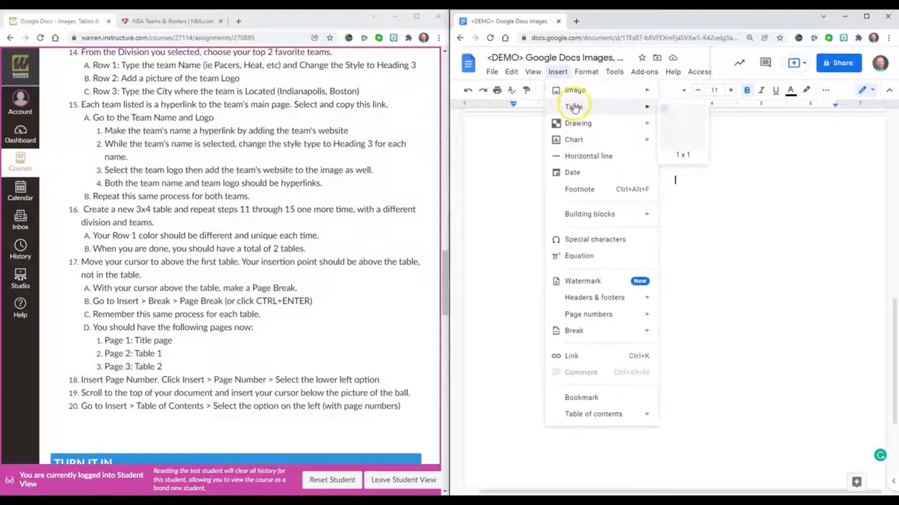
click(681, 140)
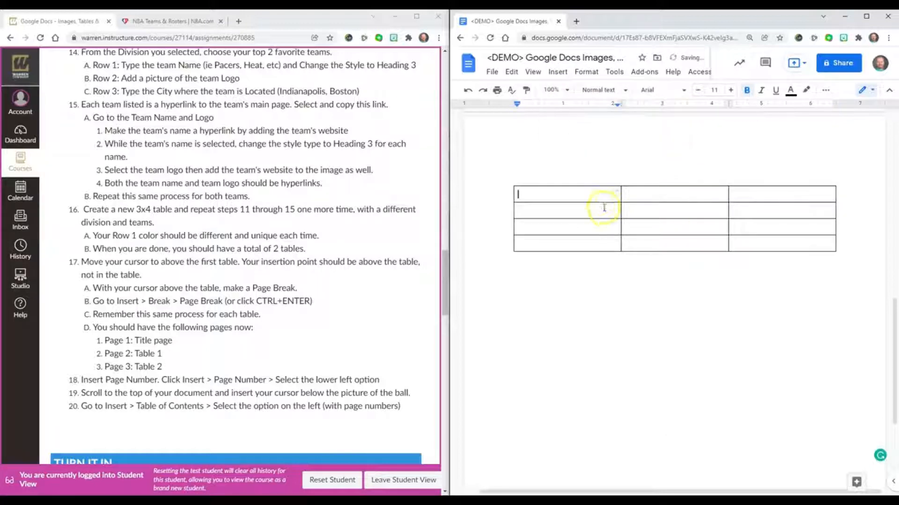
Merge the three cells of the new table's first row into one cell.
drag(597, 197, 759, 193)
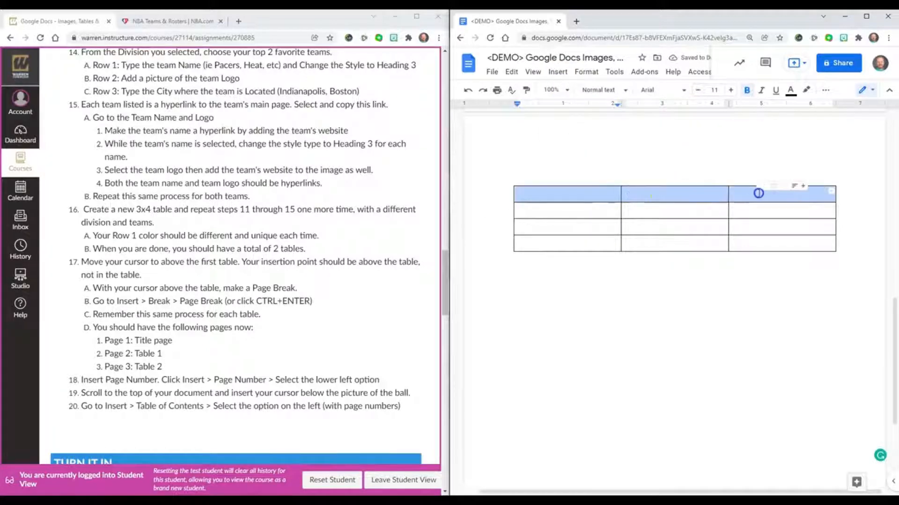
right_click(699, 195)
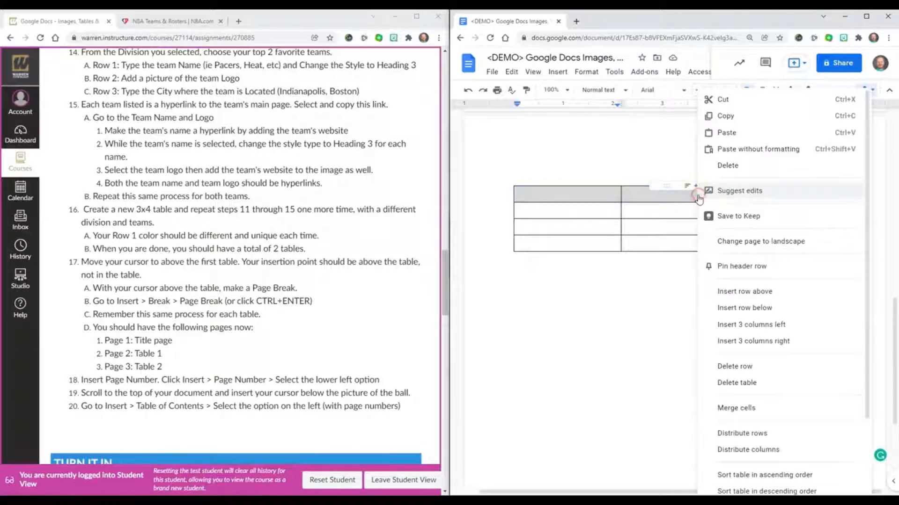
click(735, 409)
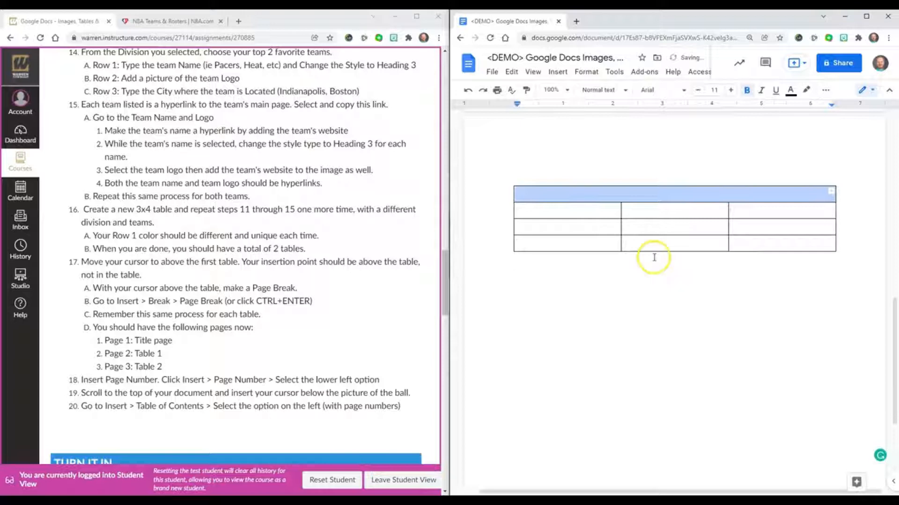
Set the new table's first column width to 1.5 inches and close the table properties.
click(576, 214)
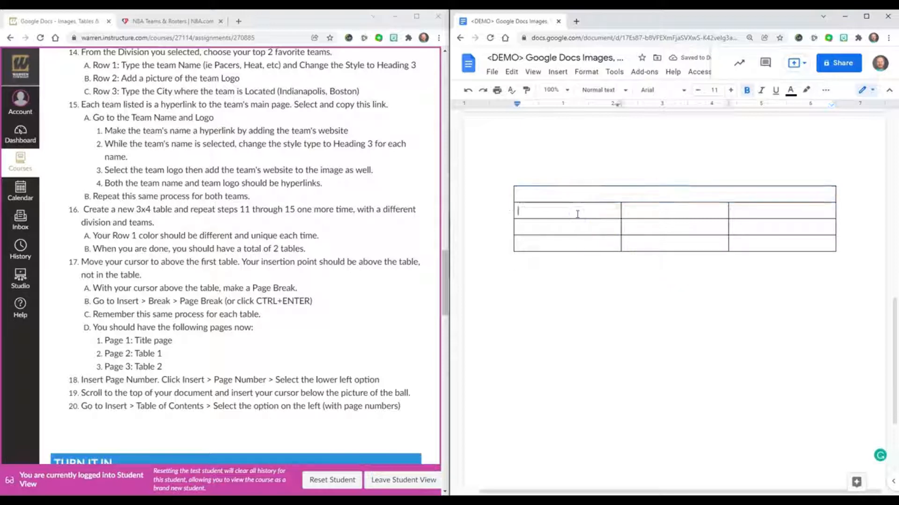
drag(576, 214, 573, 240)
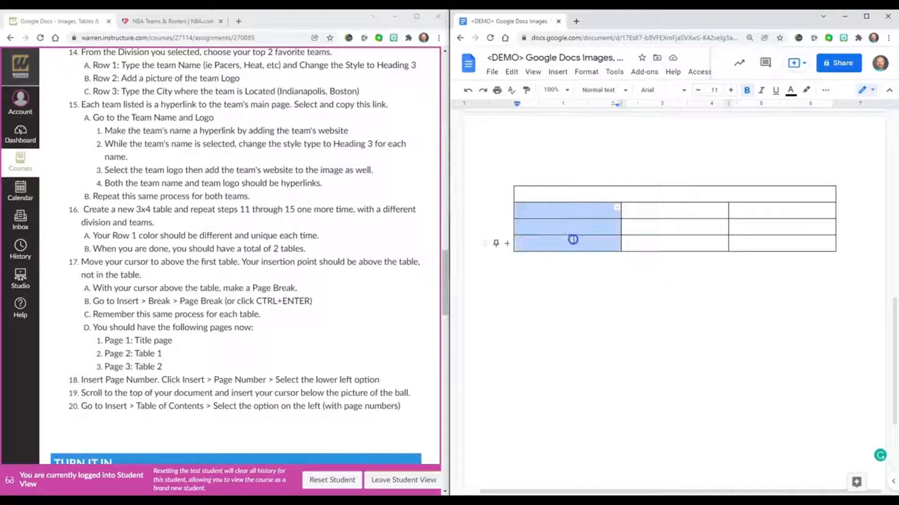
click(564, 213)
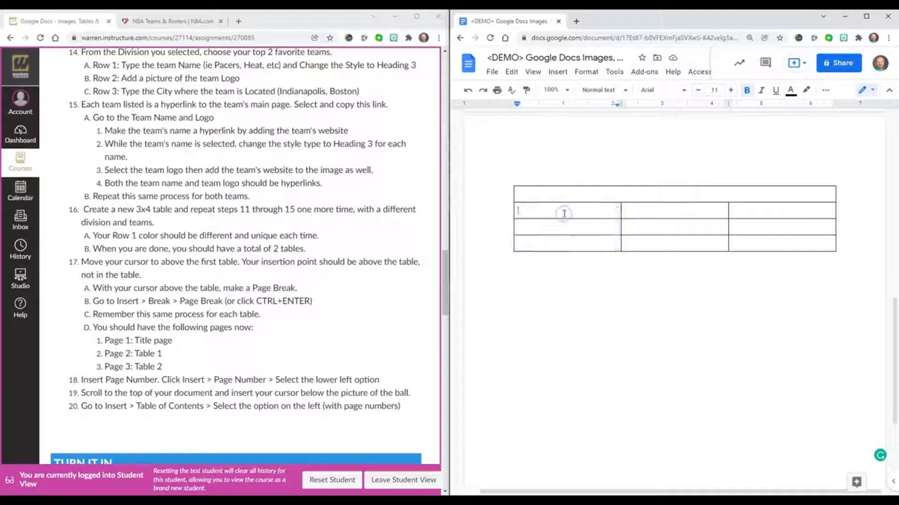
right_click(564, 213)
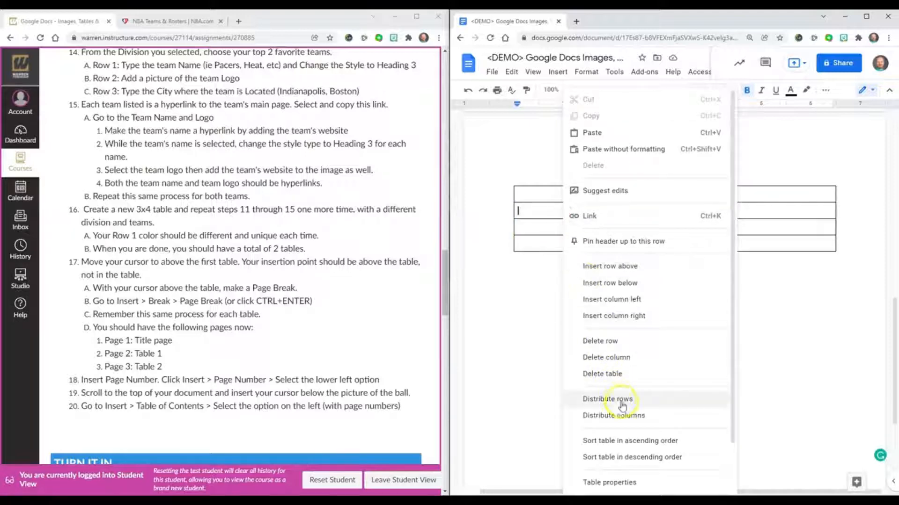
scroll(621, 439, down, 1)
click(620, 437)
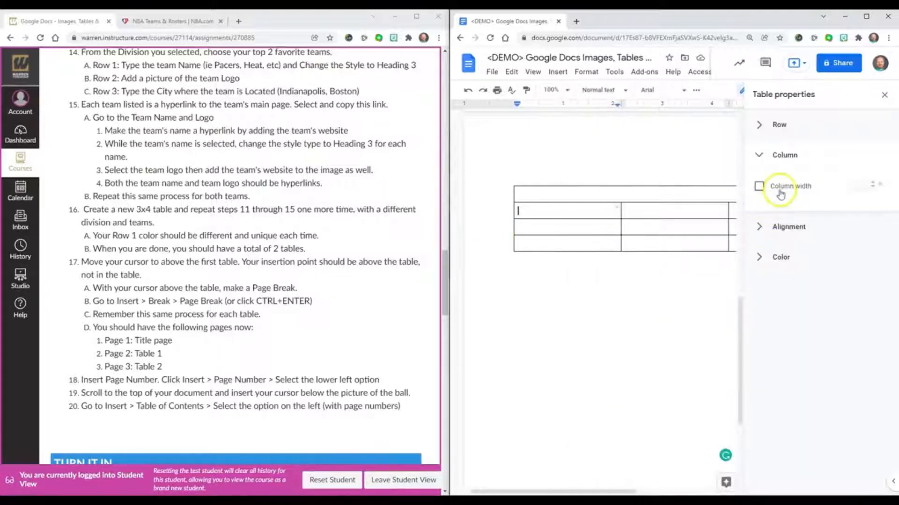
click(759, 187)
click(854, 184)
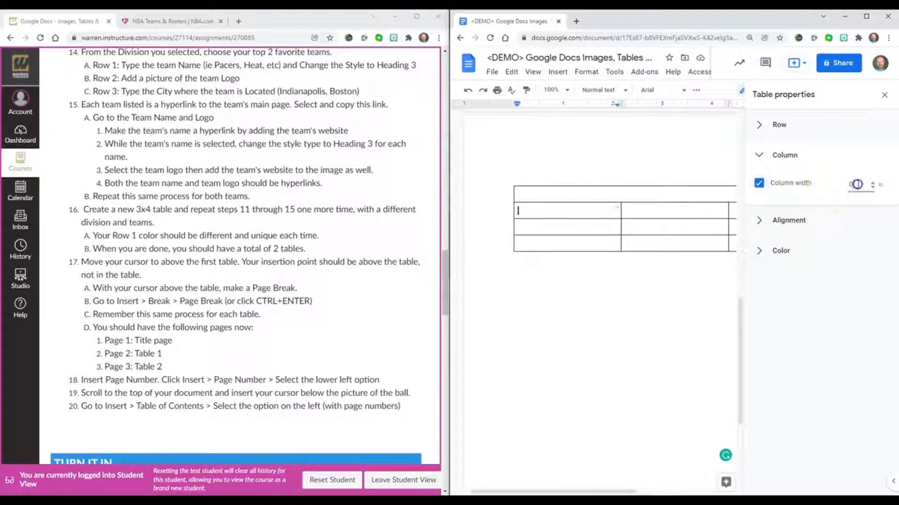
text(1.5)
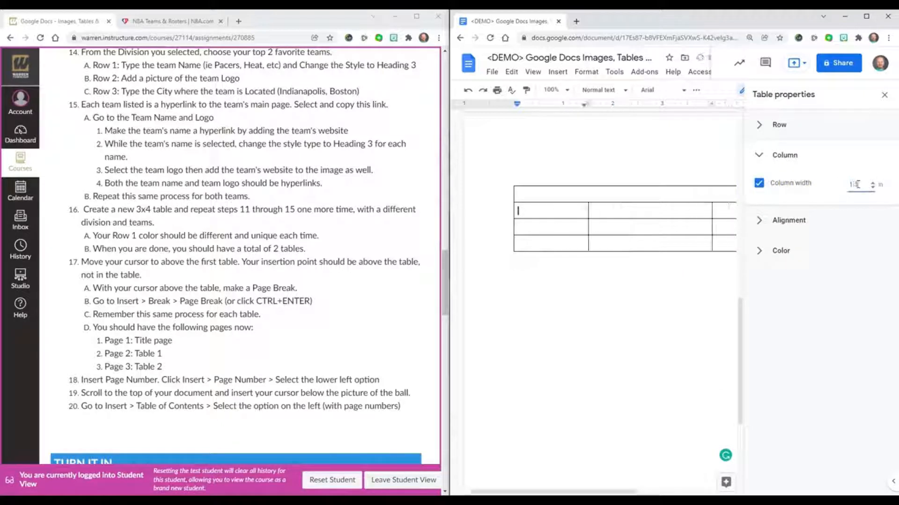
click(679, 291)
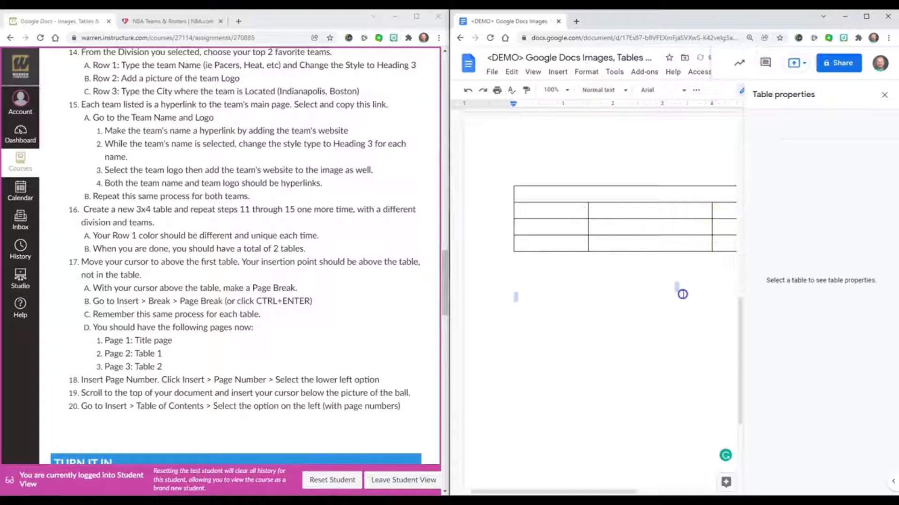
click(885, 95)
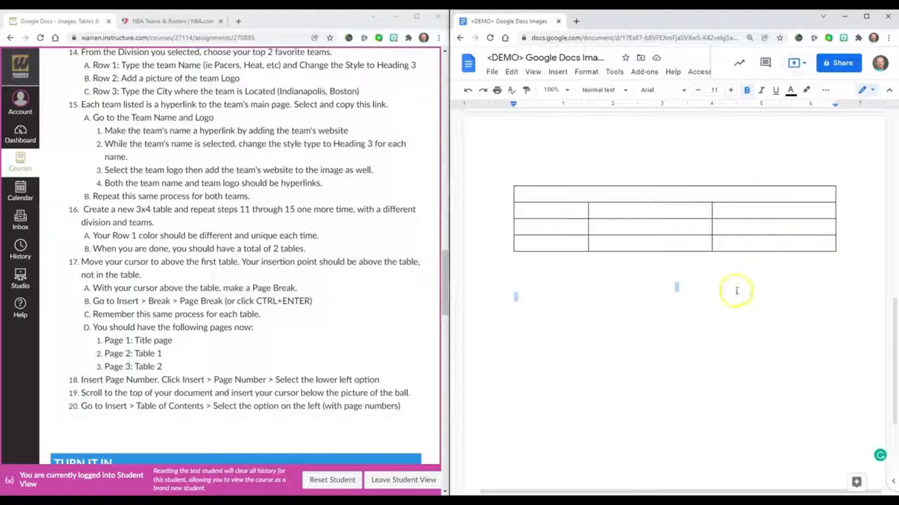
click(556, 211)
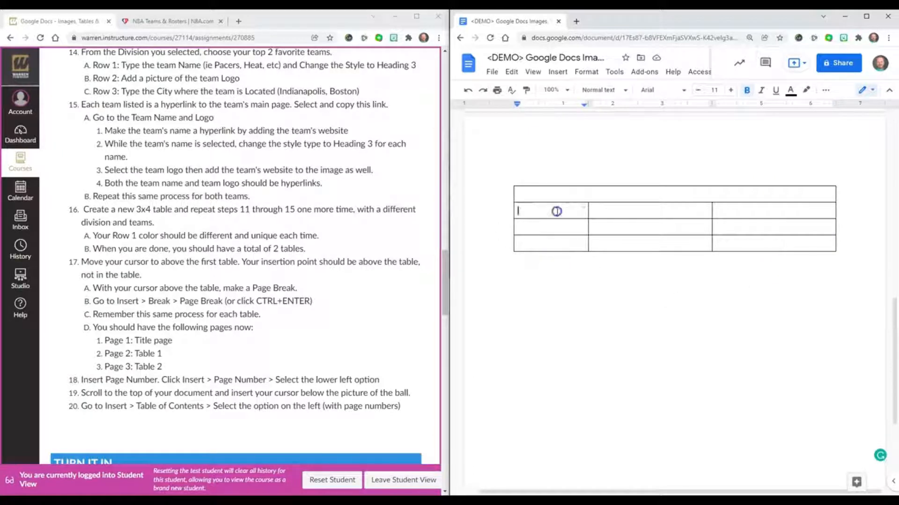
drag(556, 211, 556, 237)
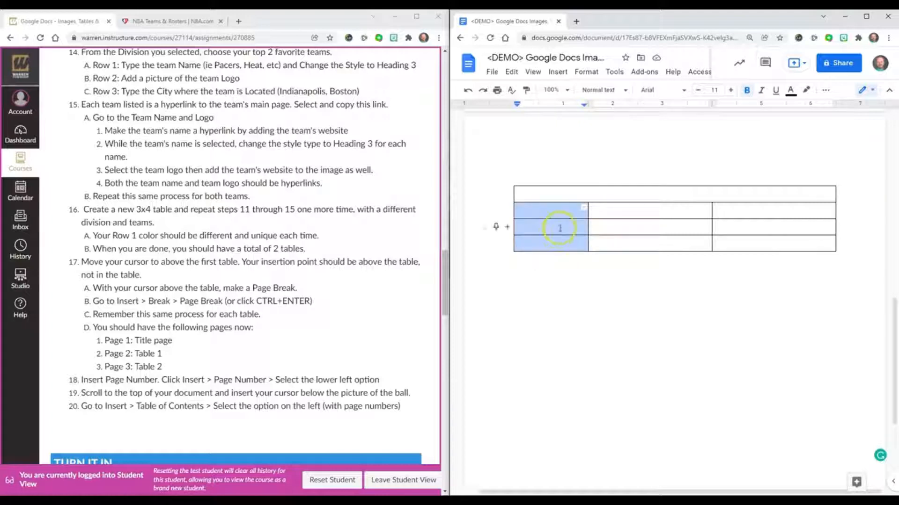
right_click(559, 228)
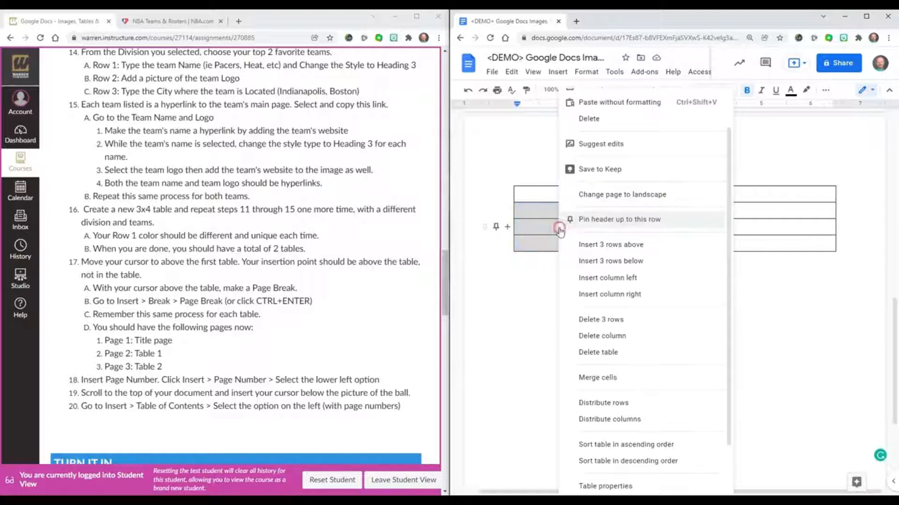
click(539, 221)
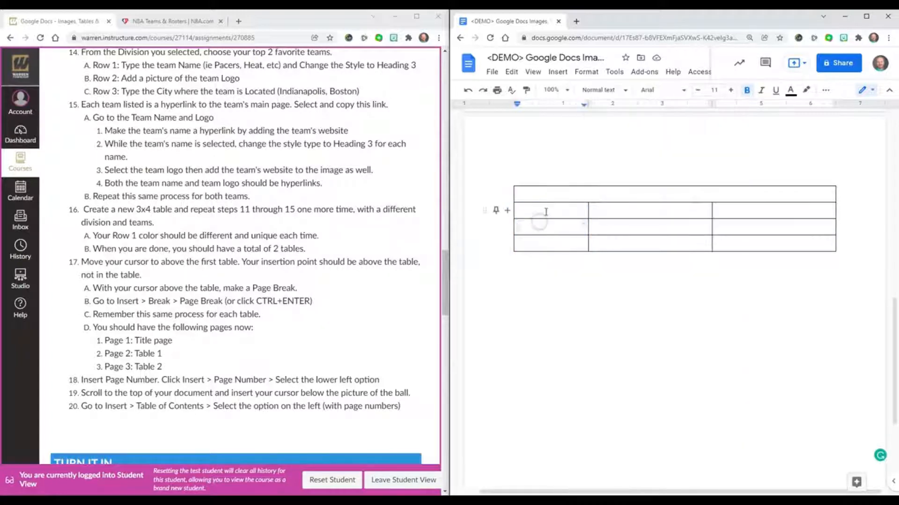
Shade the three first-column cells below the merged row light grey.
drag(546, 212, 556, 247)
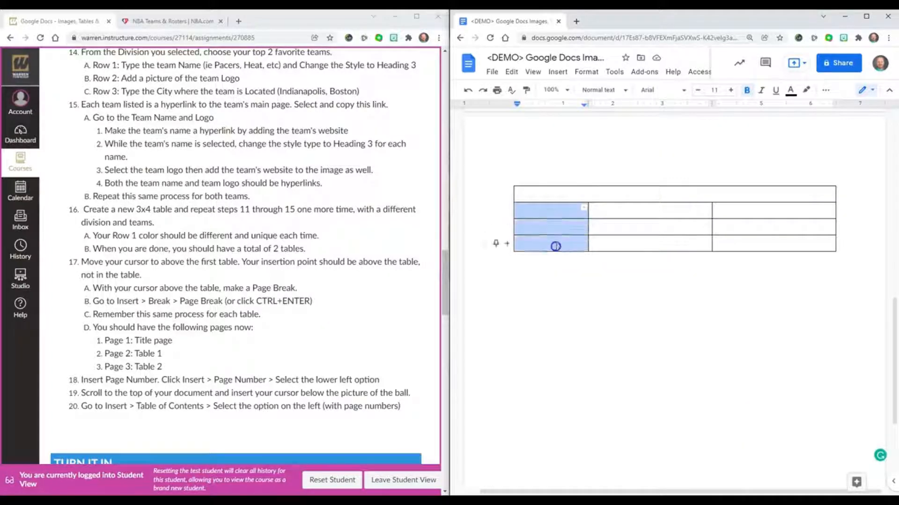
click(826, 90)
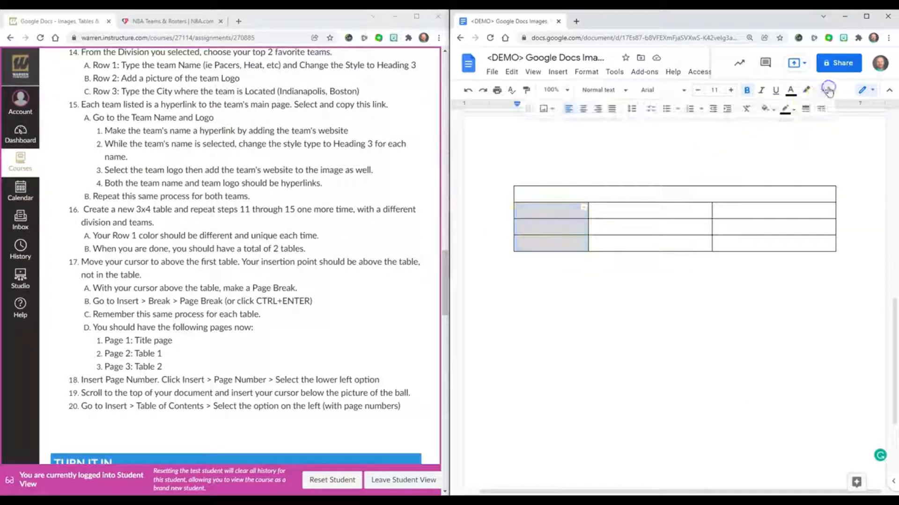
click(775, 110)
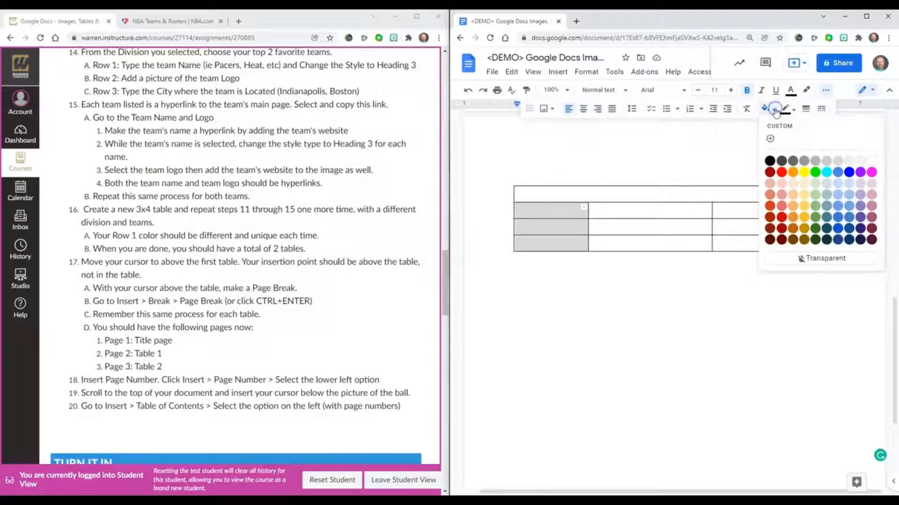
click(839, 162)
click(654, 291)
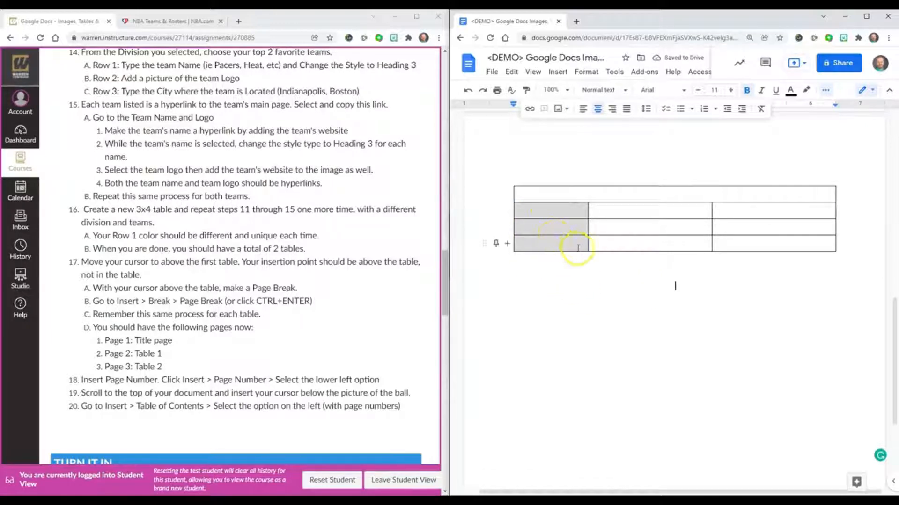
Check the assignment instructions, switch to the NBA teams page and enter "Central" in the new table's merged top row.
scroll(287, 271, up, 2)
scroll(287, 272, up, 1)
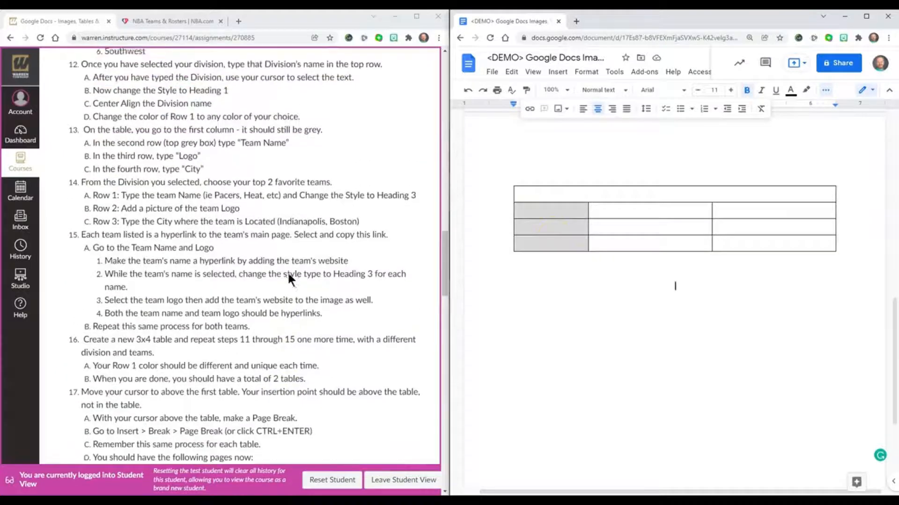
click(185, 21)
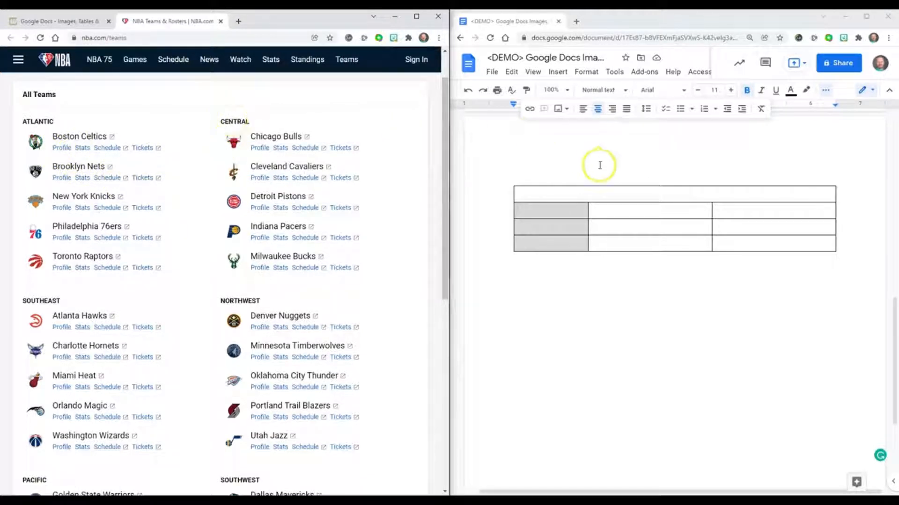
click(594, 199)
click(594, 198)
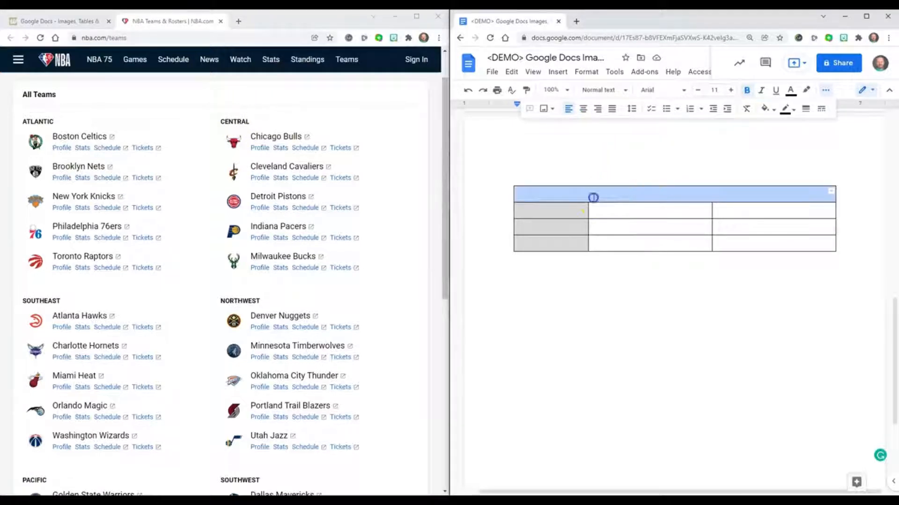
text(Central)
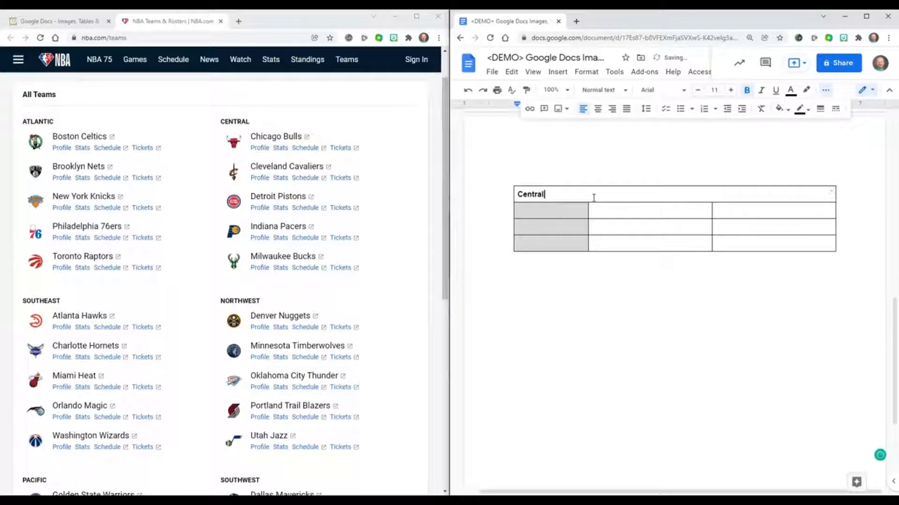
Apply the Heading 1 style to the division name "Central" and centre it in its row.
double_click(526, 193)
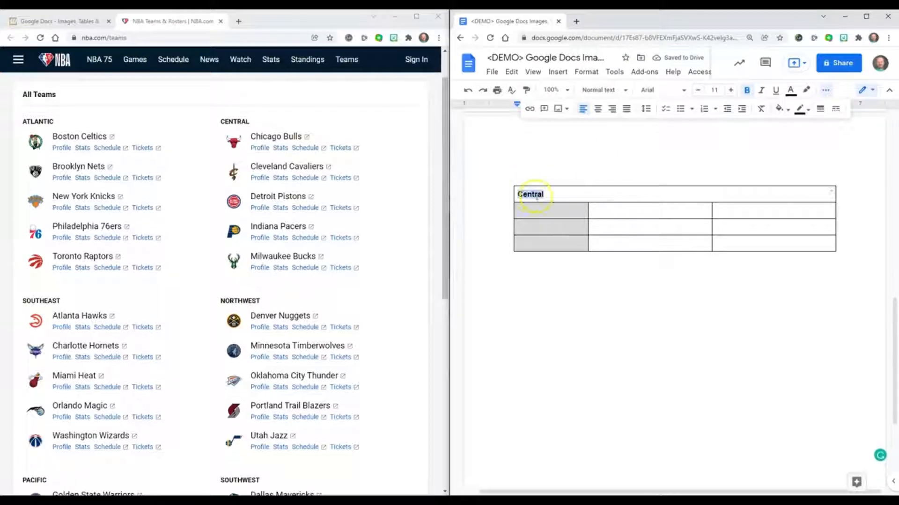
click(609, 90)
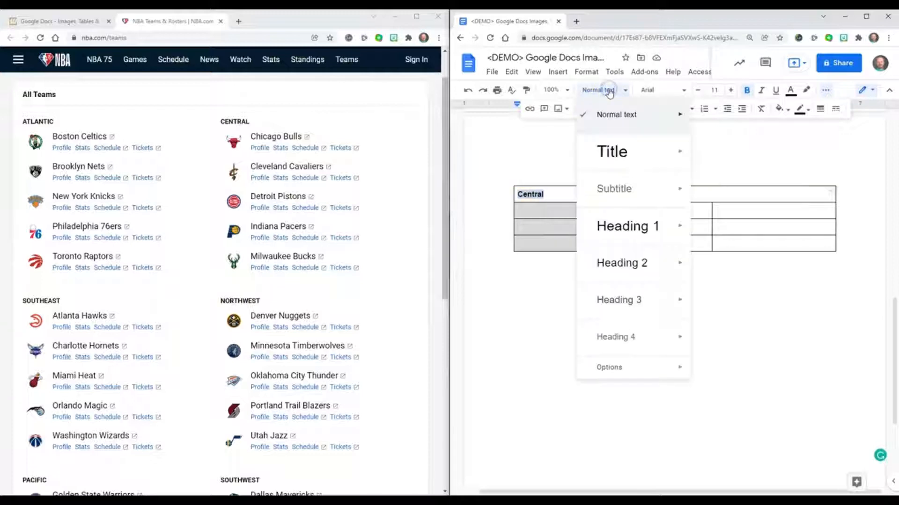
click(611, 226)
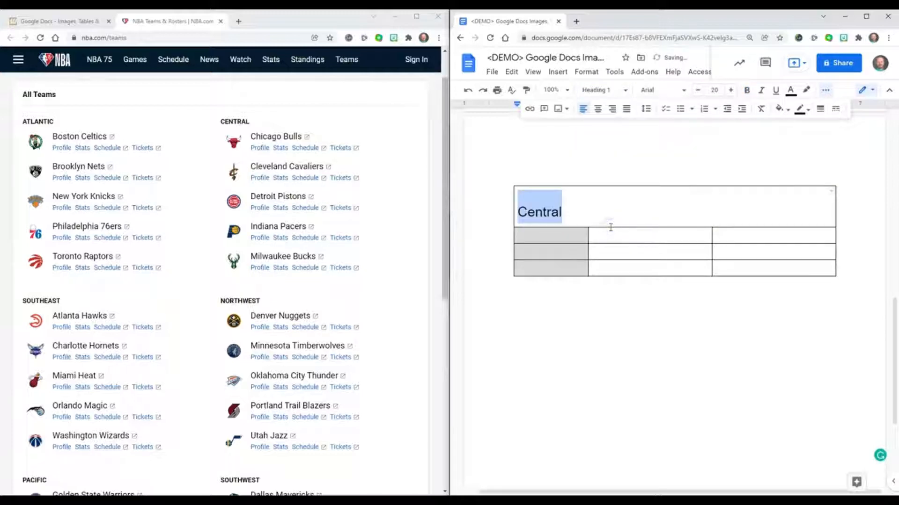
click(598, 109)
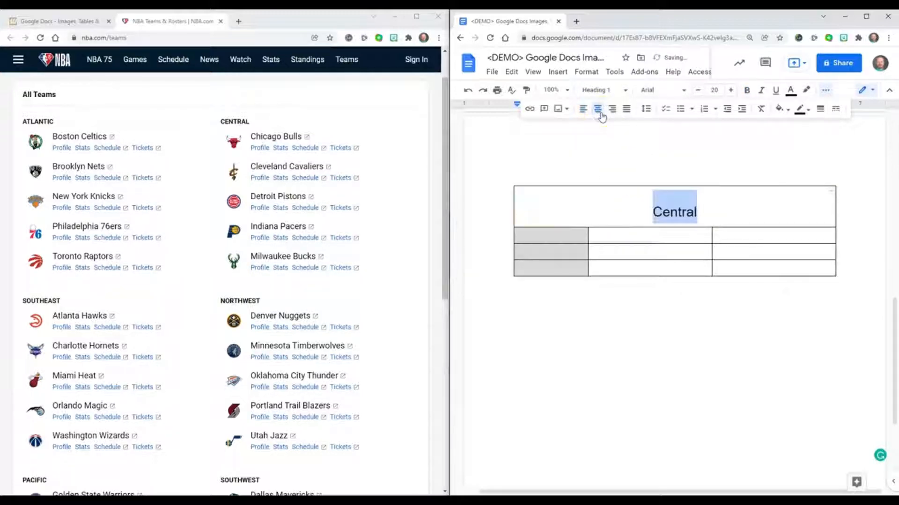
Shade the Central heading row yellow-orange.
click(623, 213)
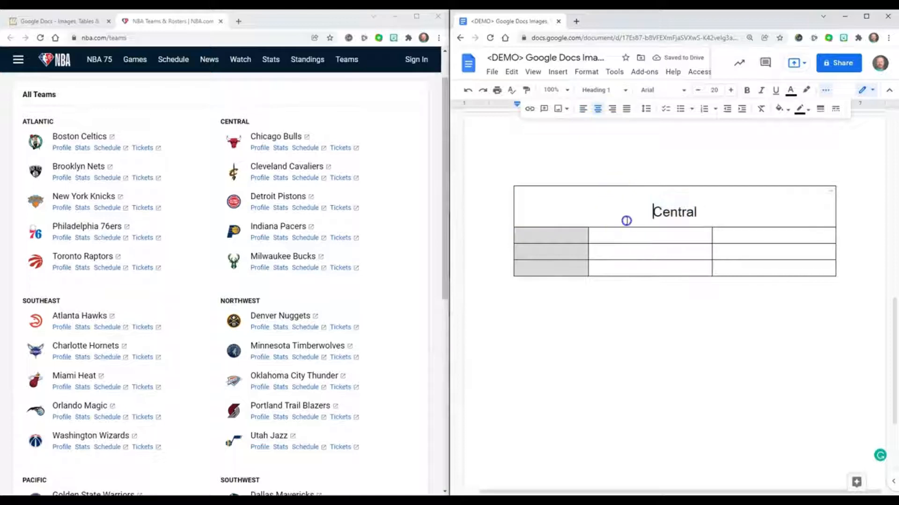
click(788, 110)
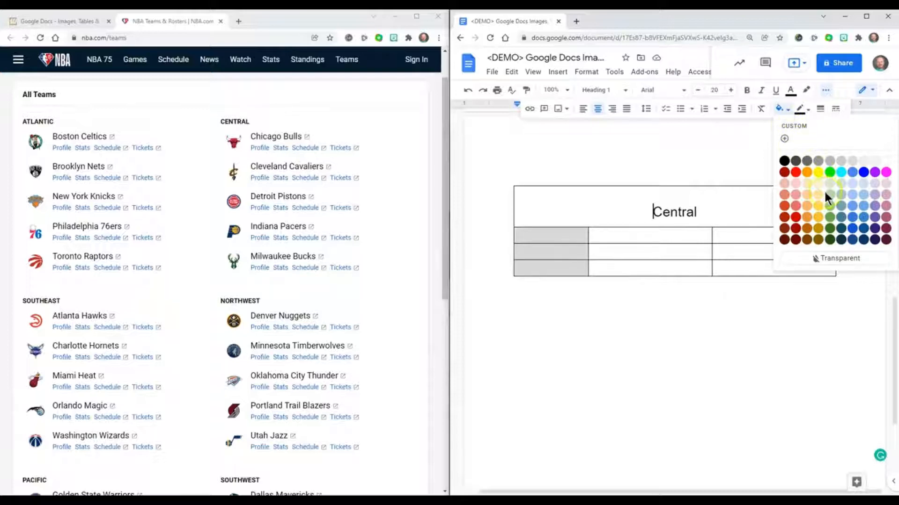
click(824, 206)
click(702, 311)
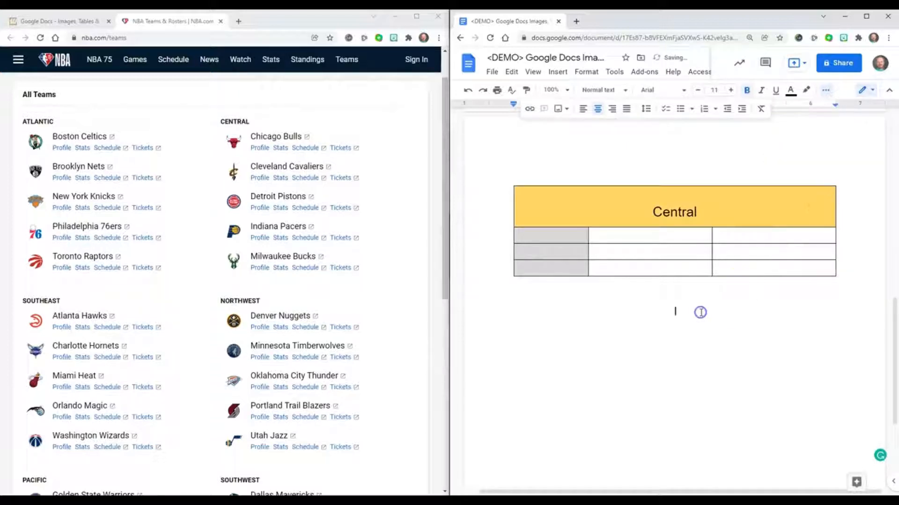
Label the three grey first-column cells "Team Name", "Logo" and "City" from top to bottom.
click(568, 235)
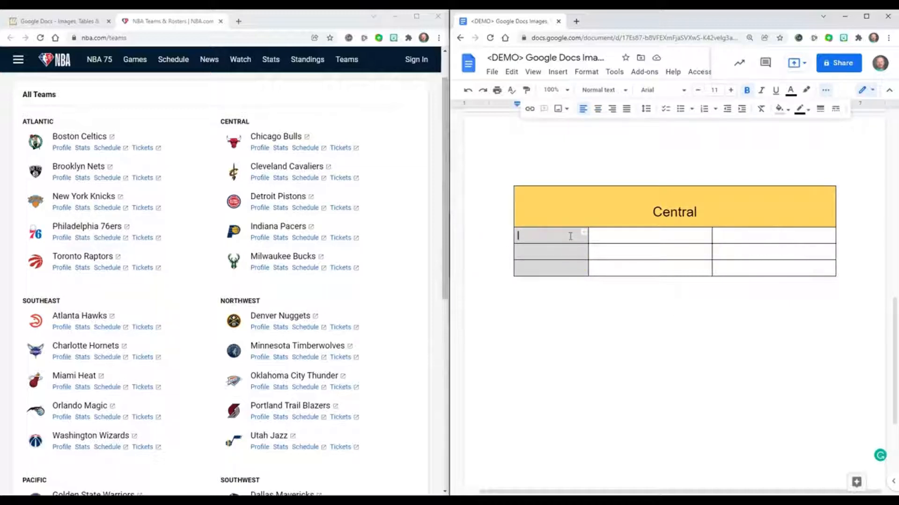
text(Team Name)
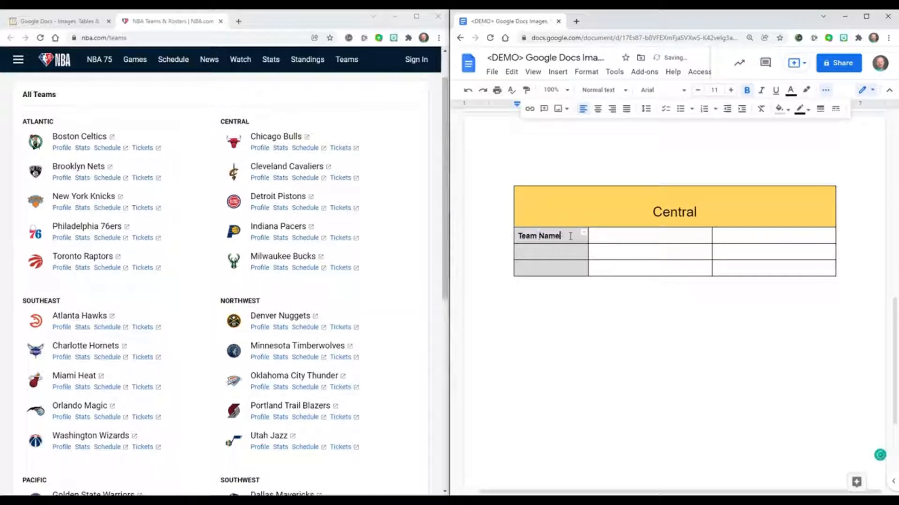
key(Down)
key(Down)
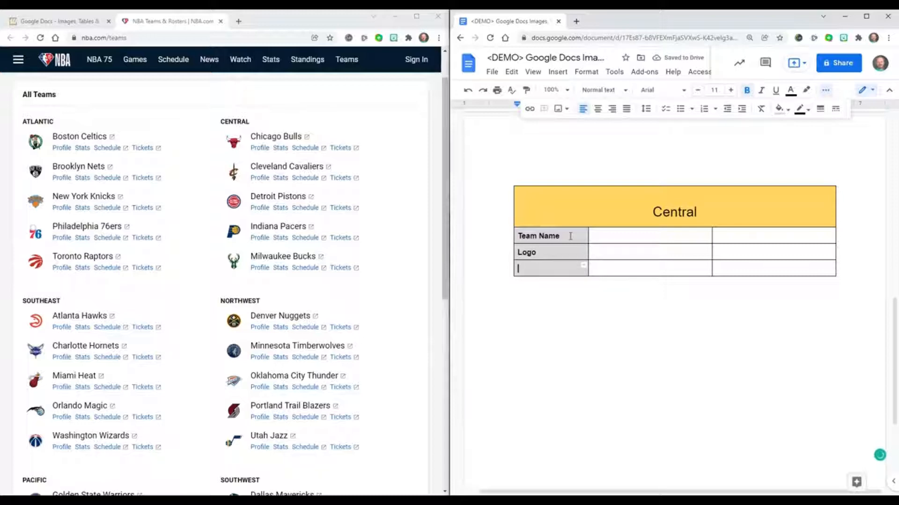
text(City)
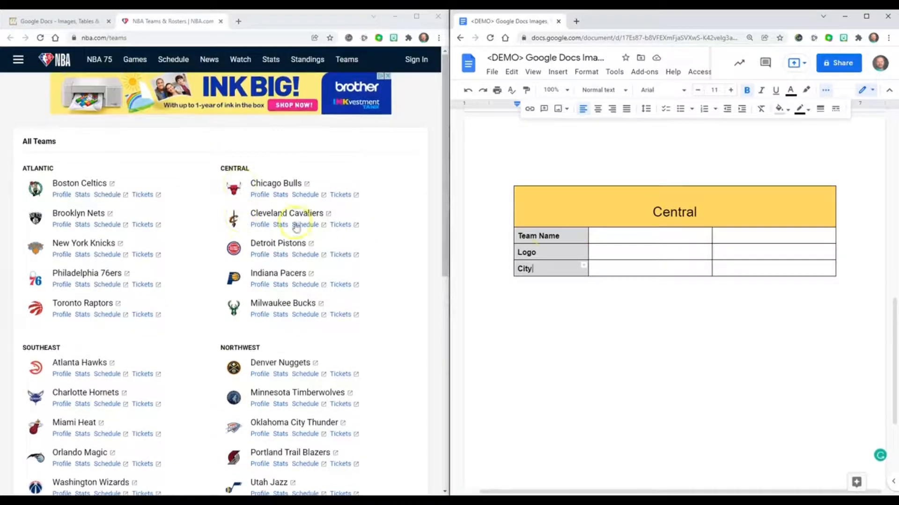
Fill the second column with "Cavaliers" as the team name and "Cleveland" as the city.
click(649, 235)
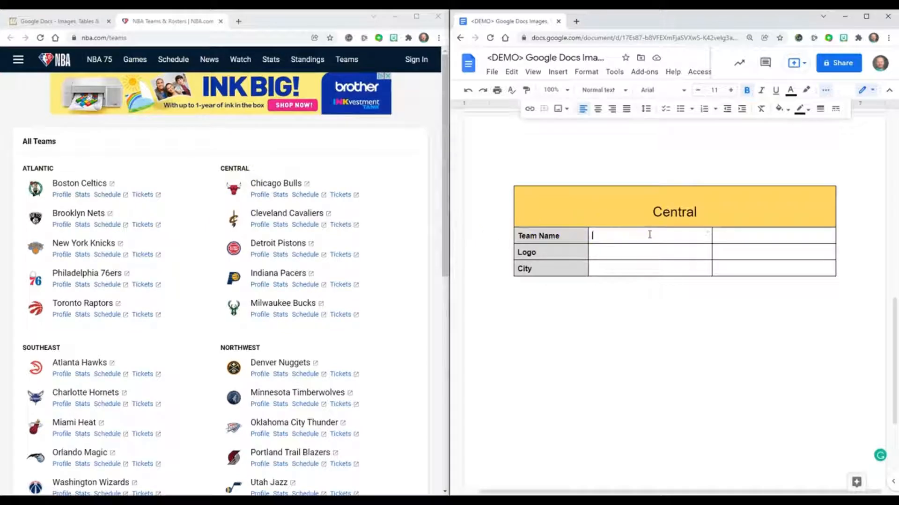
text(Cel)
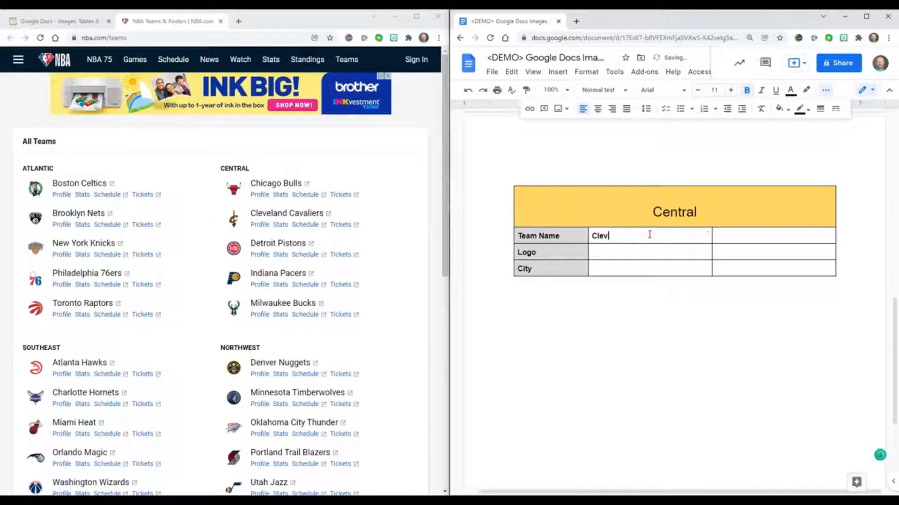
key(BackSpace)
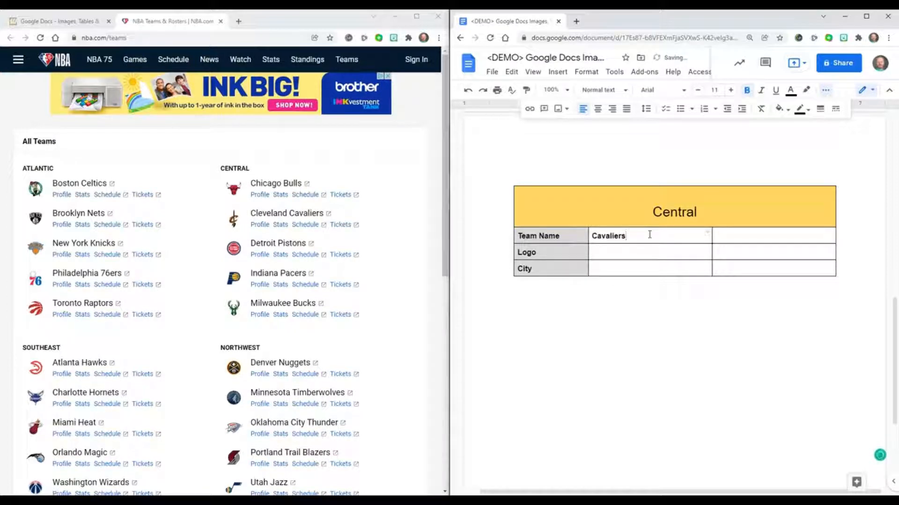
text(Cleval)
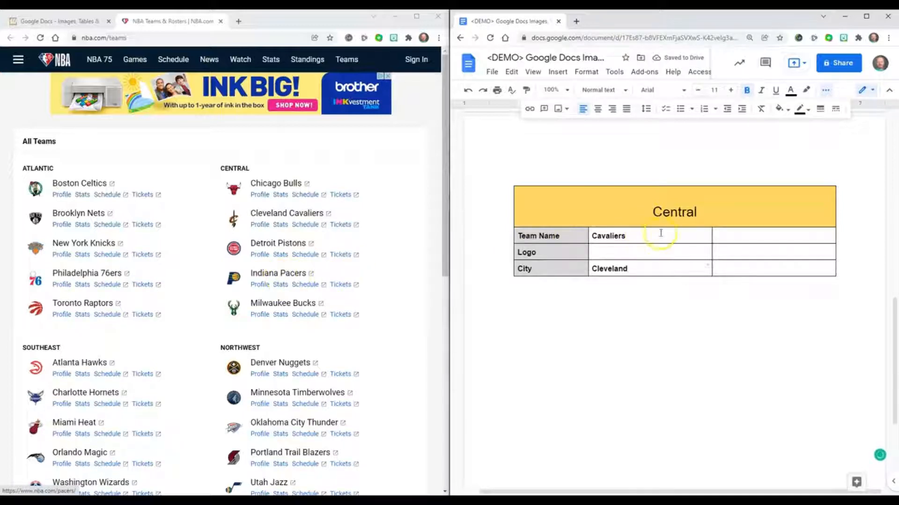
Fill the third column with "Pacers" as the team name and "Indiana" as the city.
click(728, 234)
text(Pacers)
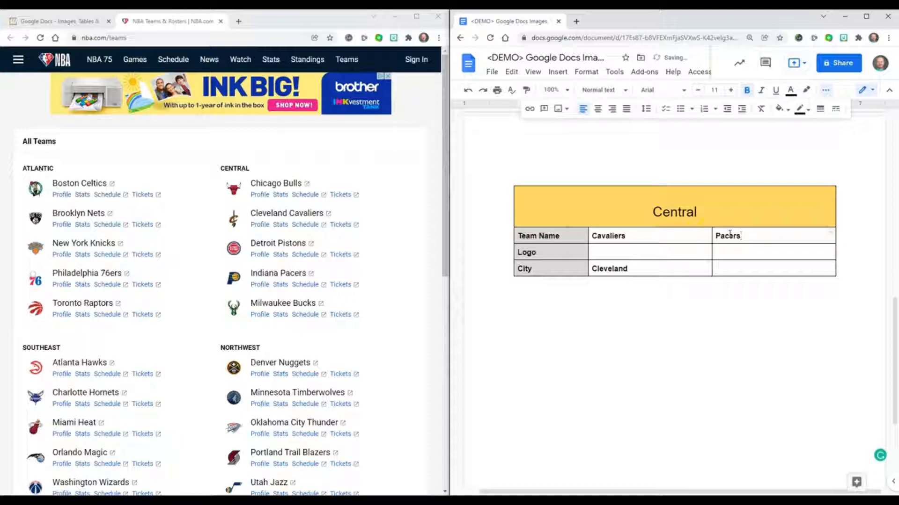
click(748, 272)
text(Indiana)
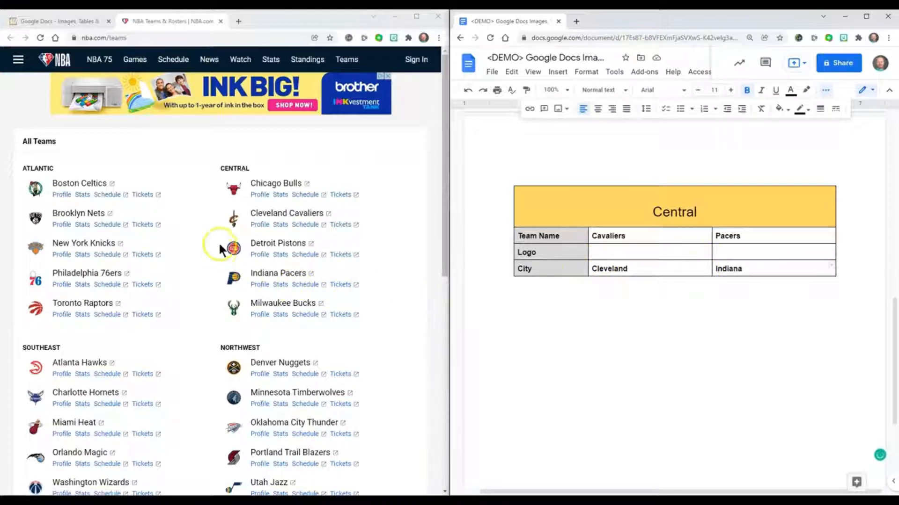
Copy the Cleveland Cavaliers logo from the NBA teams page and paste it into the Logo cell under Cavaliers.
right_click(229, 217)
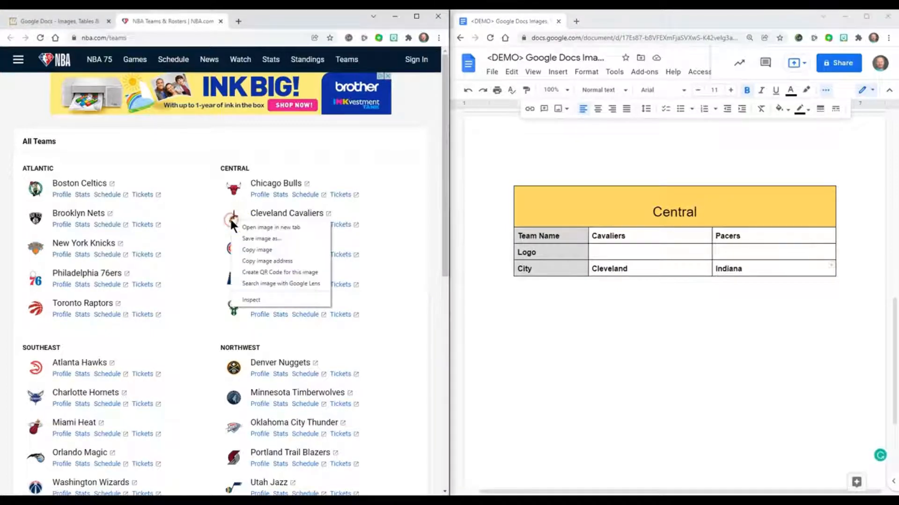
click(257, 249)
click(551, 265)
click(608, 254)
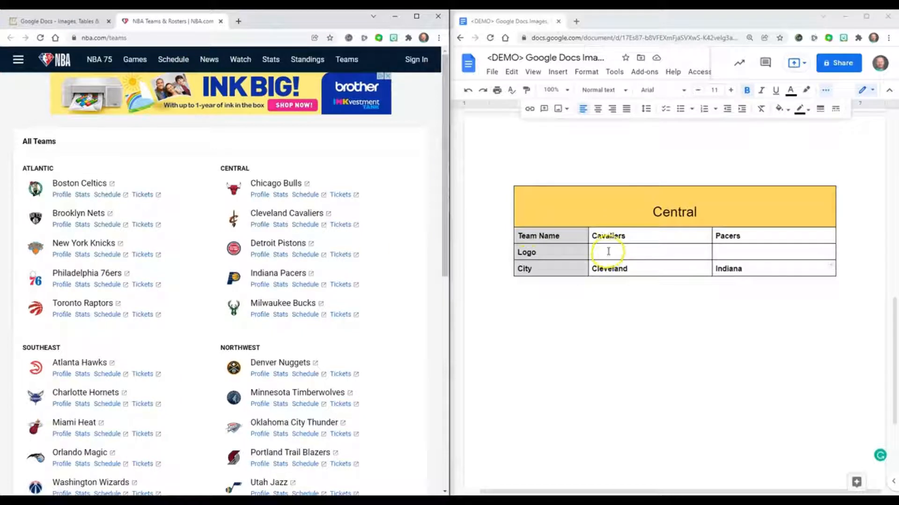
double_click(608, 252)
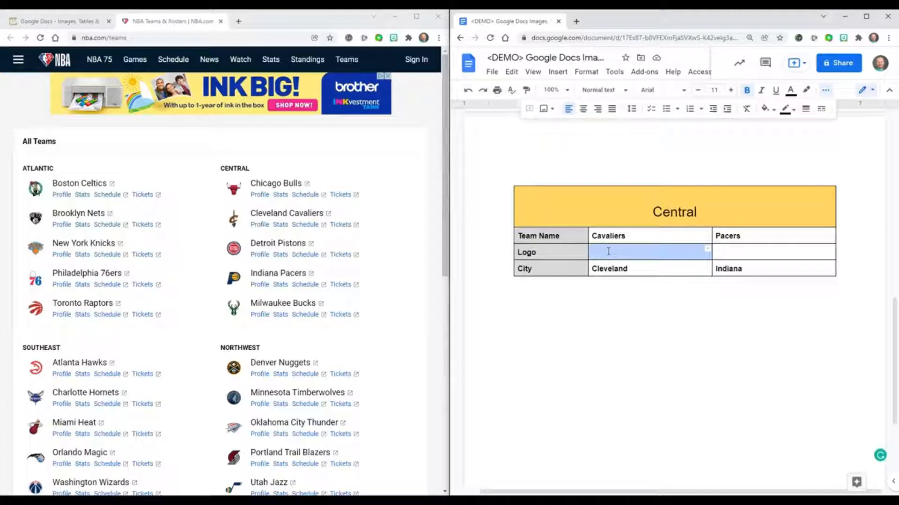
right_click(608, 253)
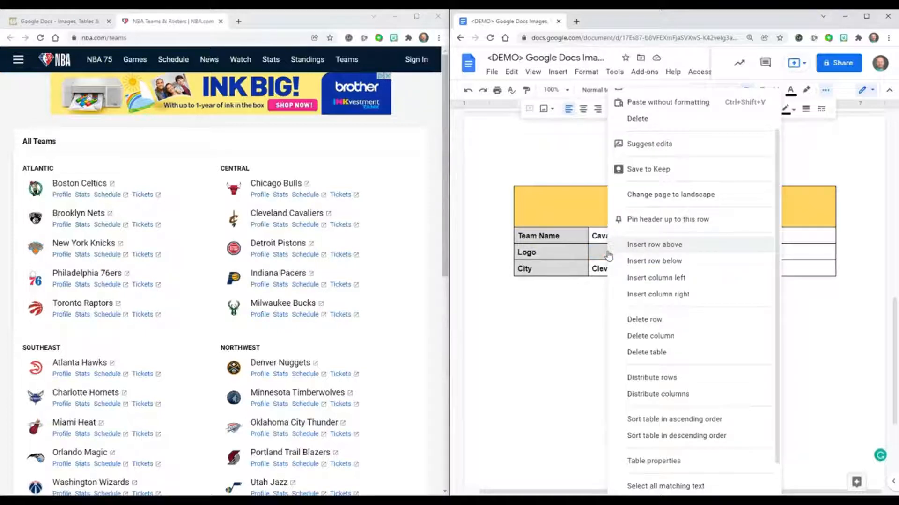
scroll(660, 163, up, 1)
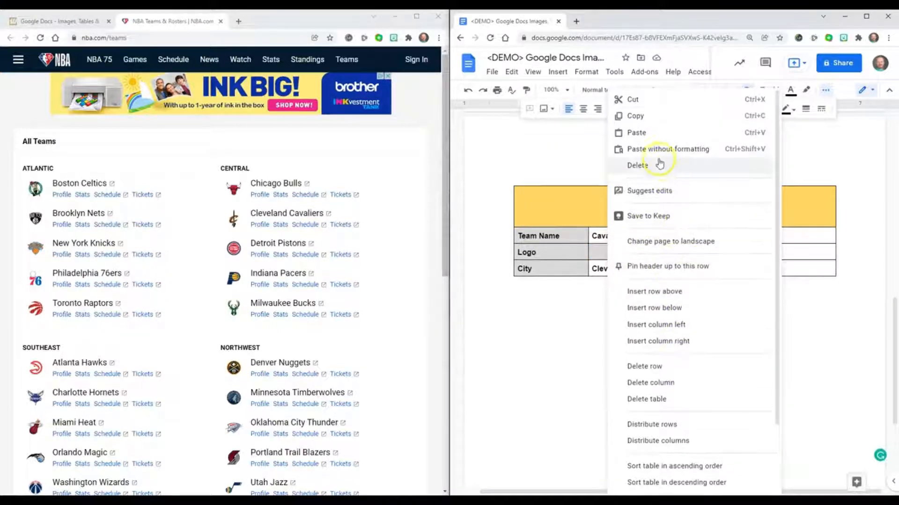
click(652, 133)
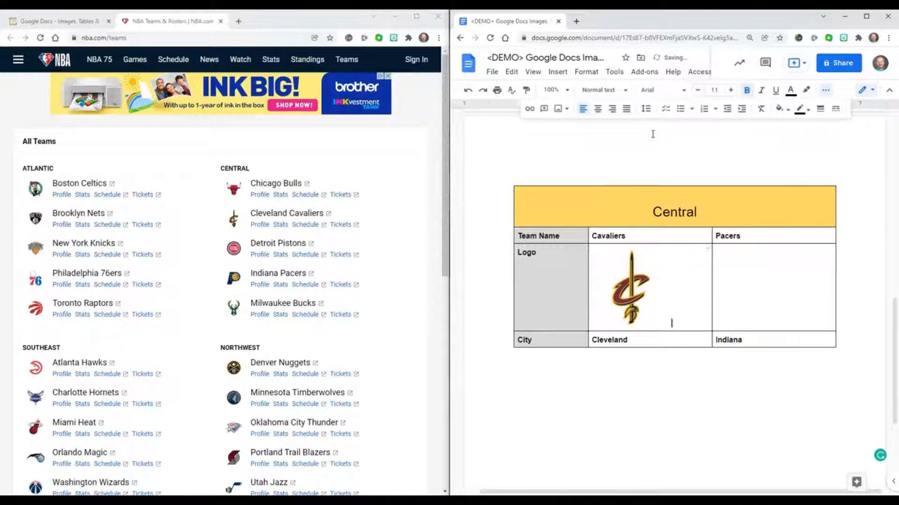
Copy the Indiana Pacers logo from the NBA teams page and paste it into the Logo cell under Pacers.
right_click(236, 279)
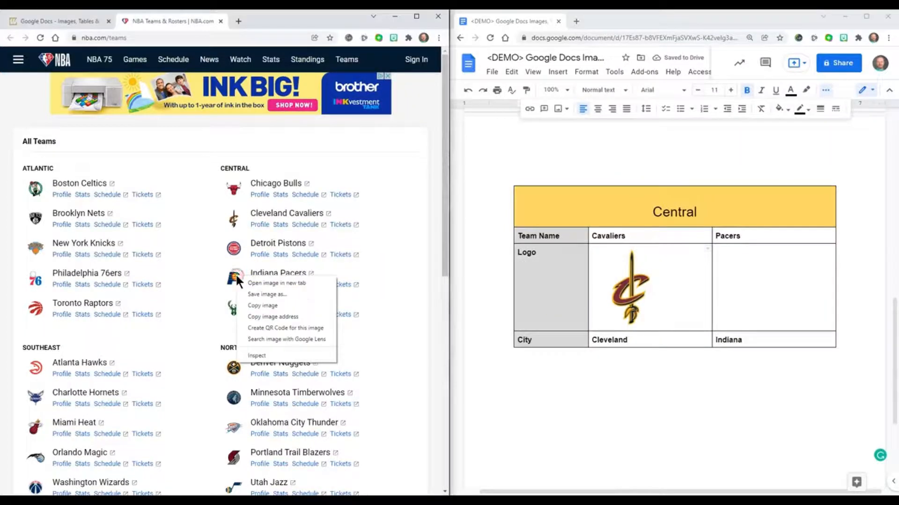
click(256, 304)
click(729, 304)
key(ctrl+v)
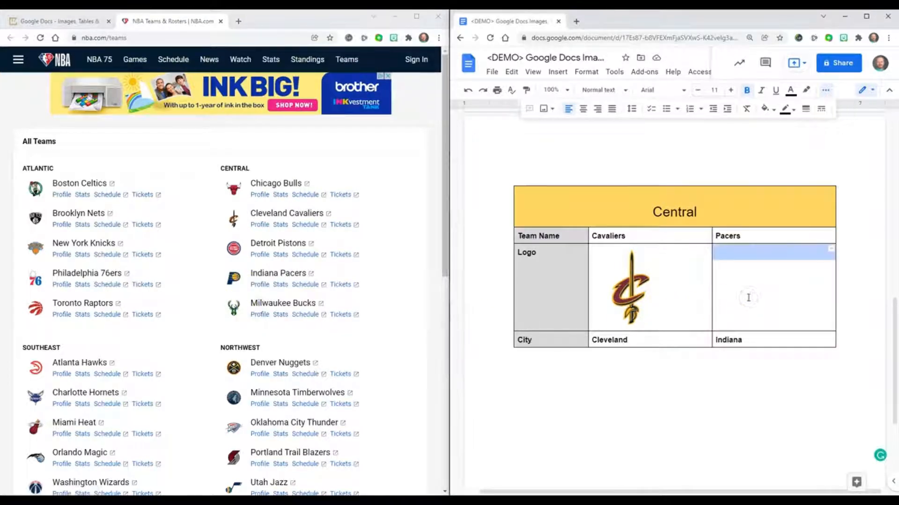
right_click(748, 298)
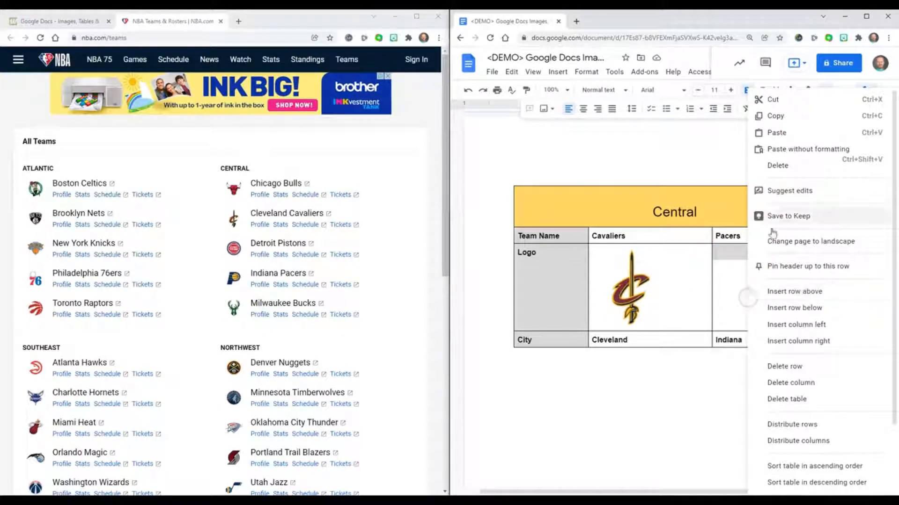
click(781, 131)
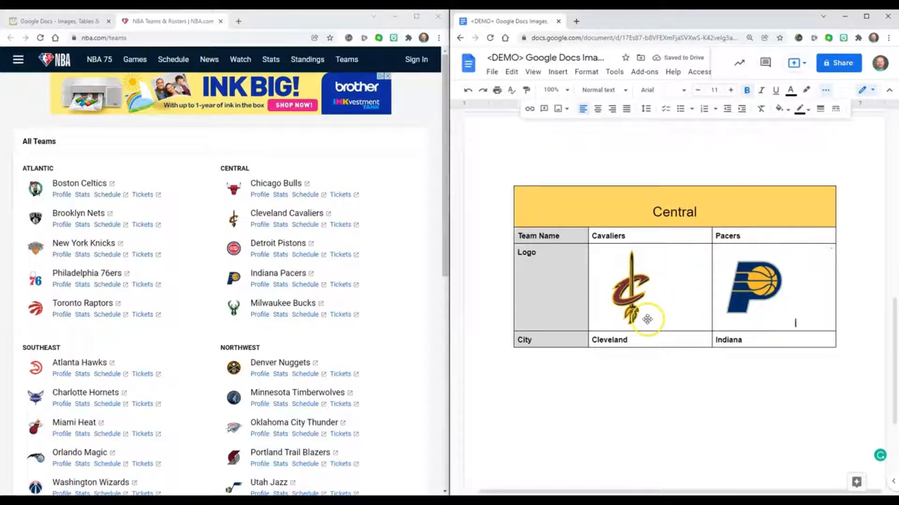
Centre the team names, logos and cities in the Cavaliers and Pacers columns.
drag(678, 234, 770, 339)
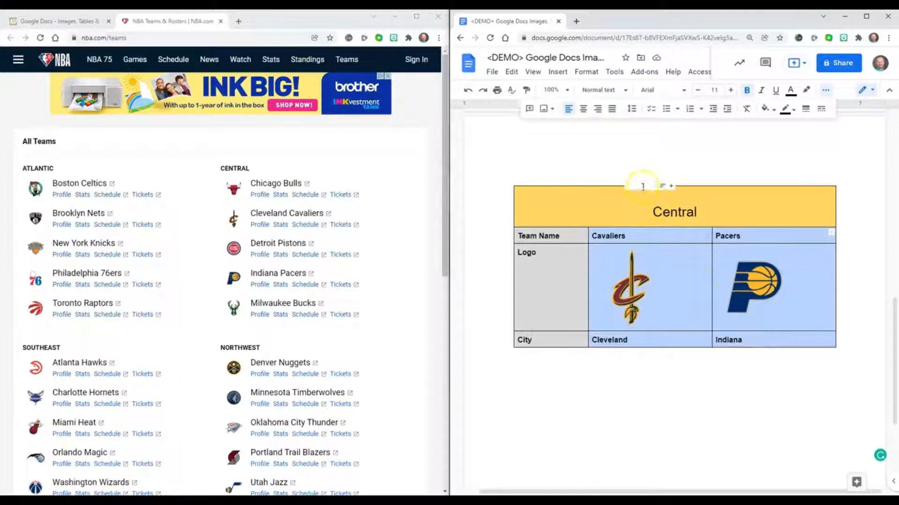
click(583, 109)
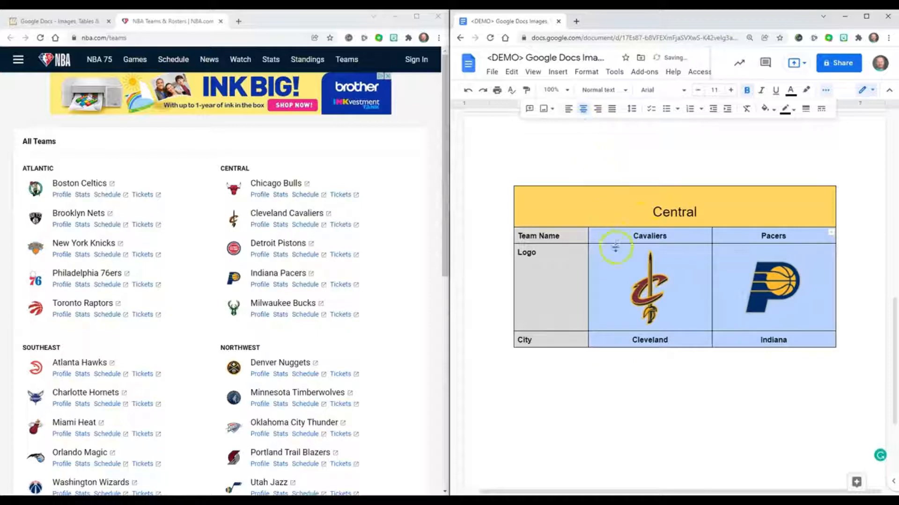
click(648, 366)
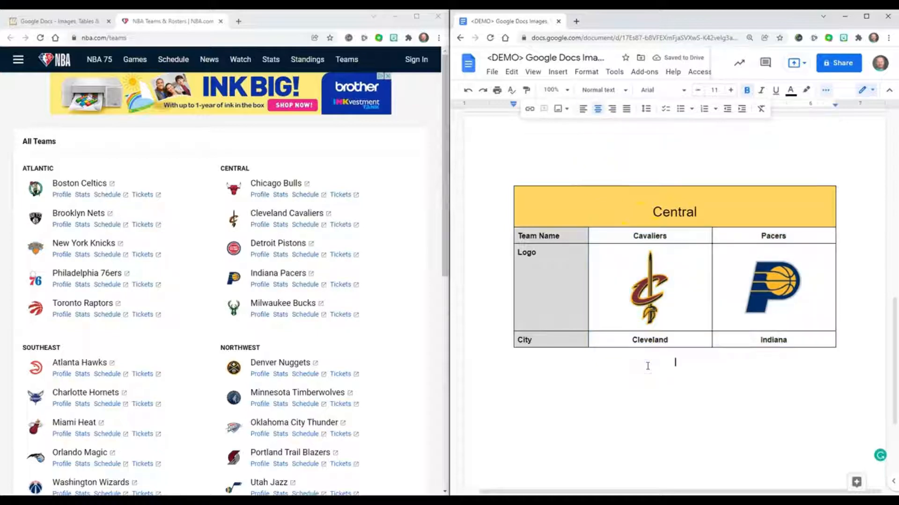
right_click(272, 216)
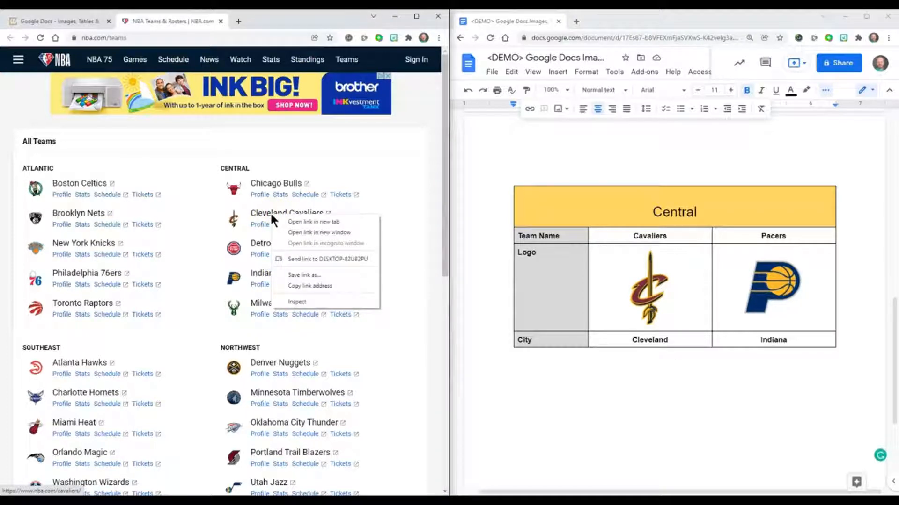
click(313, 285)
click(633, 236)
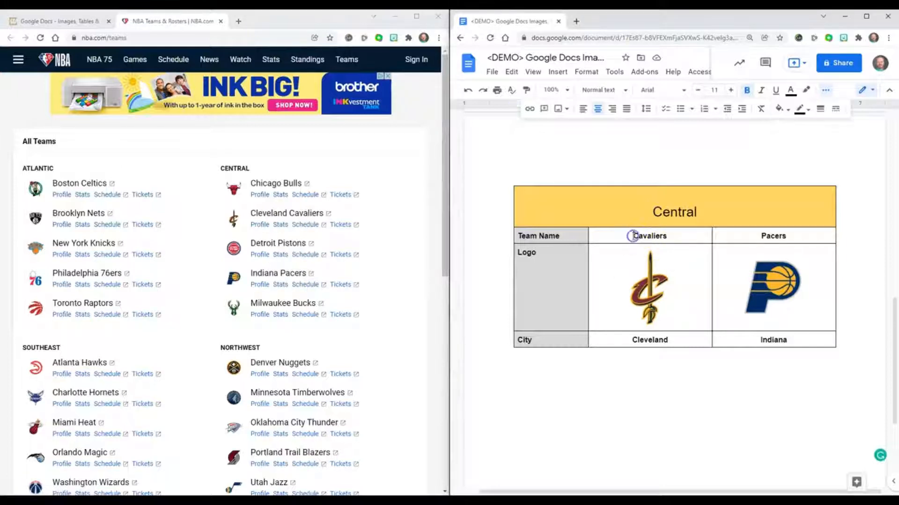
drag(632, 236, 661, 236)
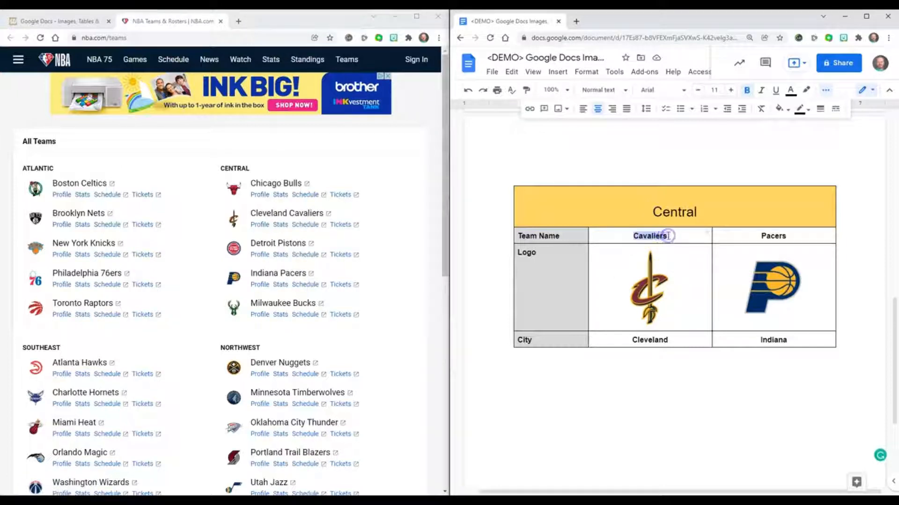
right_click(658, 239)
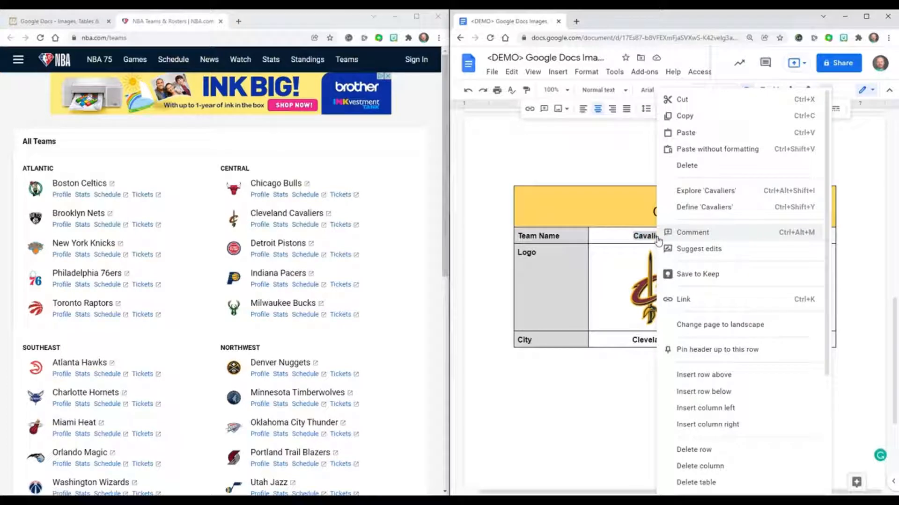
click(692, 299)
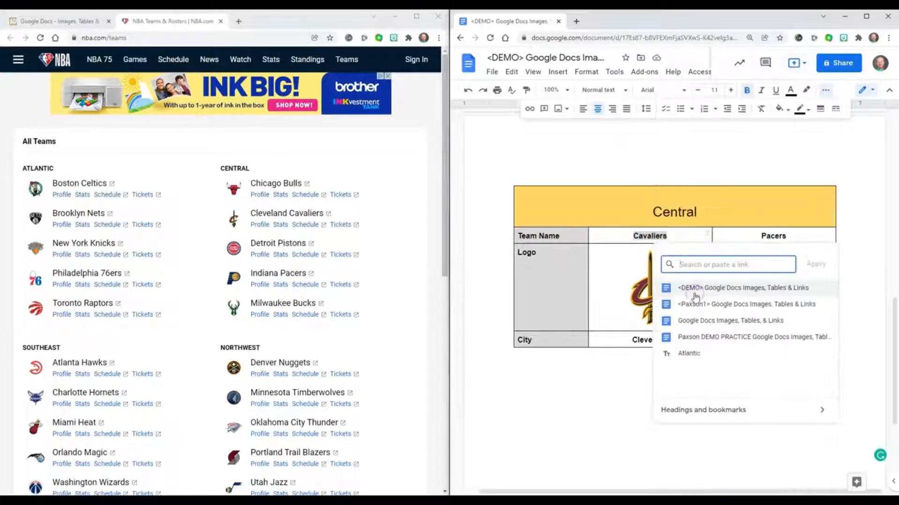
click(695, 267)
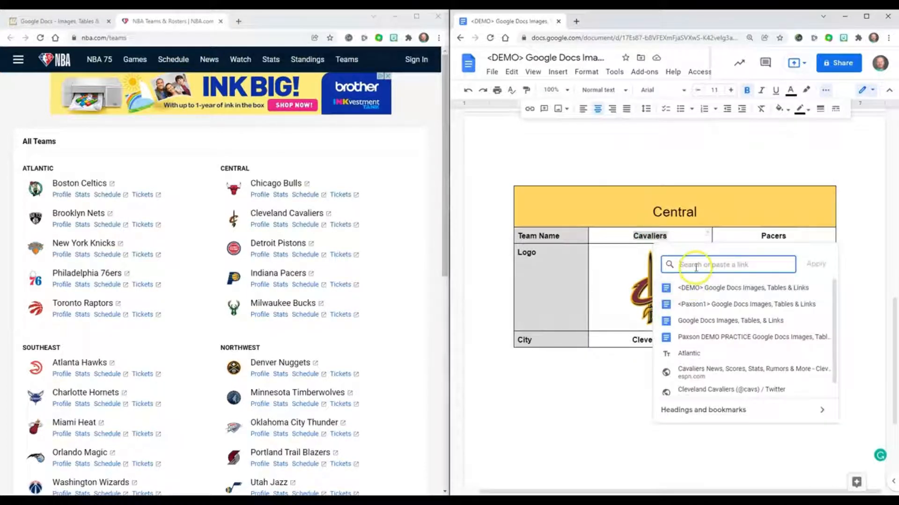
right_click(694, 266)
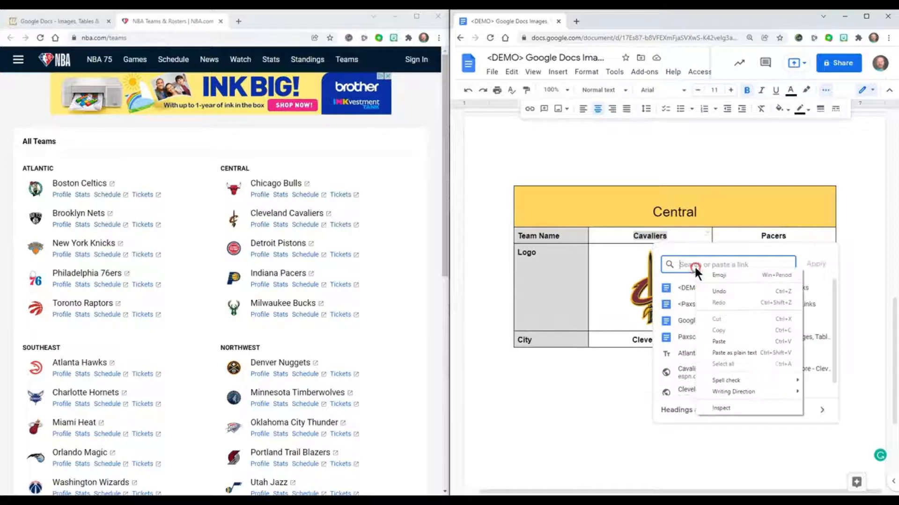
click(725, 332)
click(759, 265)
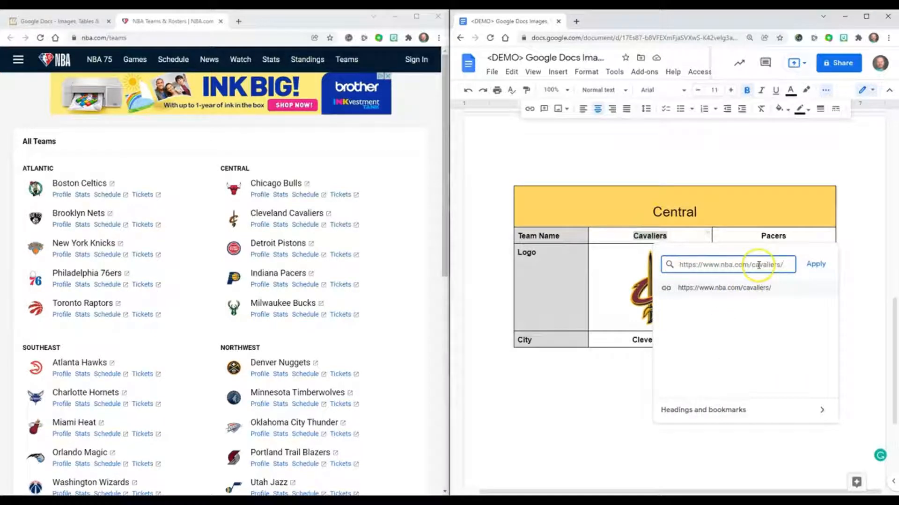
click(819, 265)
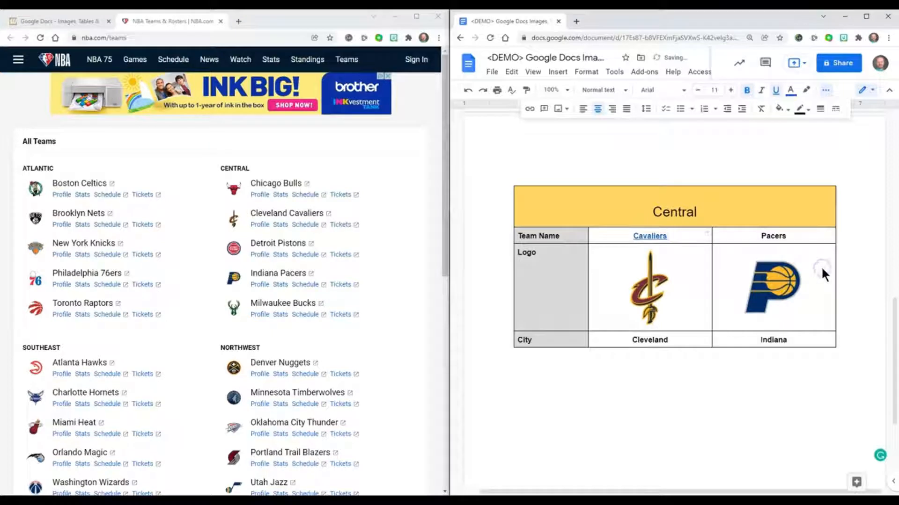
click(658, 291)
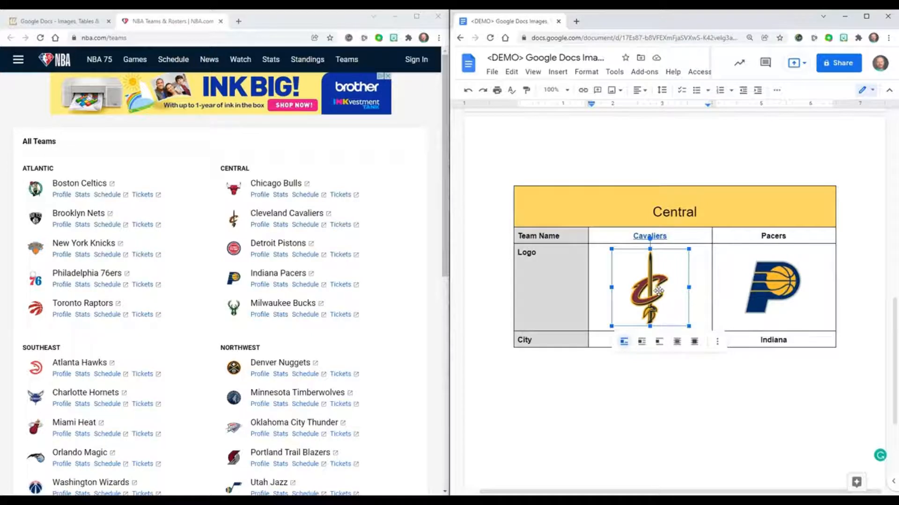
right_click(658, 290)
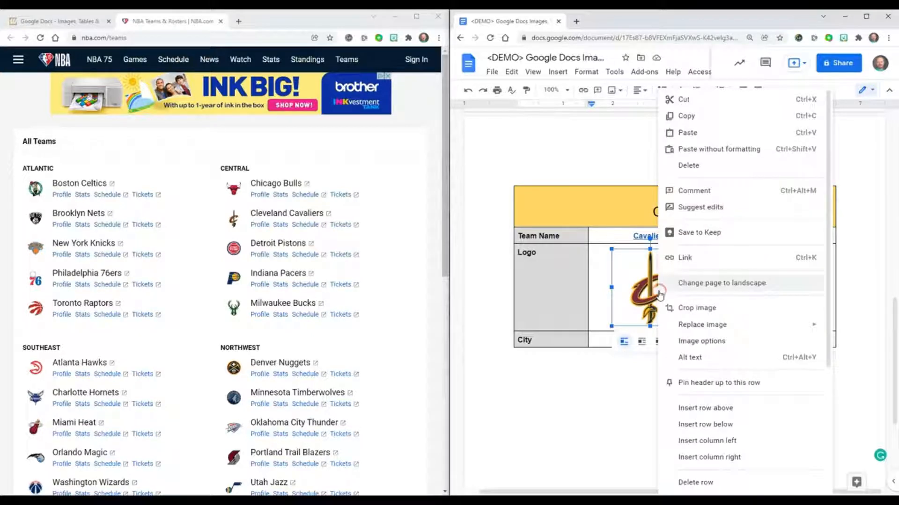
click(679, 257)
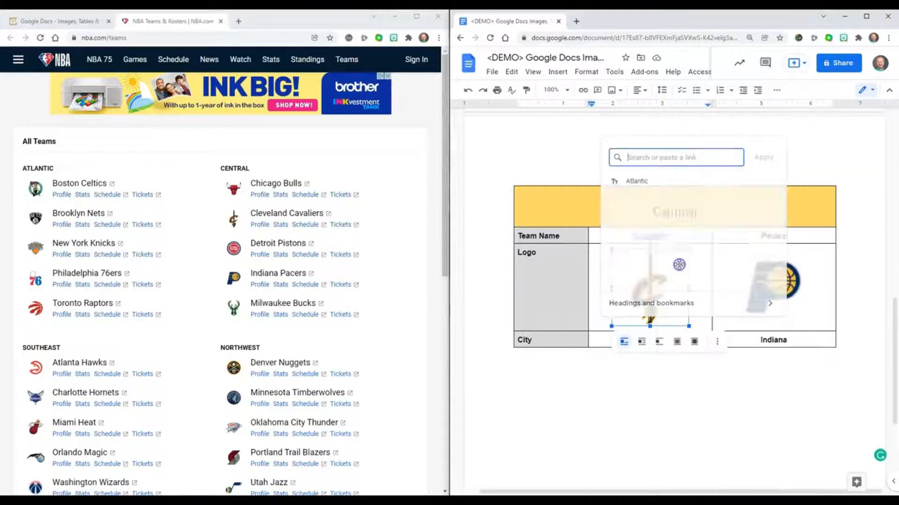
right_click(646, 155)
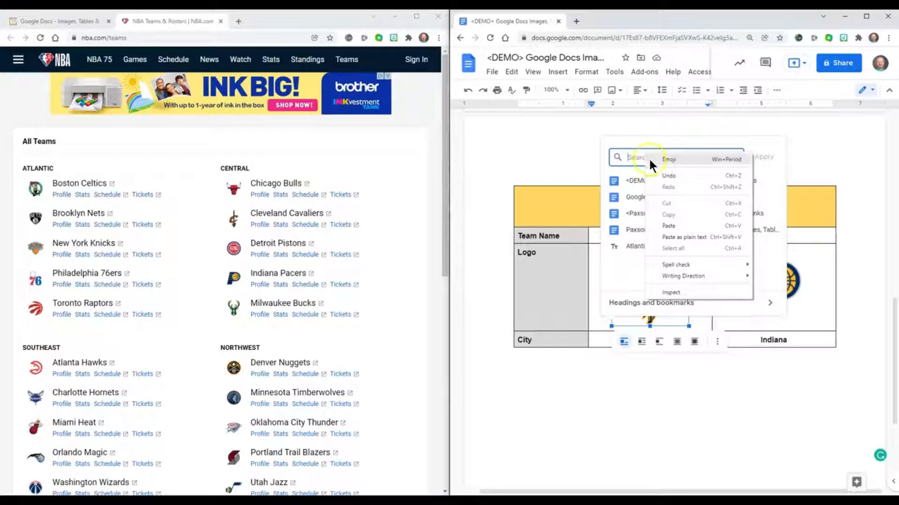
click(679, 225)
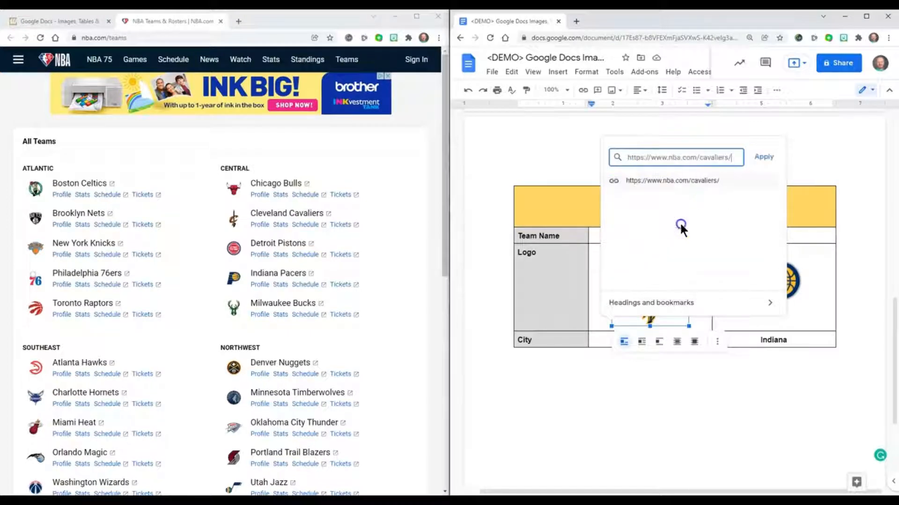
click(762, 157)
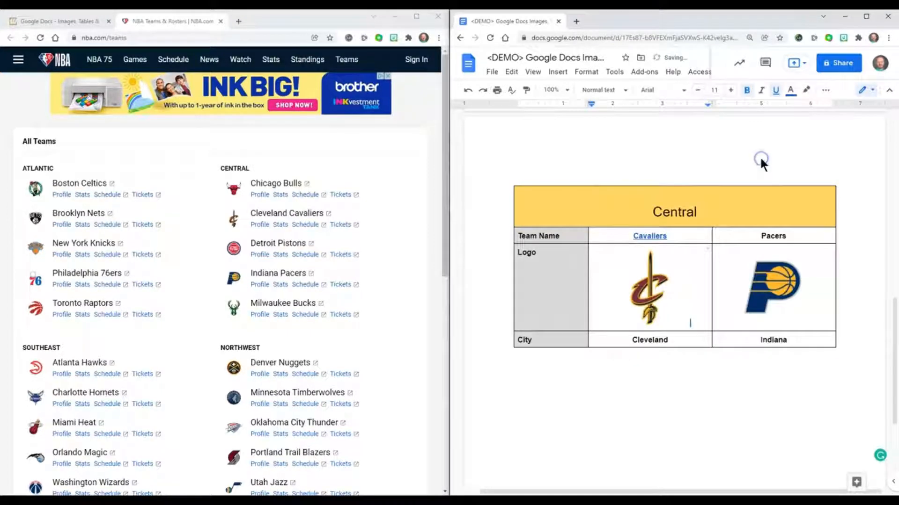
click(653, 236)
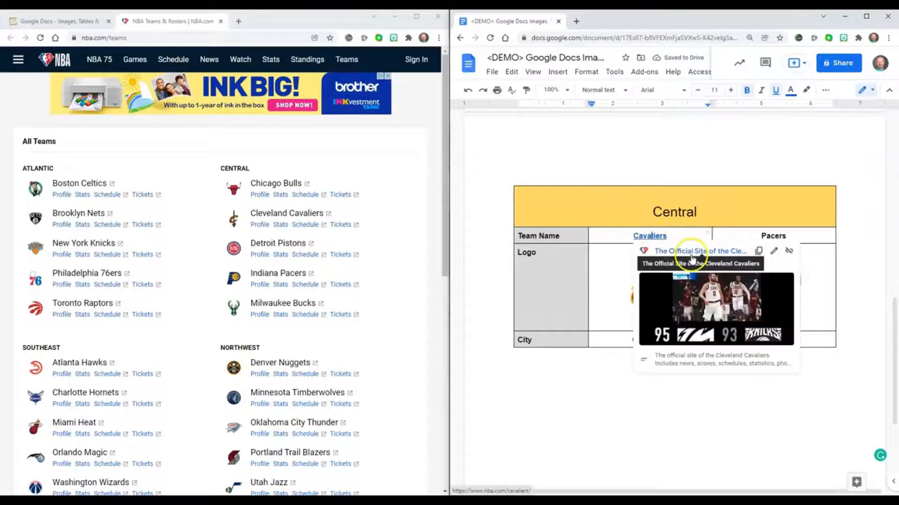
click(623, 270)
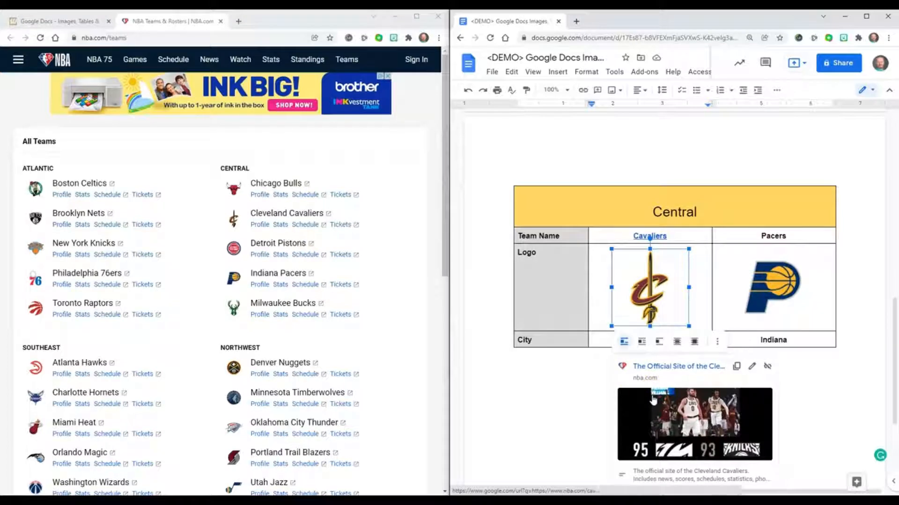
click(597, 380)
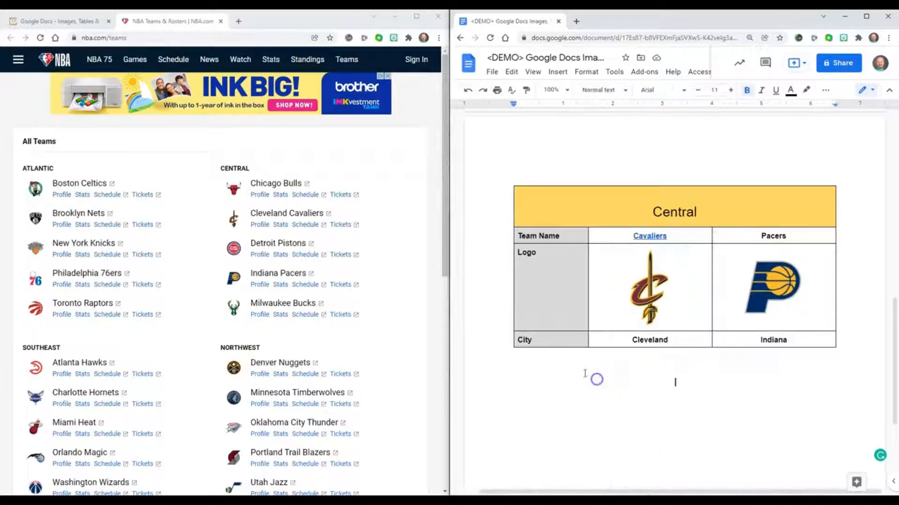
right_click(269, 278)
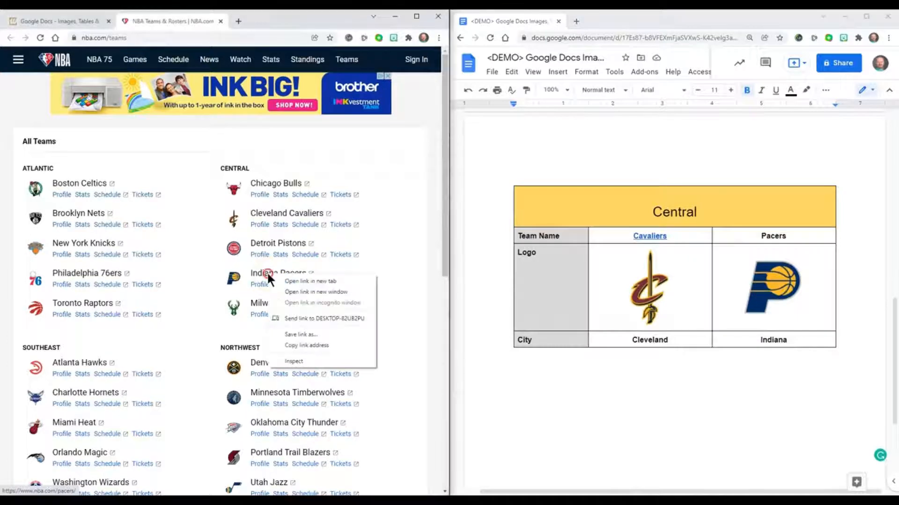
click(326, 343)
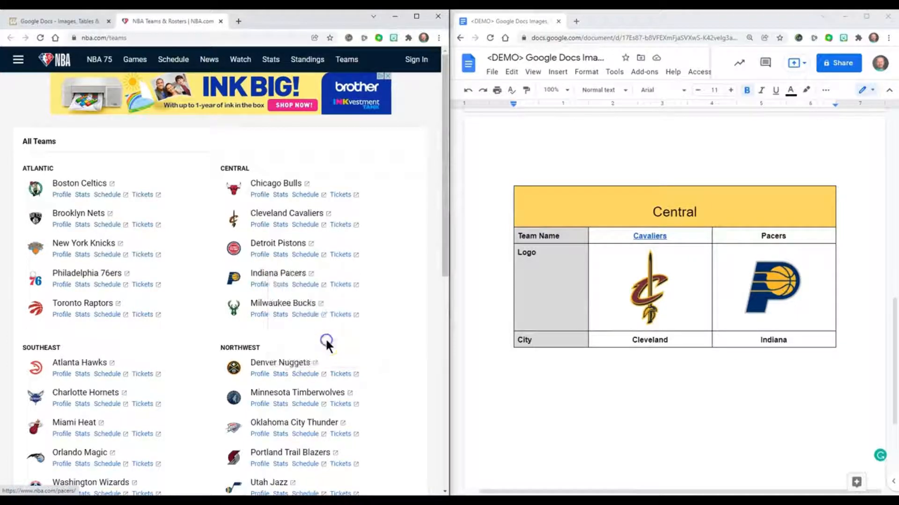
click(751, 240)
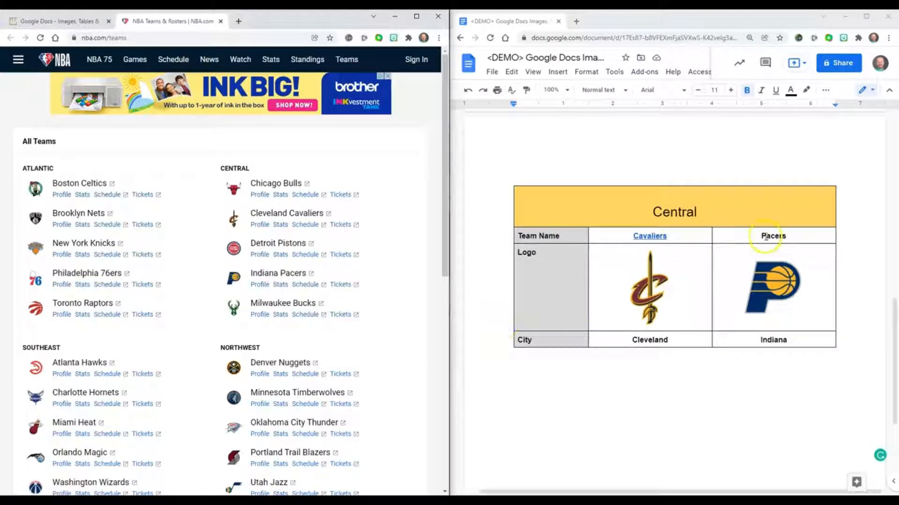
double_click(765, 237)
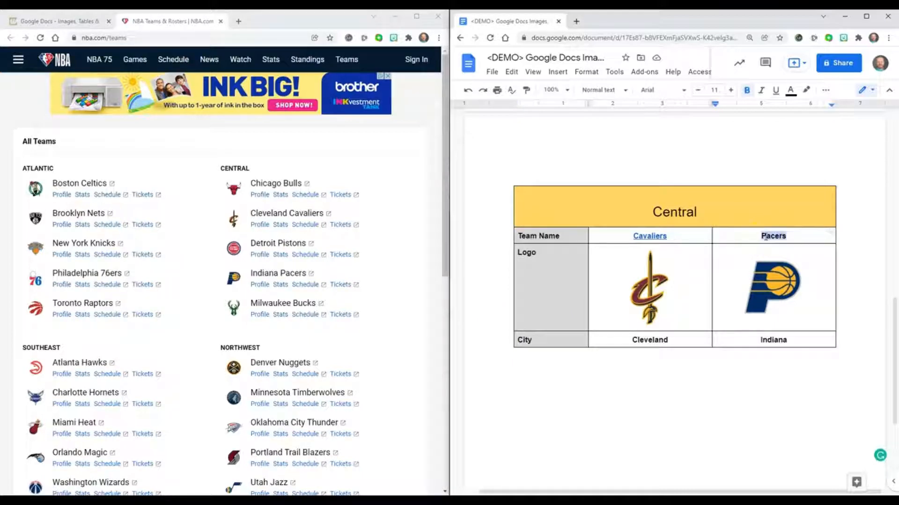
right_click(764, 237)
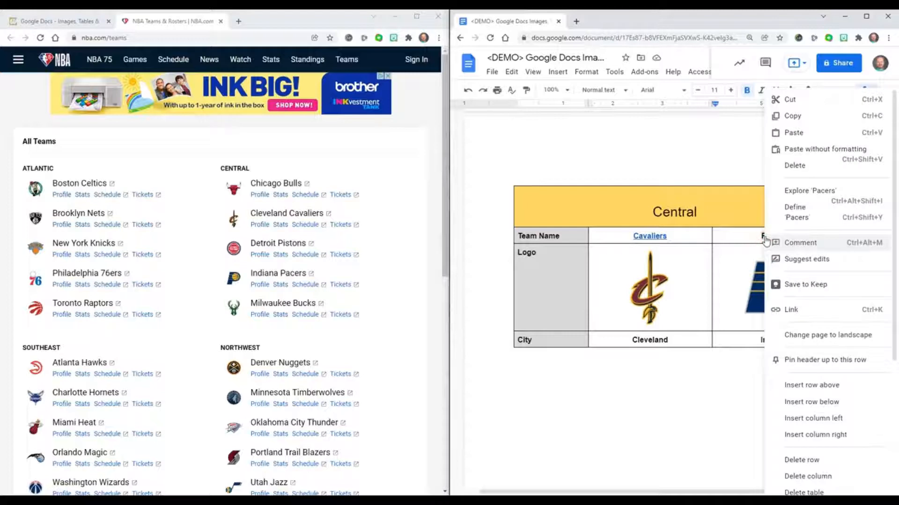
click(791, 309)
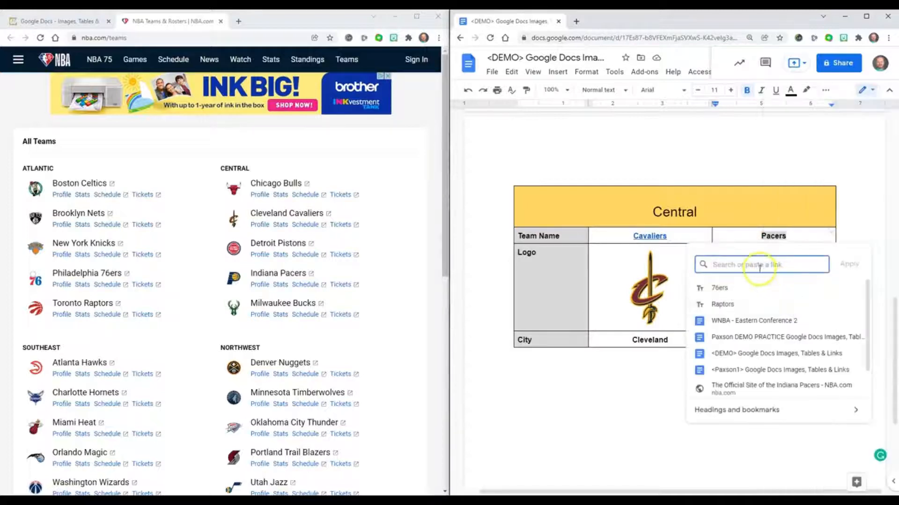
right_click(755, 264)
click(788, 340)
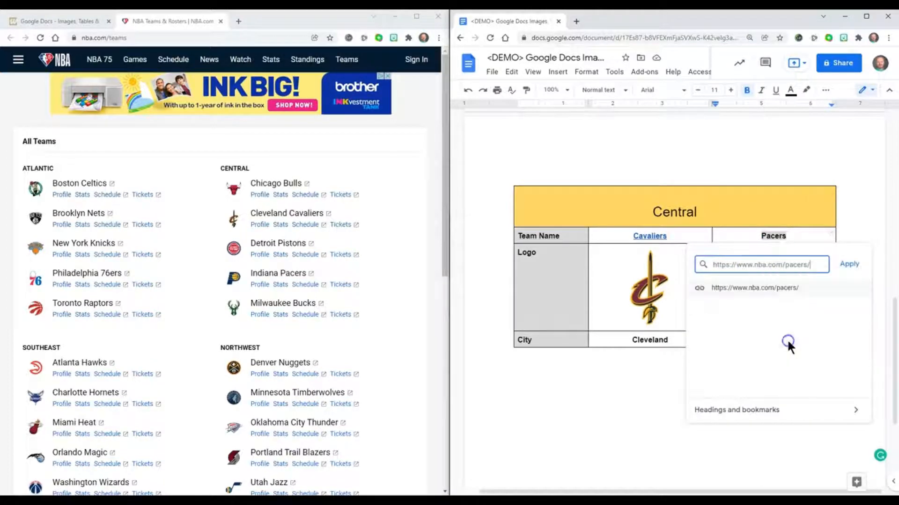
click(849, 264)
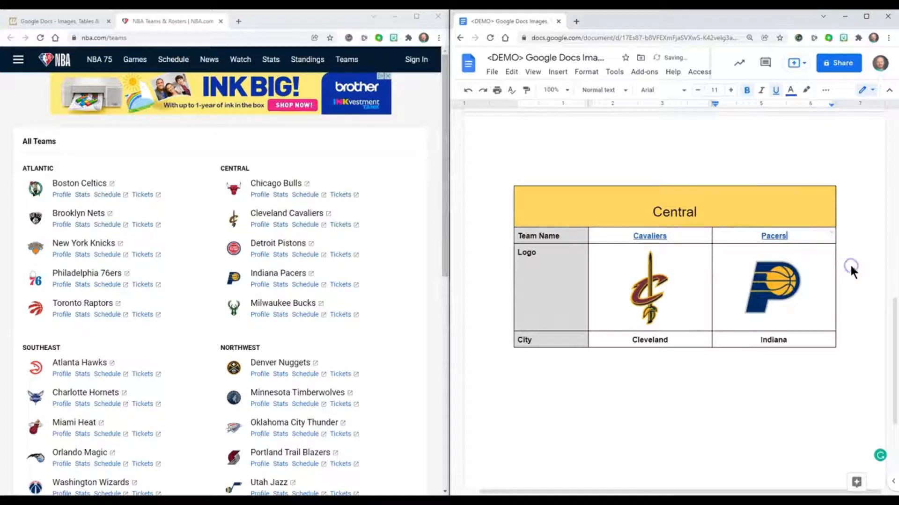
Link the Pacers logo in the Central table to the copied Indiana Pacers address.
click(778, 297)
right_click(778, 297)
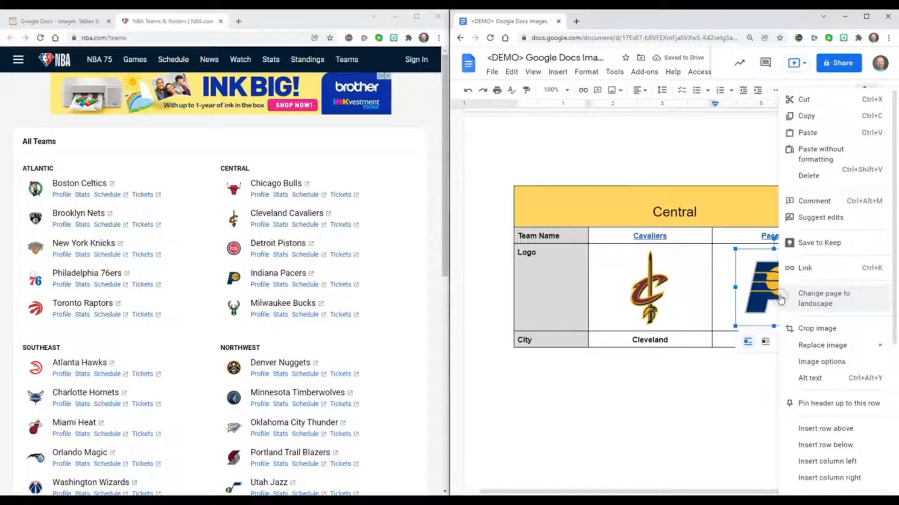
click(809, 267)
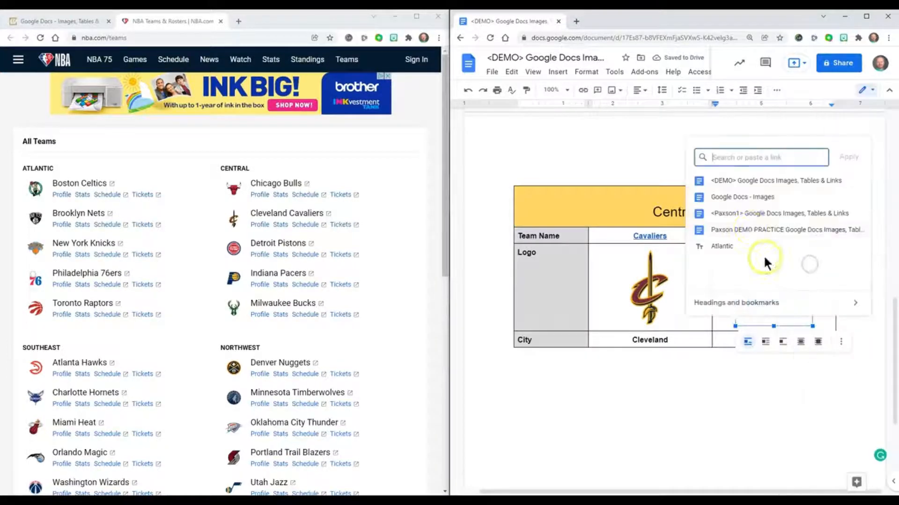
right_click(728, 157)
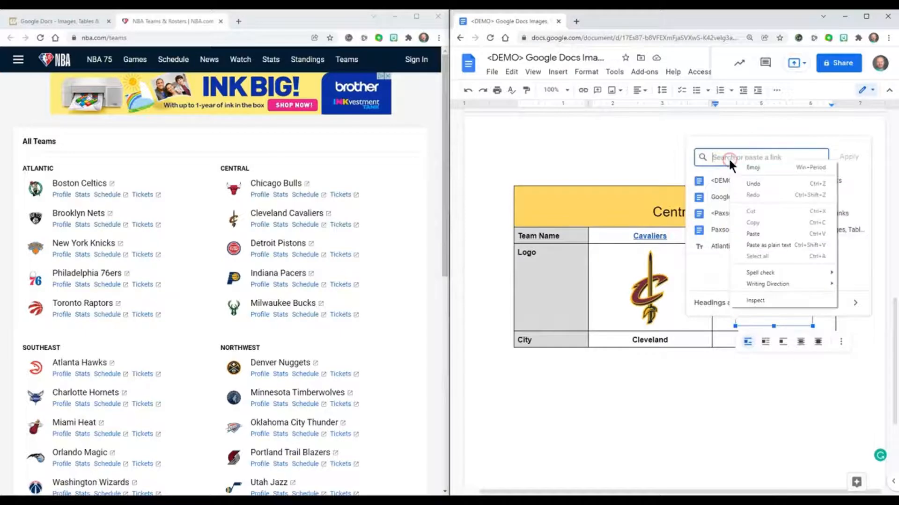
click(770, 231)
click(844, 166)
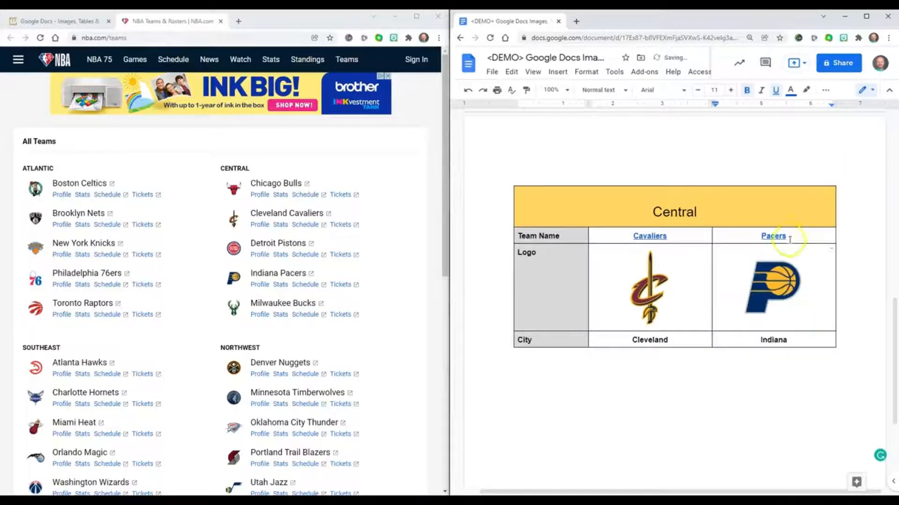
Apply the Heading 3 style to the "Cavaliers" and "Pacers" team names in the Central table.
click(649, 233)
double_click(648, 233)
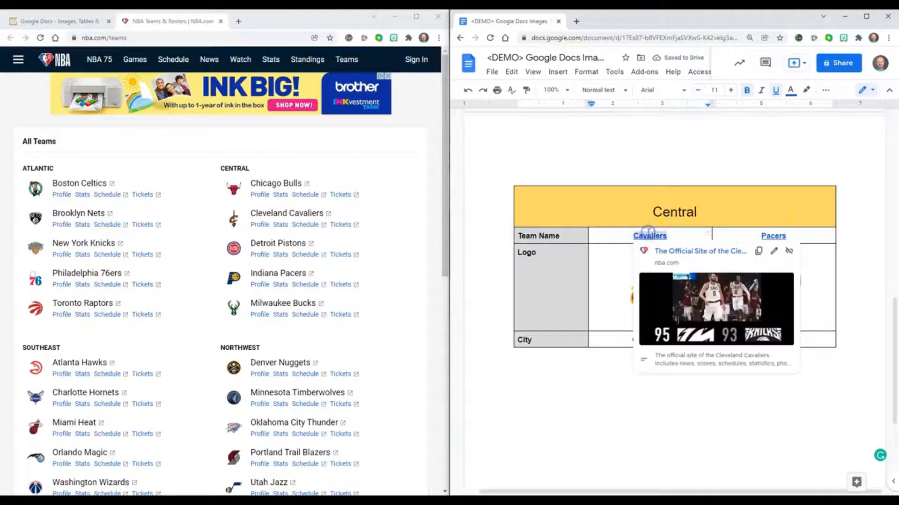
click(600, 90)
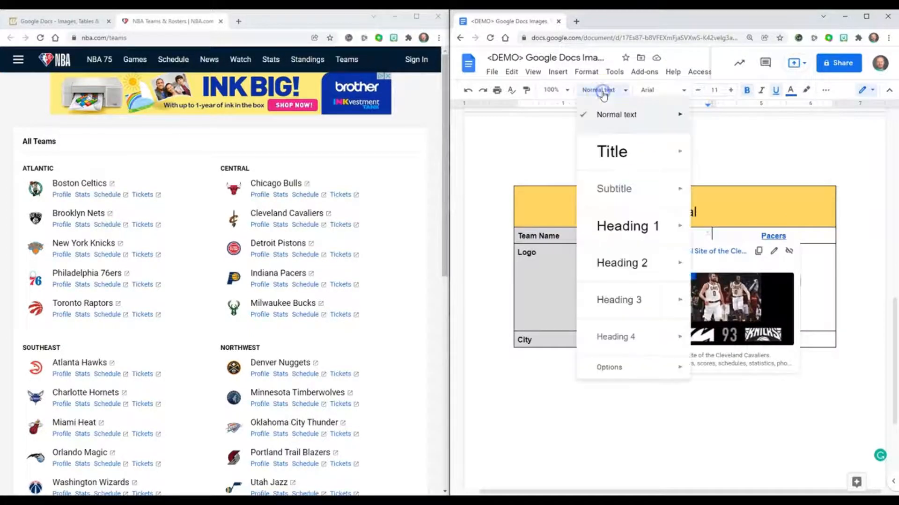
click(629, 299)
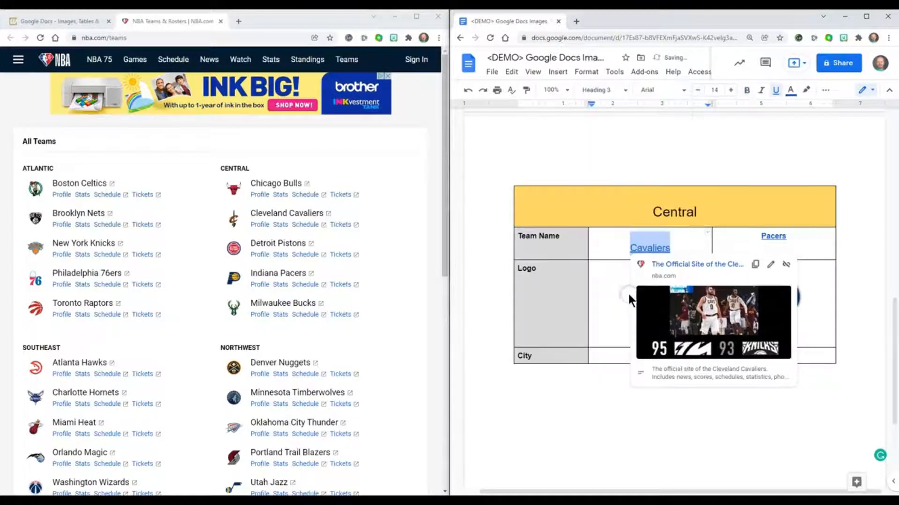
click(774, 234)
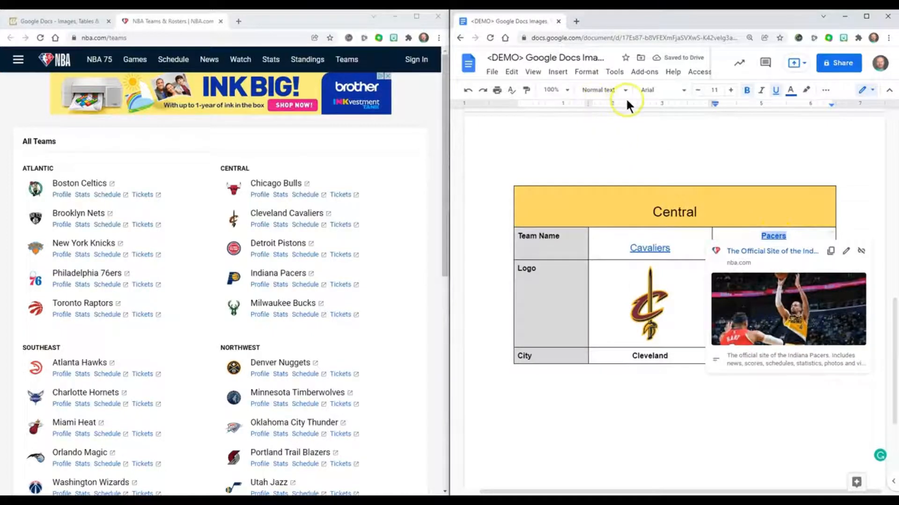
click(602, 90)
click(627, 302)
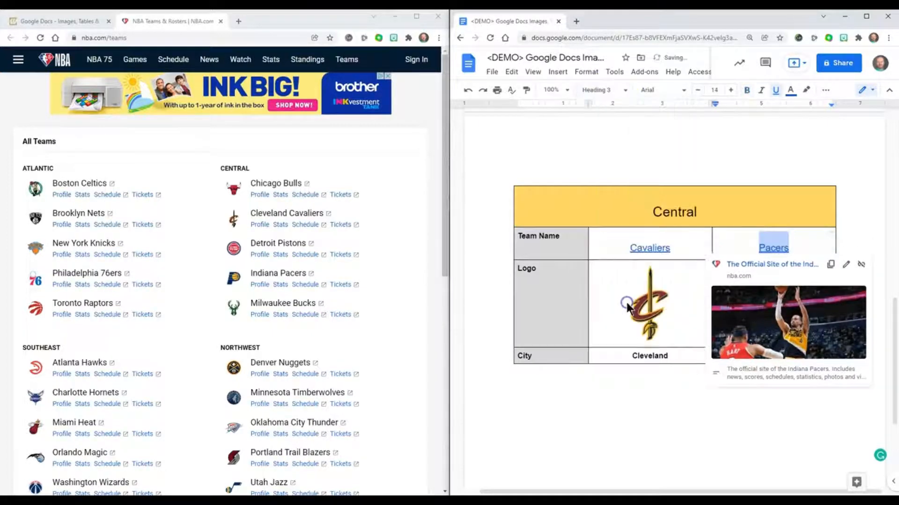
Return to the assignment instructions, read steps 14 to 20, and insert a page break between the basketball picture and the Atlantic table.
click(66, 20)
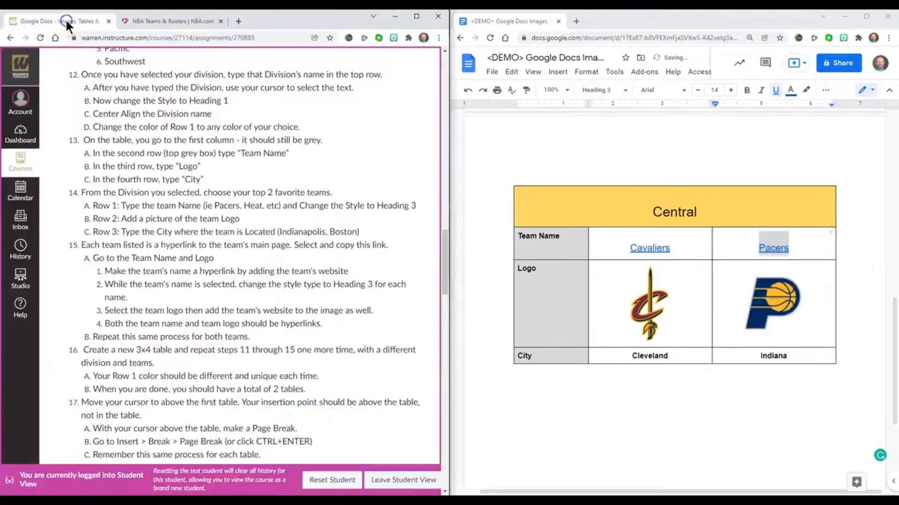
click(607, 395)
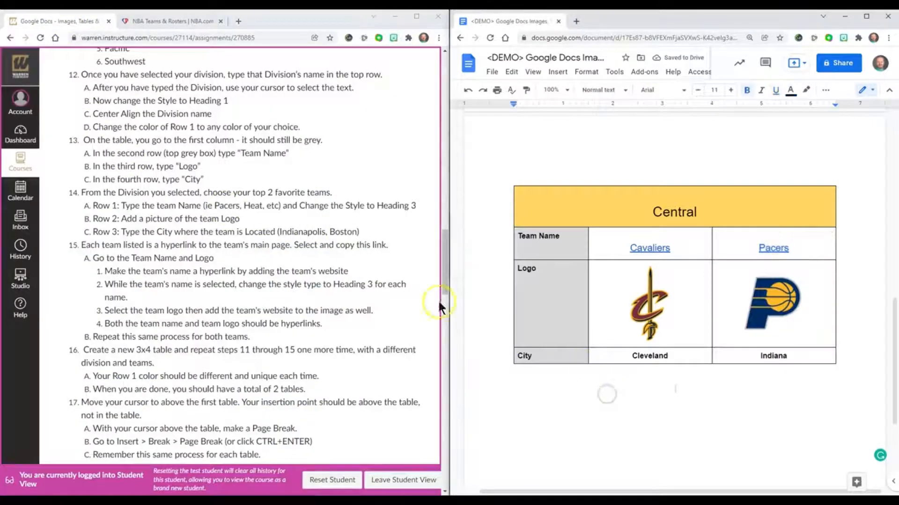
scroll(225, 200, down, 1)
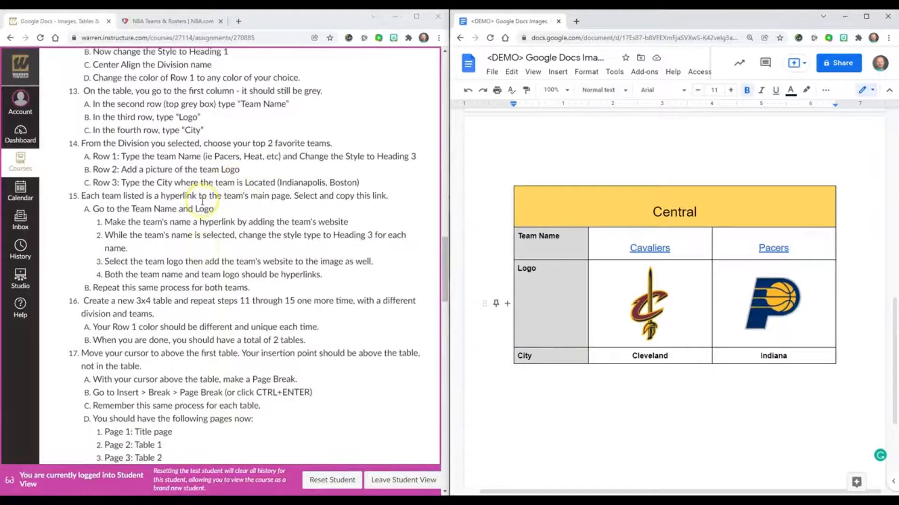
scroll(202, 201, down, 2)
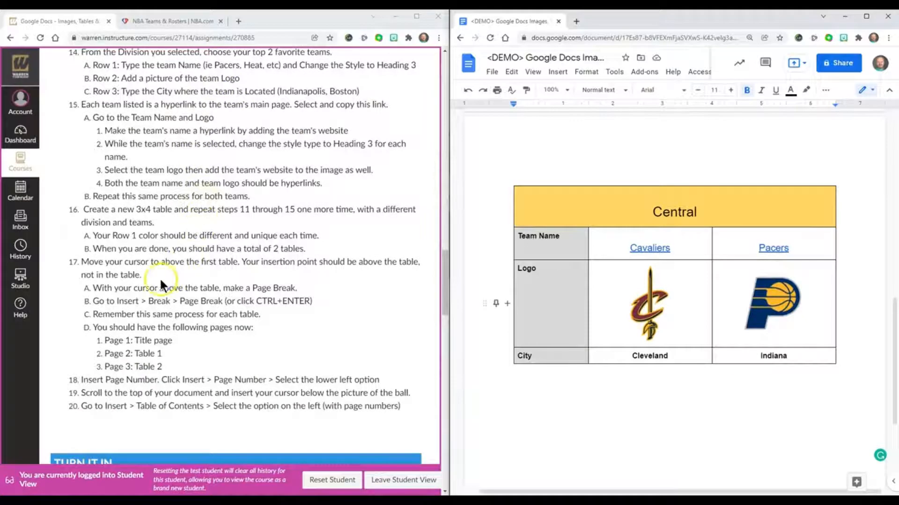
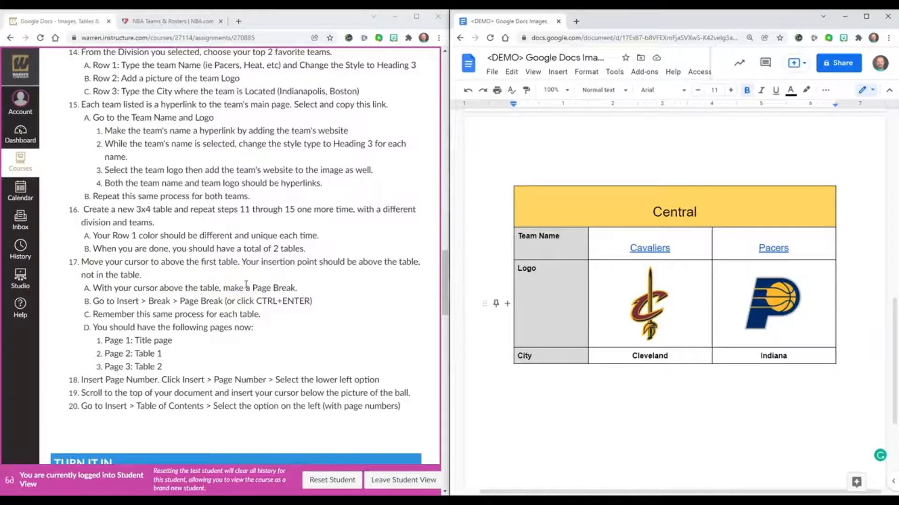
scroll(648, 265, up, 10)
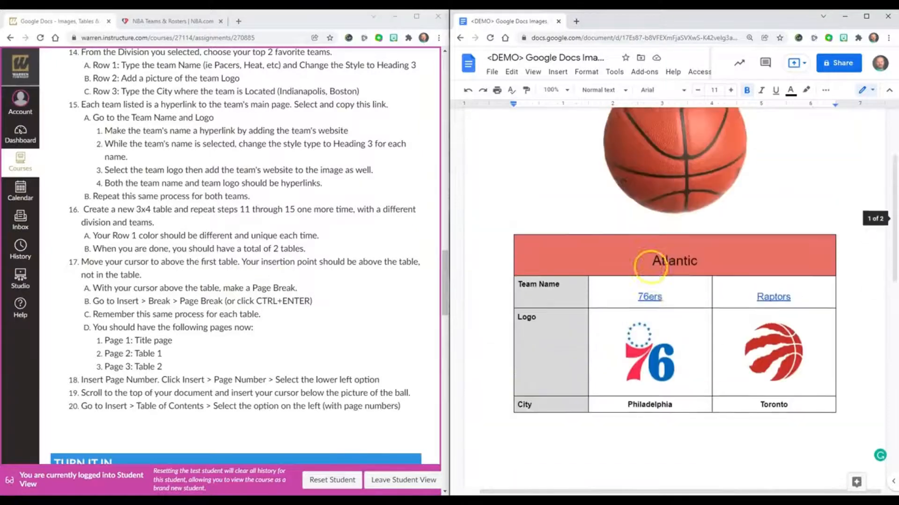
click(676, 280)
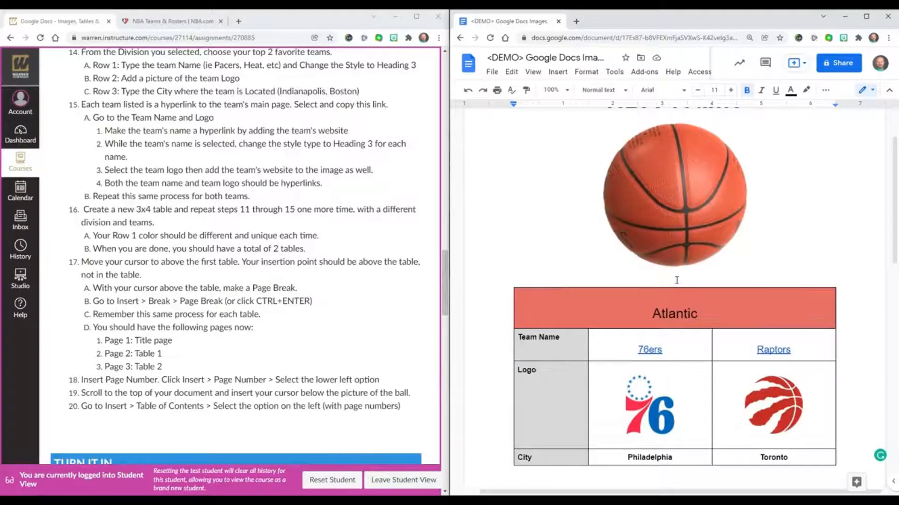
click(683, 281)
click(558, 72)
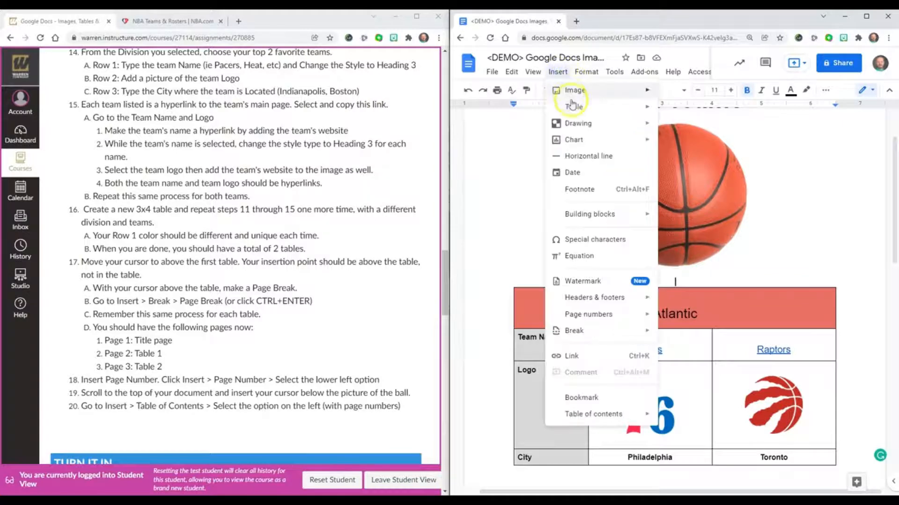
mouse_move(600, 332)
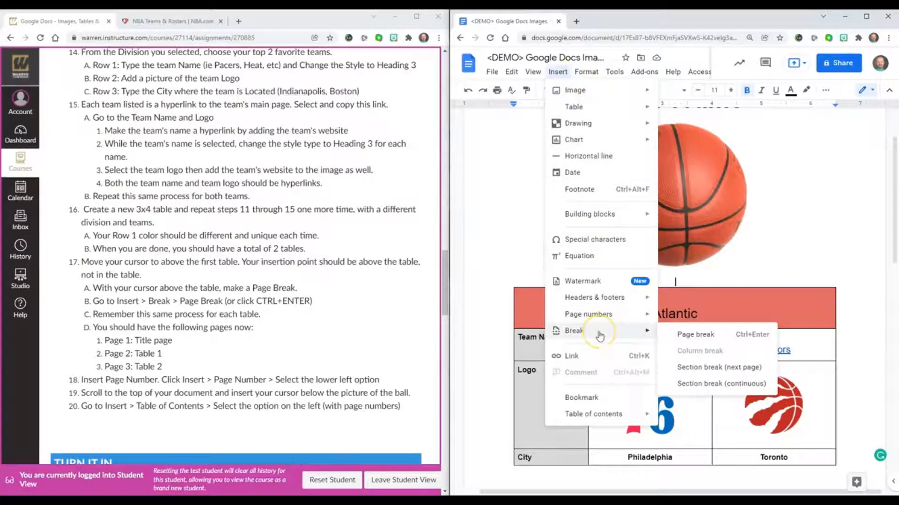
click(694, 335)
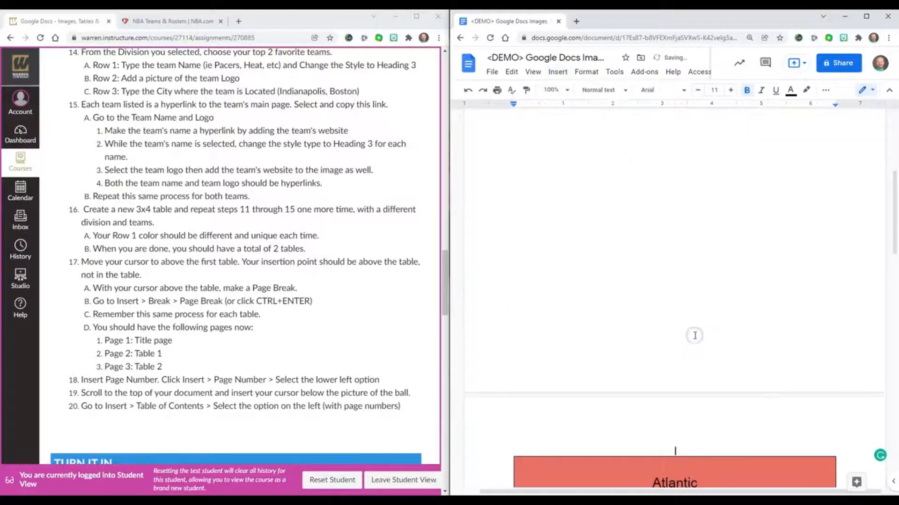
Insert a page break directly above the Central table so it starts on its own page.
scroll(645, 278, down, 10)
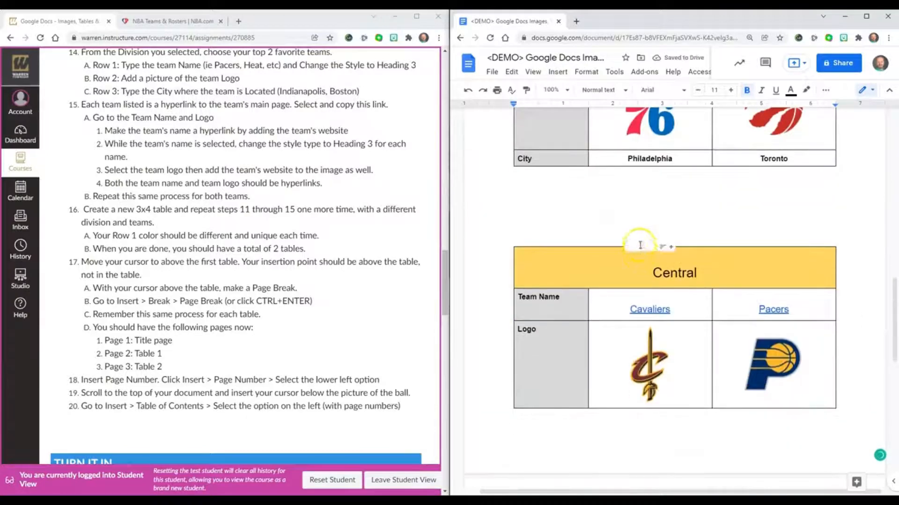
click(642, 239)
click(557, 71)
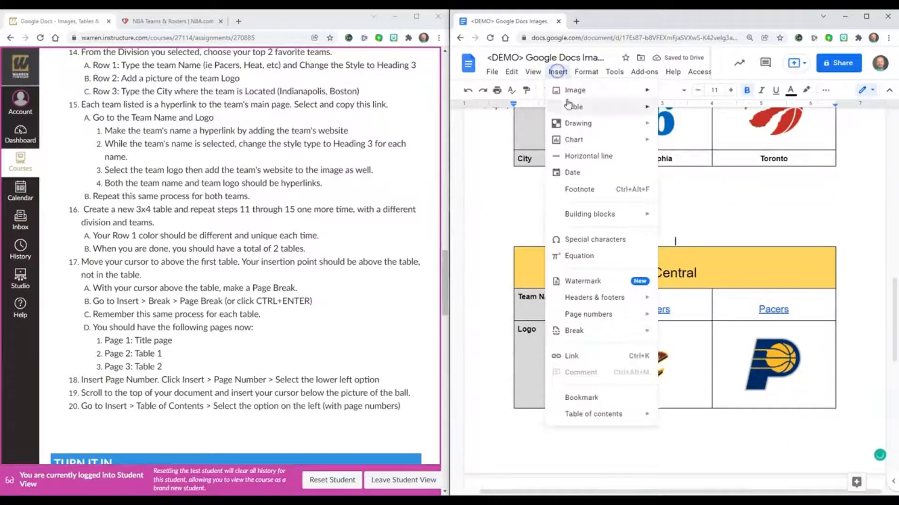
mouse_move(602, 331)
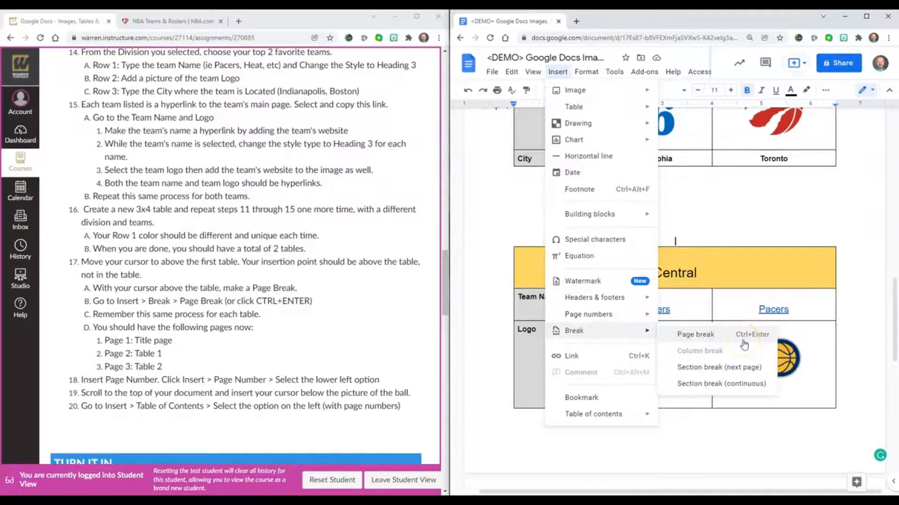
click(744, 345)
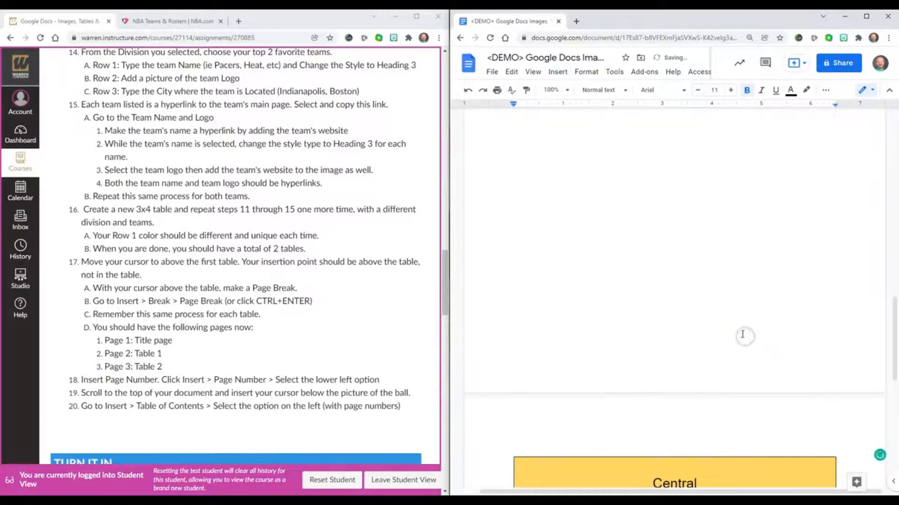
Insert page numbers in the footer of every page, aligned right, and check them across the document's pages.
scroll(718, 278, up, 15)
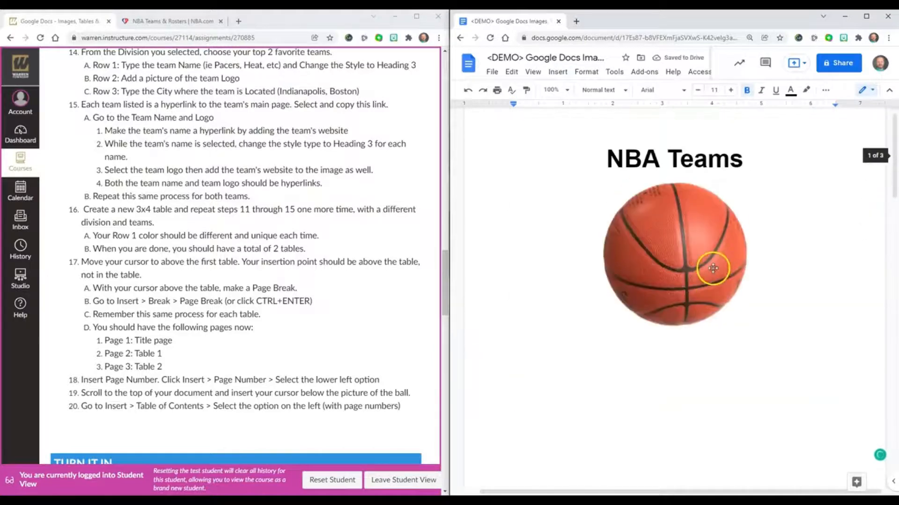
scroll(696, 240, down, 10)
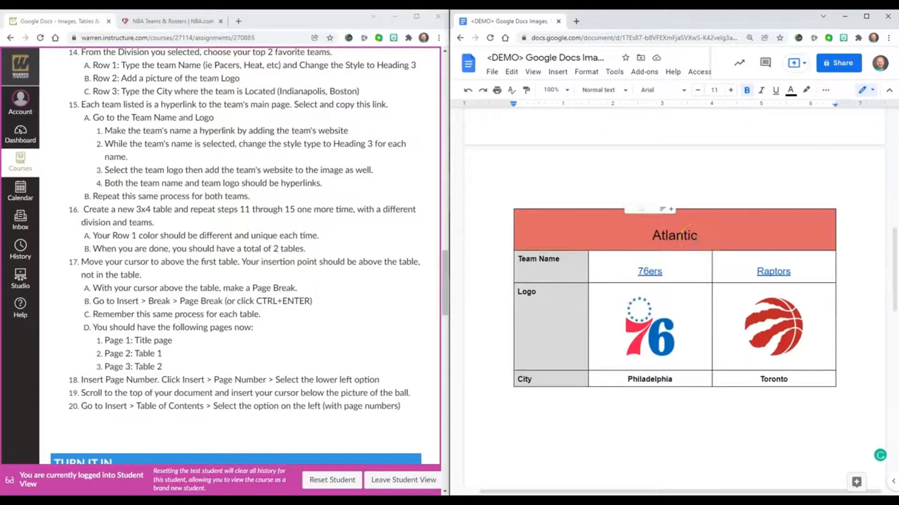
scroll(697, 236, down, 10)
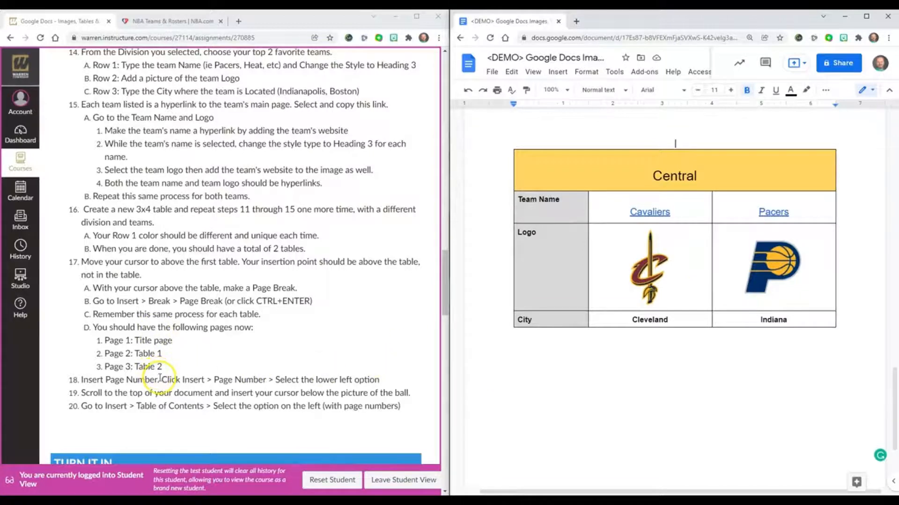
click(526, 382)
click(558, 72)
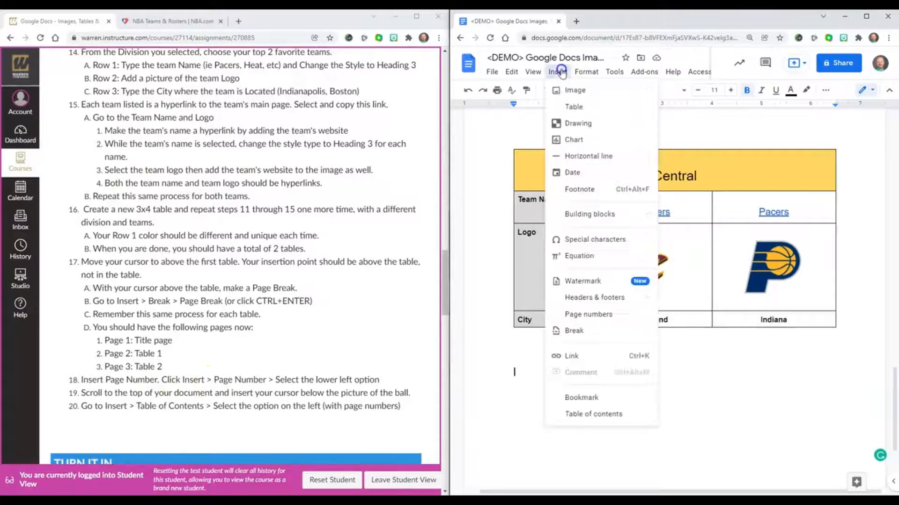
mouse_move(590, 320)
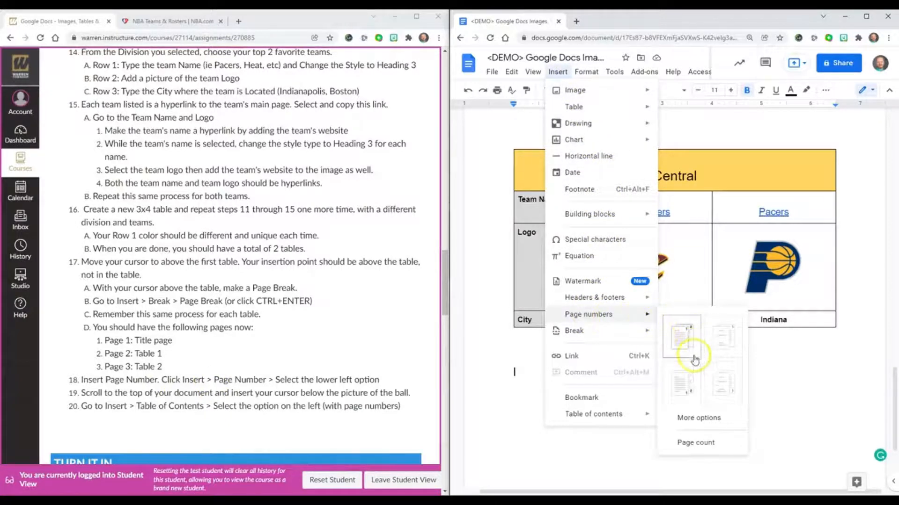
click(691, 391)
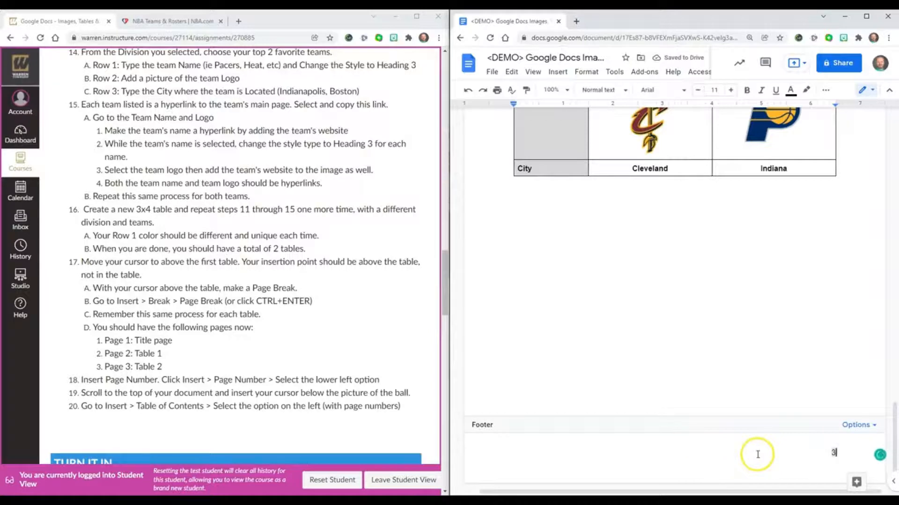
click(777, 356)
scroll(829, 328, up, 1)
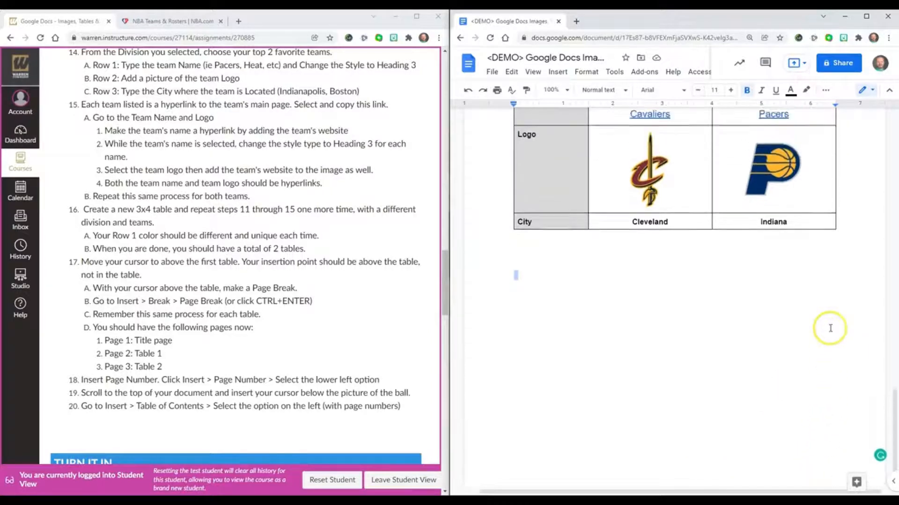
scroll(830, 328, up, 10)
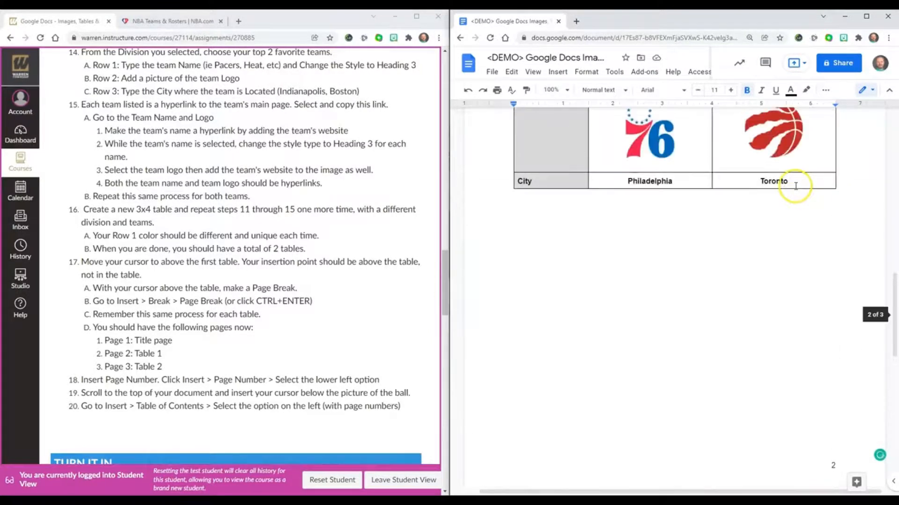
scroll(795, 186, up, 5)
scroll(797, 183, up, 3)
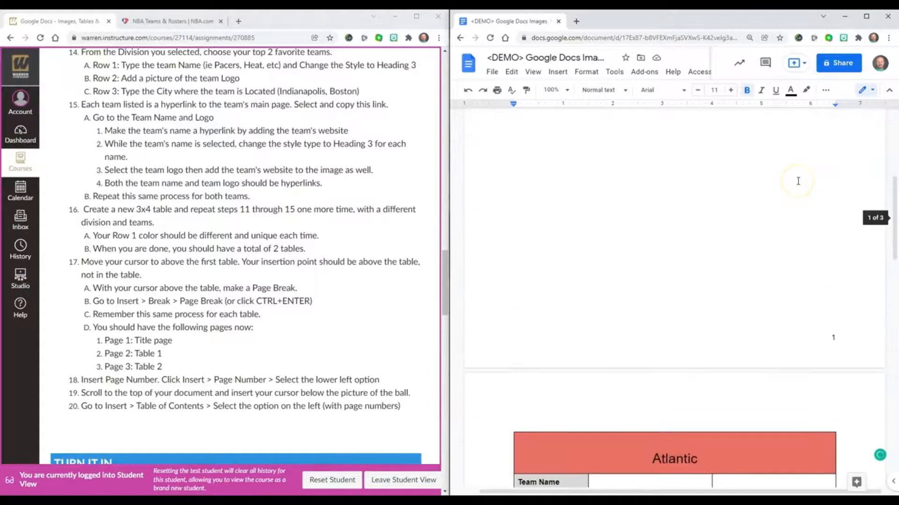
Insert a table of contents with page numbers below the basketball picture on the title page.
scroll(798, 181, up, 3)
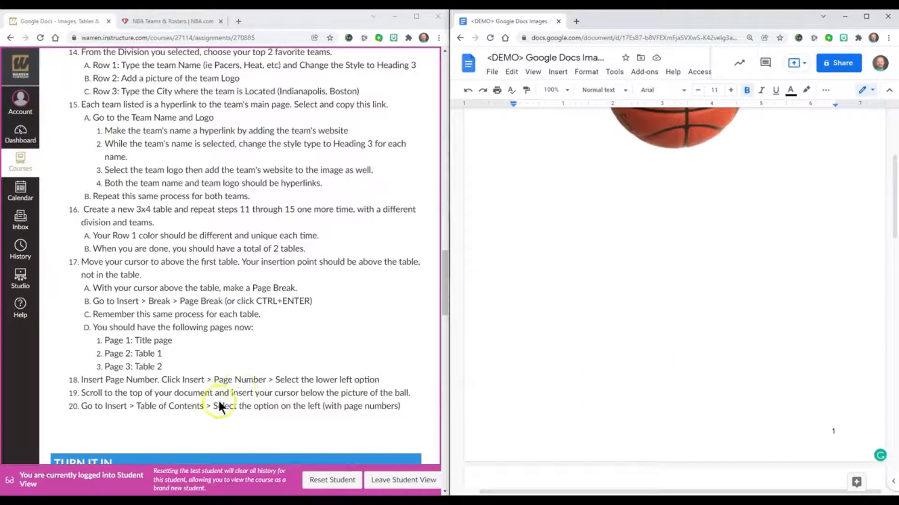
scroll(325, 392, up, 2)
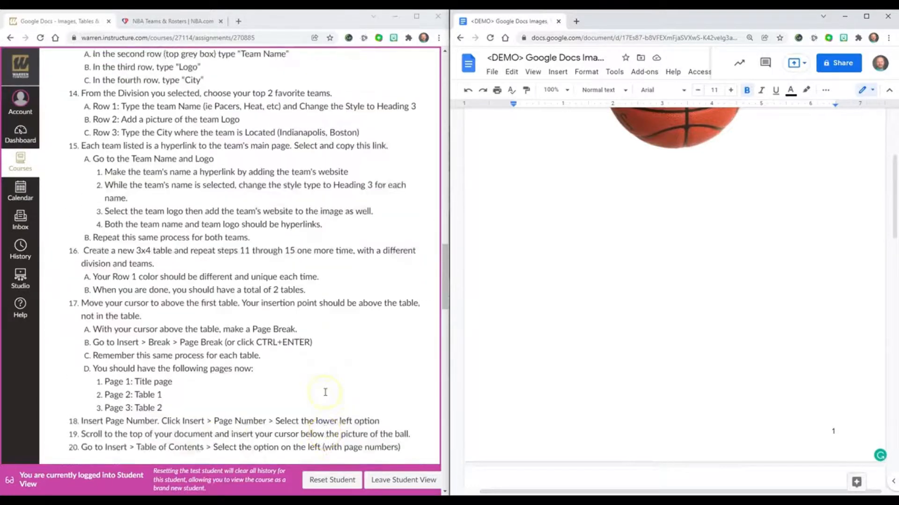
scroll(325, 394, down, 3)
scroll(754, 298, up, 4)
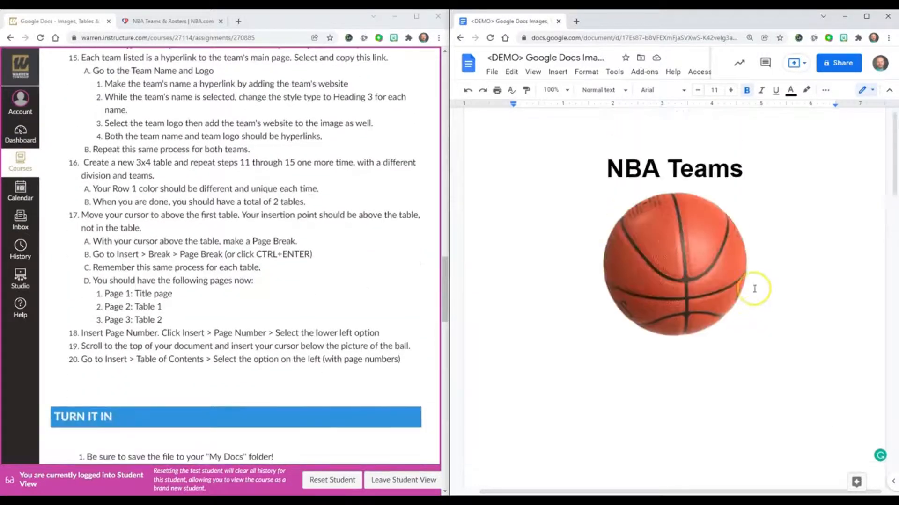
scroll(749, 295, down, 1)
click(685, 318)
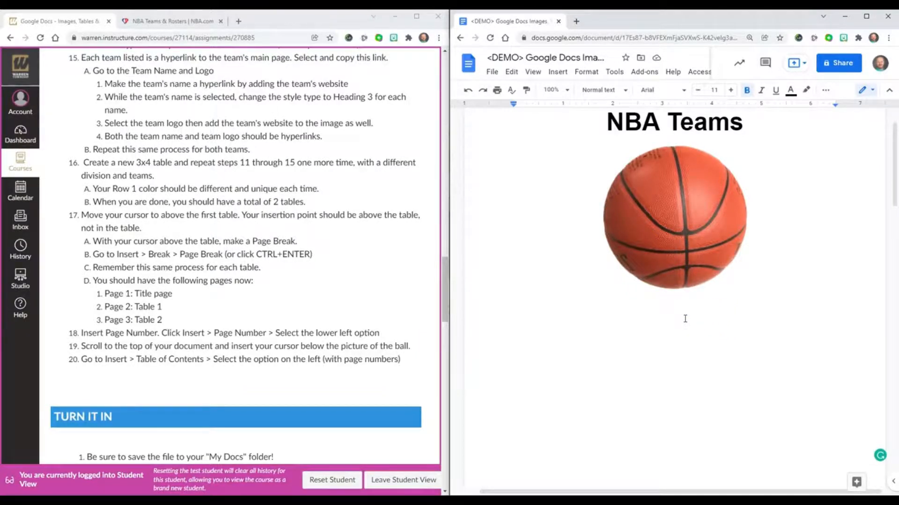
click(557, 72)
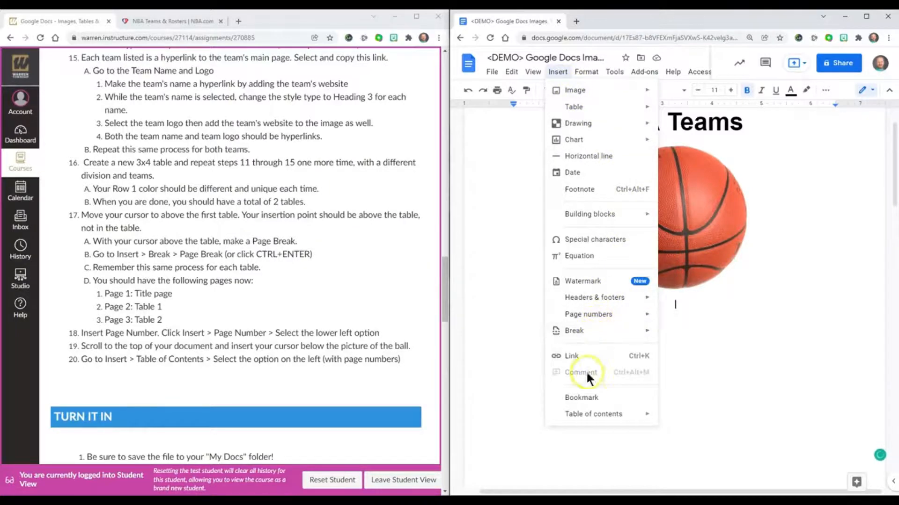
mouse_move(593, 417)
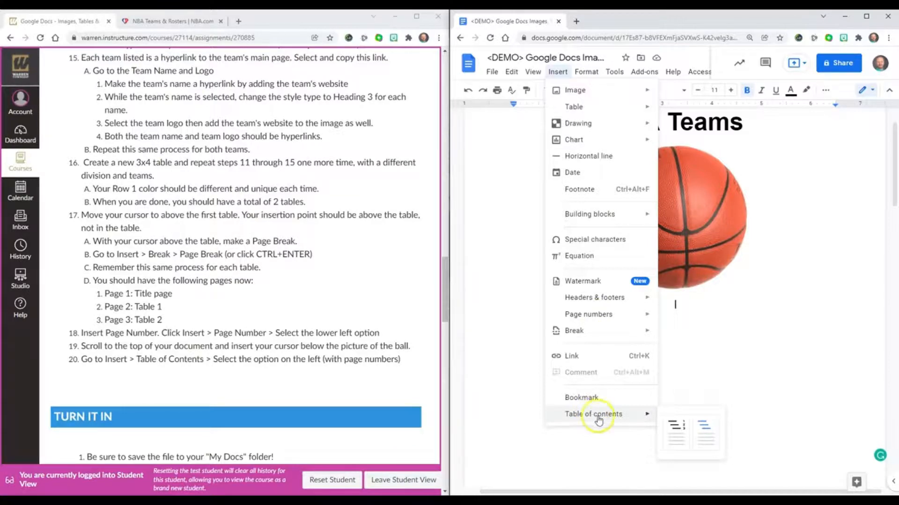
click(675, 434)
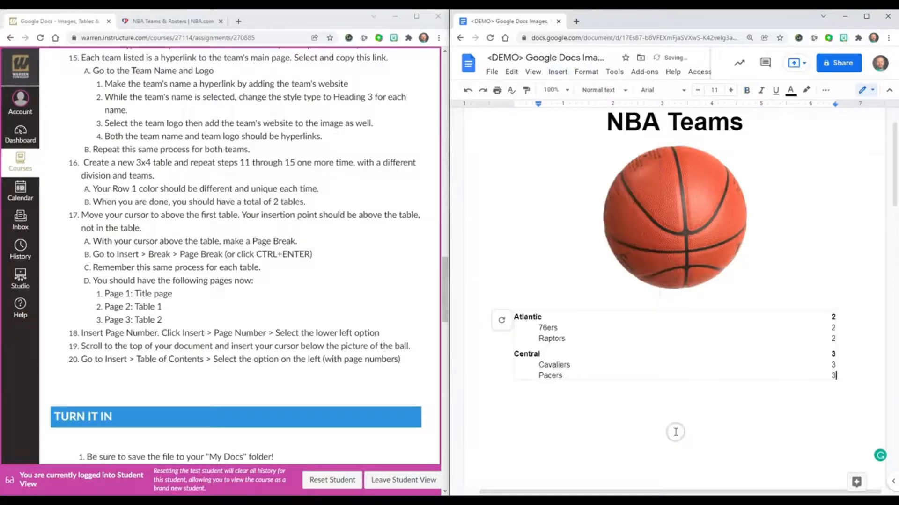
click(676, 431)
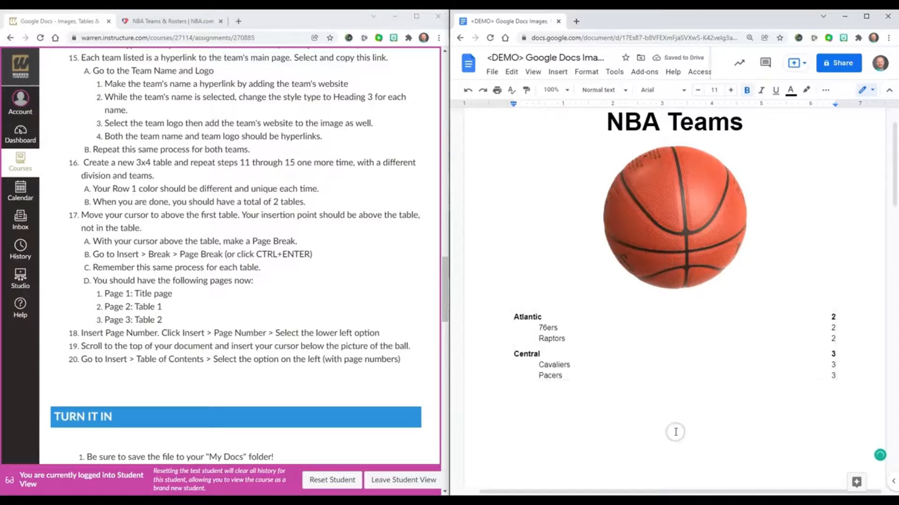
Review the title page and the Atlantic table, and check the link preview of the "76ers" team name.
scroll(675, 433, up, 2)
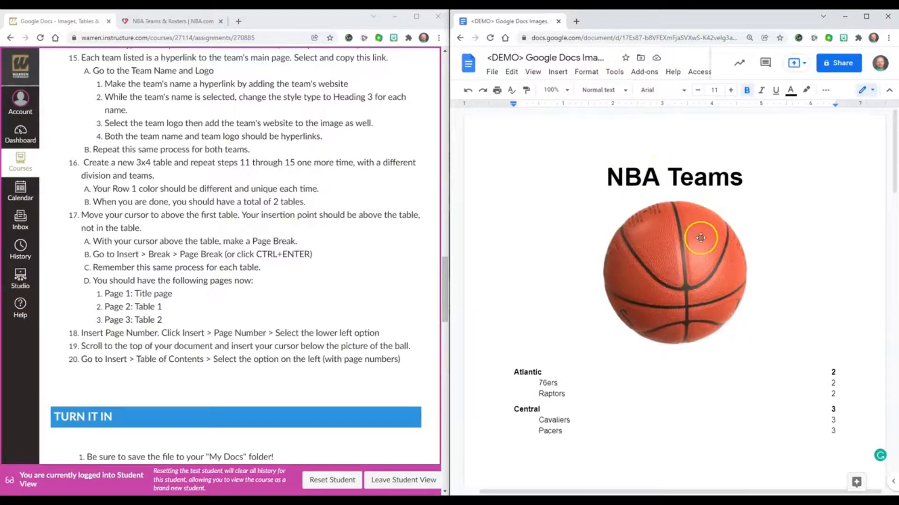
scroll(701, 323, down, 3)
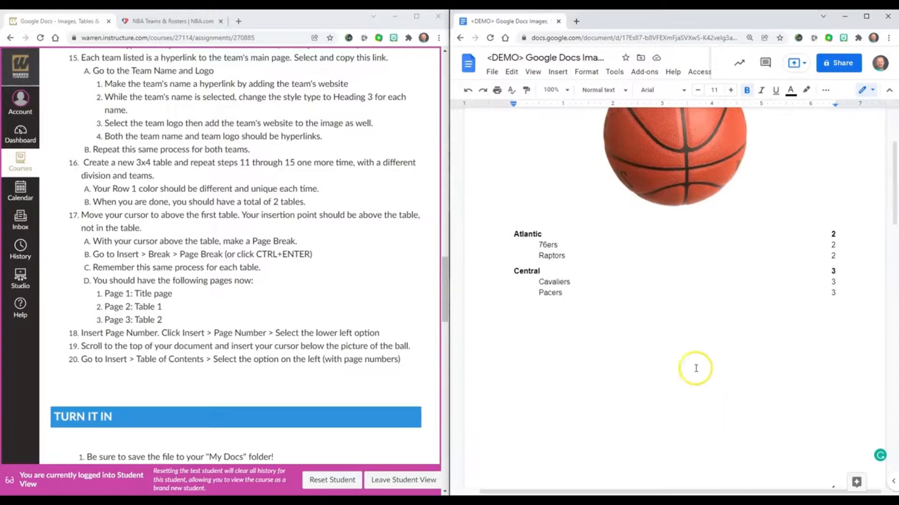
scroll(638, 290, down, 5)
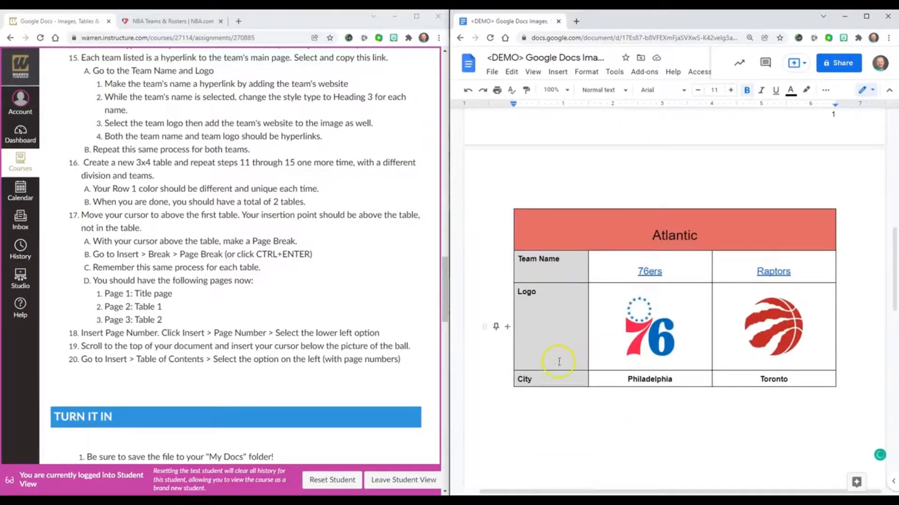
click(641, 267)
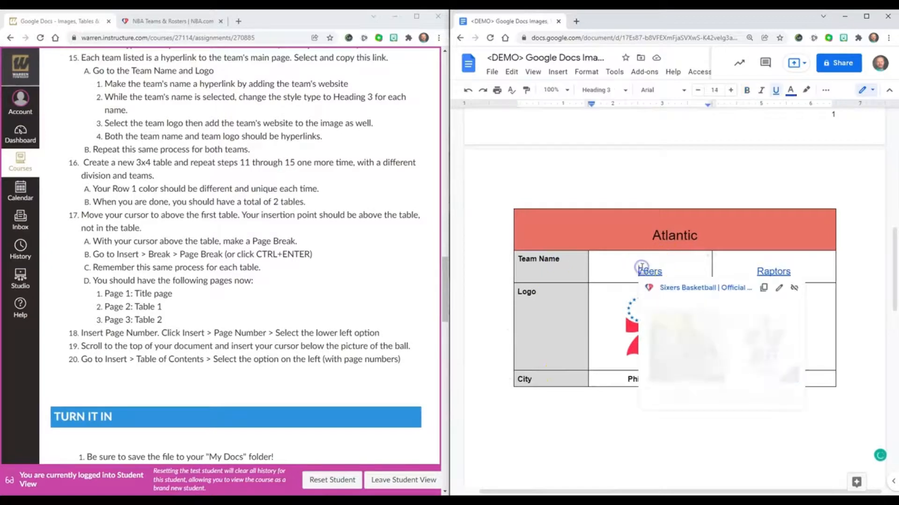
Check the links on the 76ers logo and team name, and the text style of the Atlantic table's title.
click(629, 320)
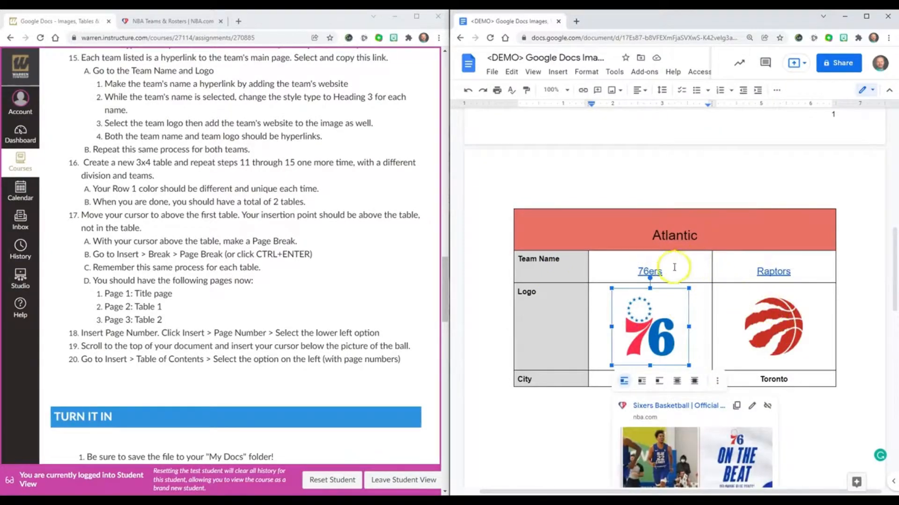
click(661, 271)
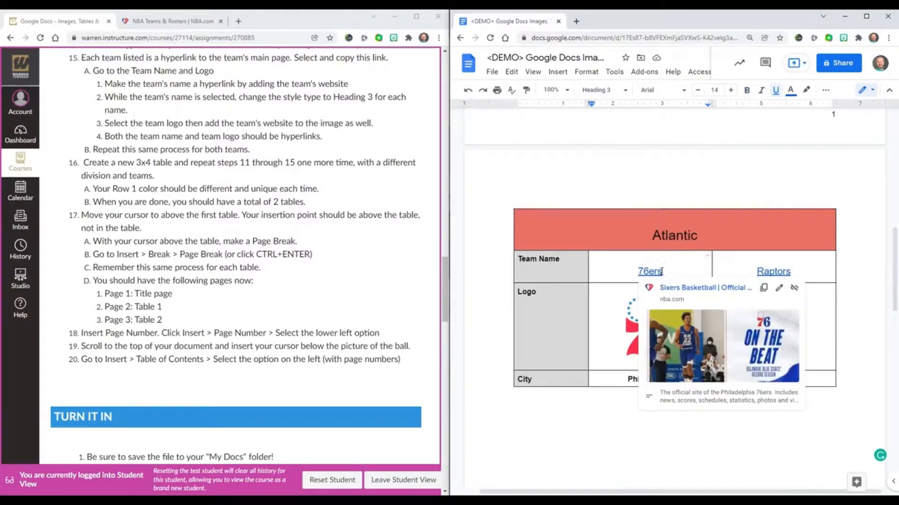
click(664, 237)
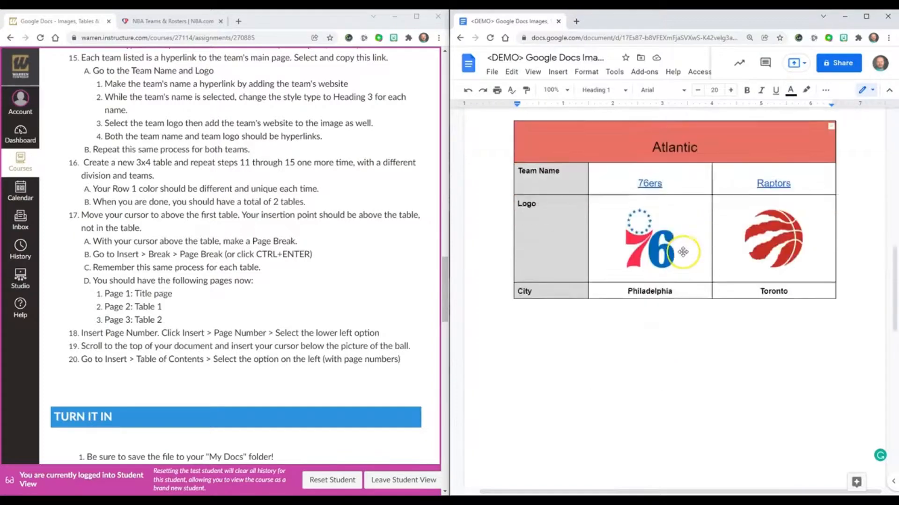
Review the Central table and the footer page numbers, and check the table of contents below the basketball picture on the title page.
scroll(682, 245, down, 10)
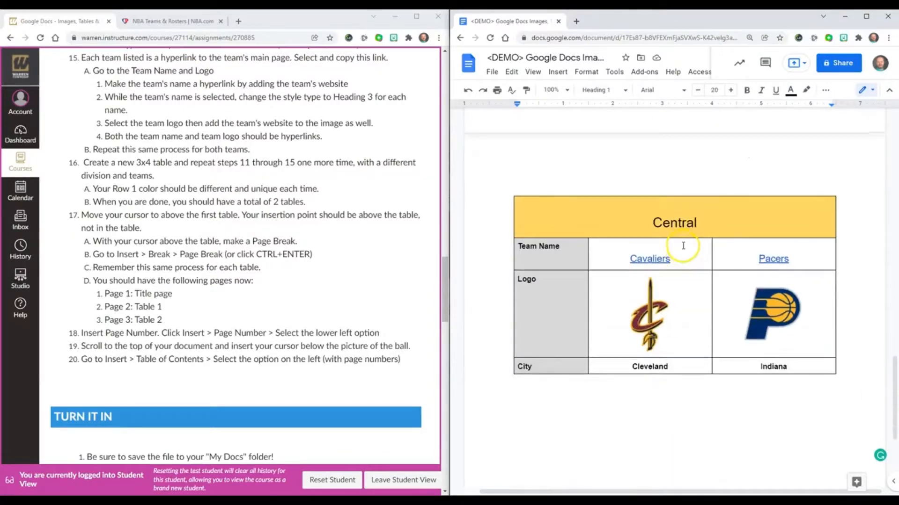
scroll(784, 262, down, 4)
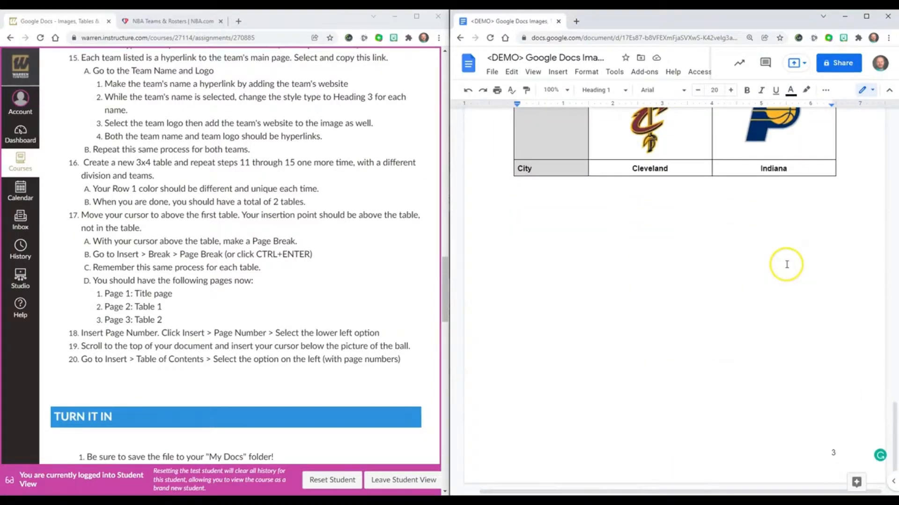
scroll(834, 204, up, 20)
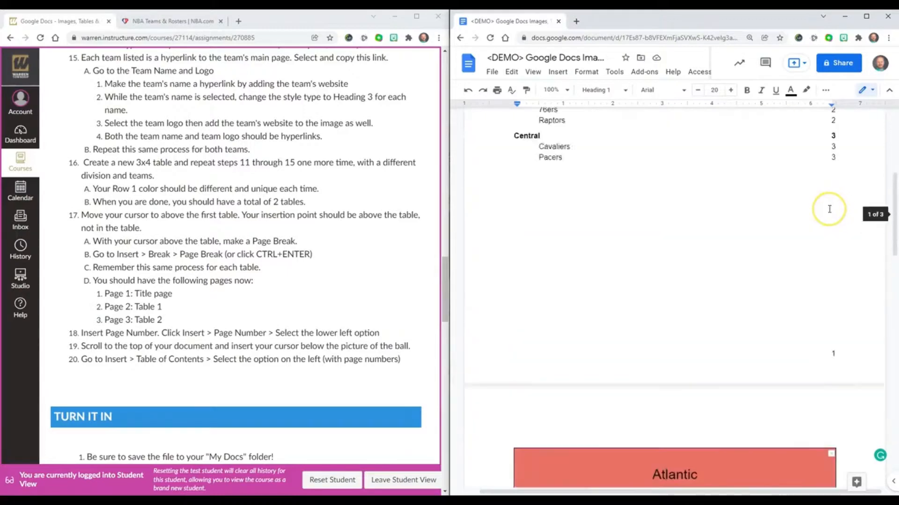
scroll(829, 209, up, 5)
scroll(828, 209, down, 2)
click(697, 279)
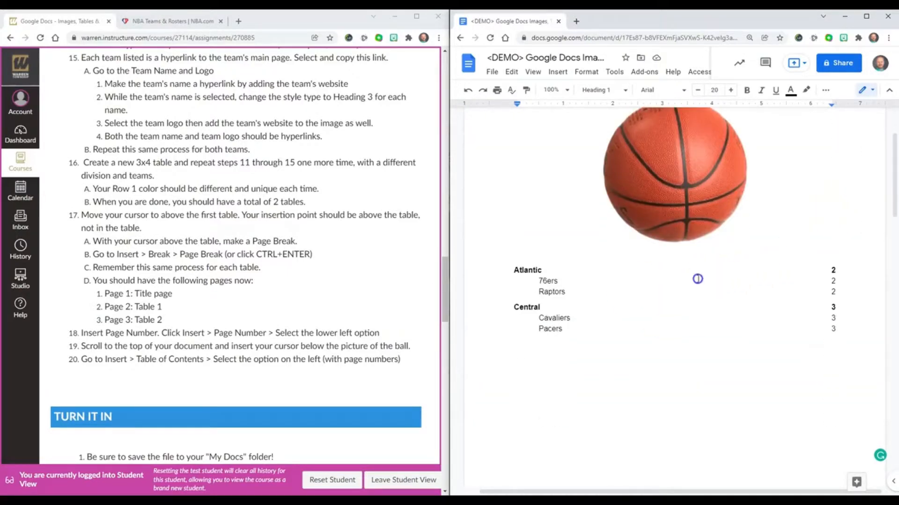
scroll(699, 279, up, 2)
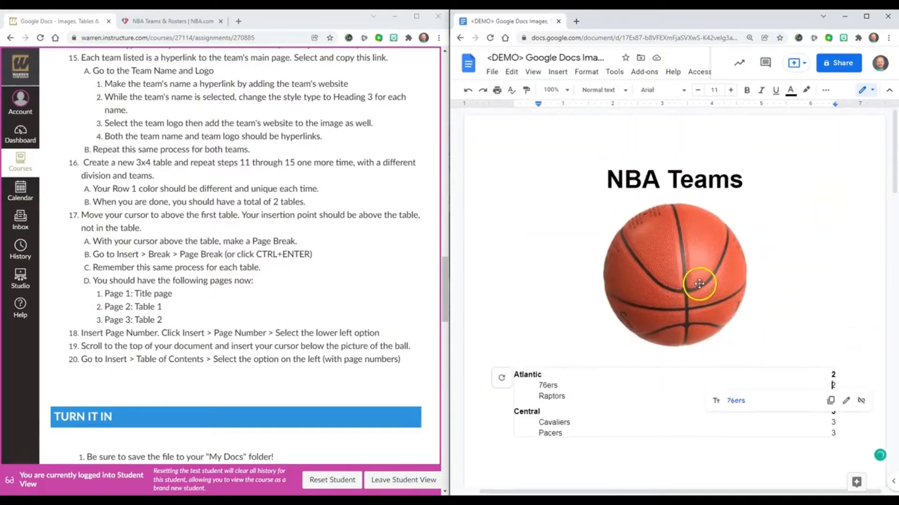